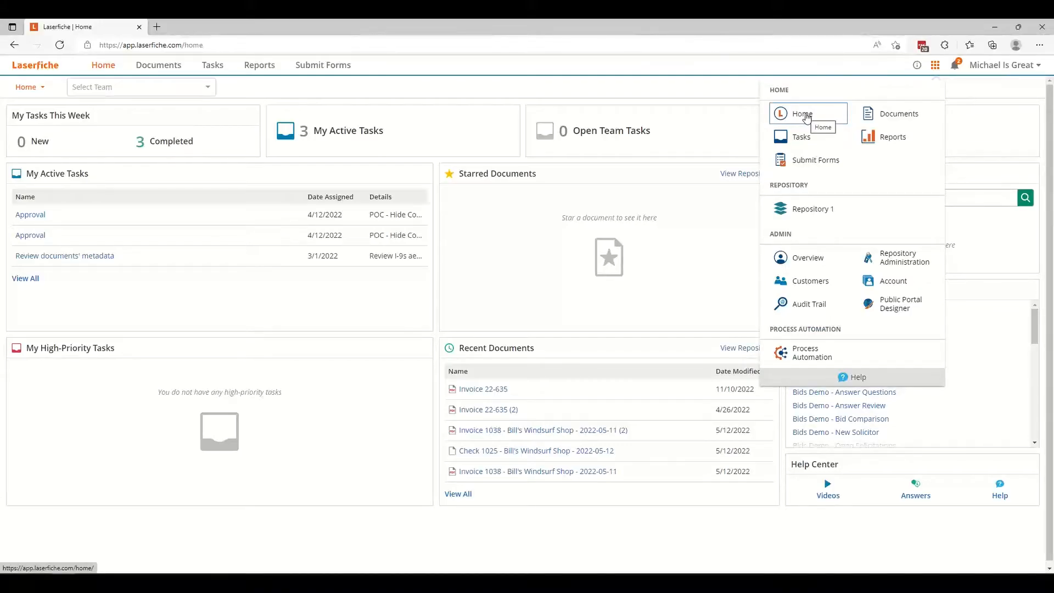
# Go to the Home page and look through the list of available forms.
pyautogui.click(806, 117)
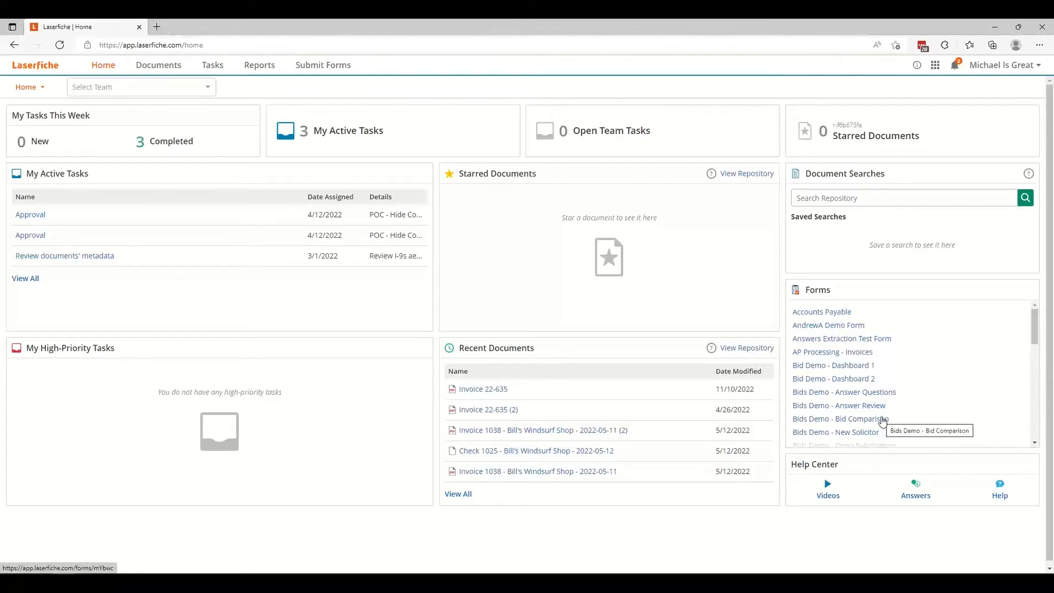
pyautogui.scroll(-1, 882, 422)
pyautogui.scroll(-8, 882, 422)
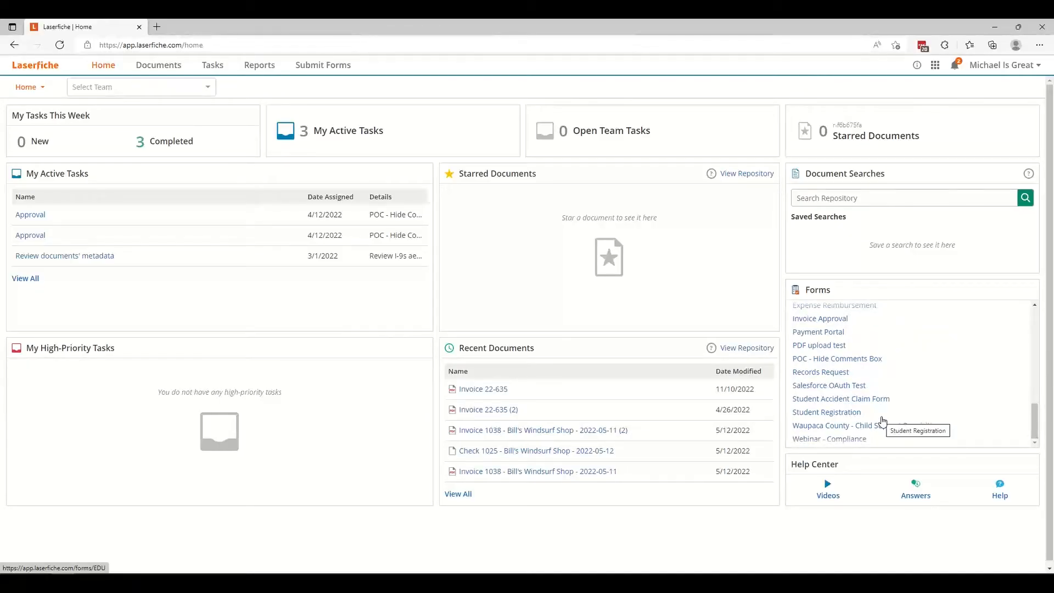
# Open the Operational Dashboard and display the Accounts Payable process.
pyautogui.click(34, 92)
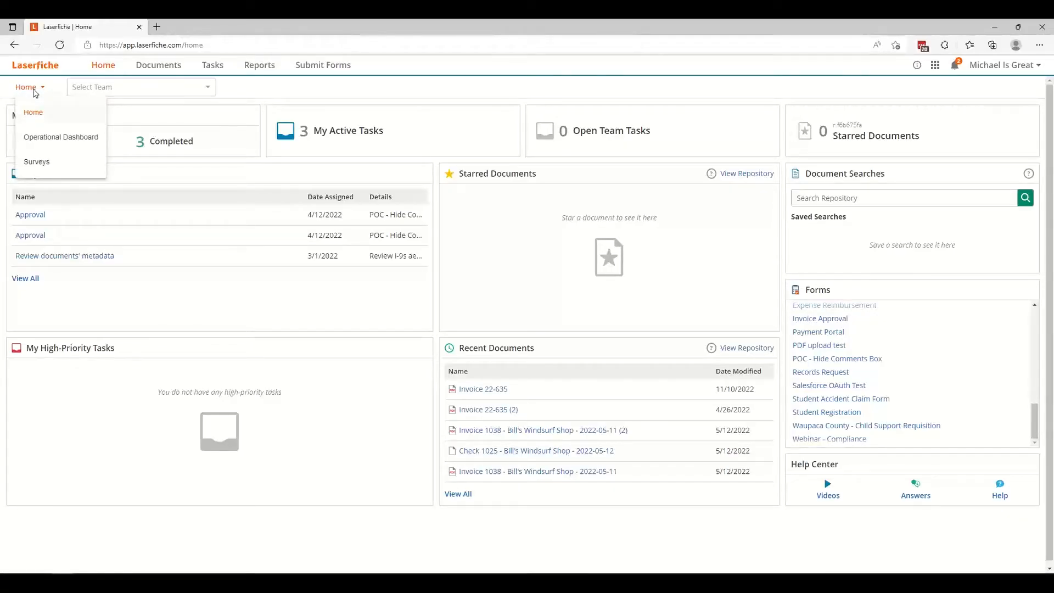
pyautogui.click(35, 137)
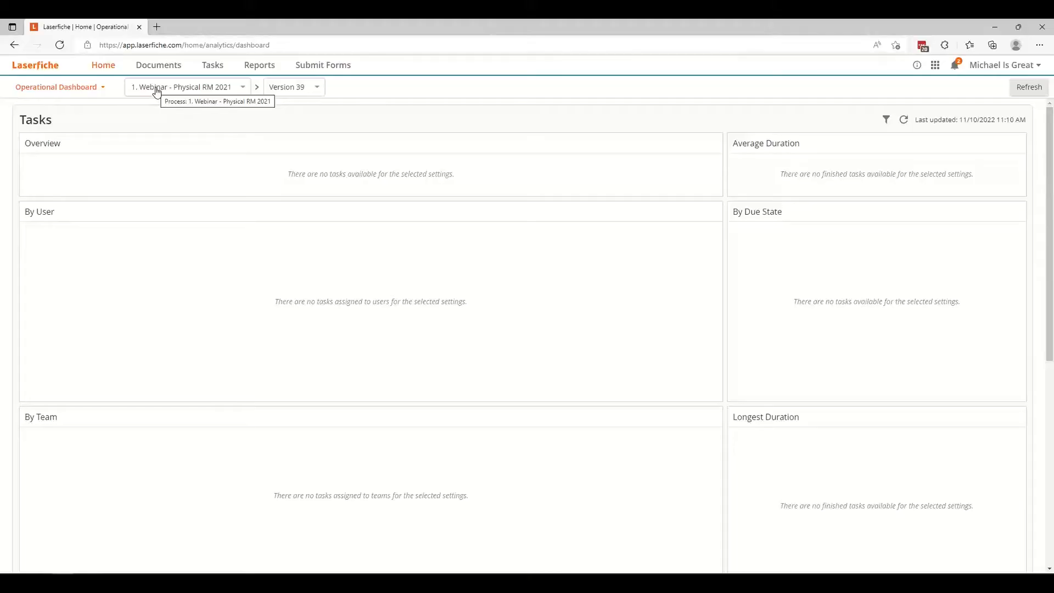
pyautogui.click(156, 91)
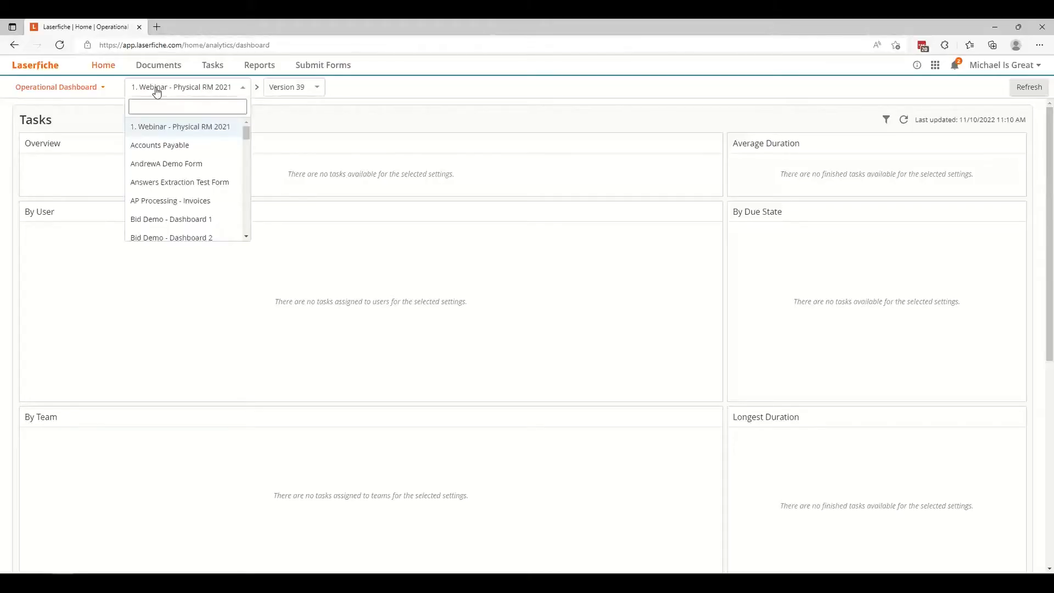
pyautogui.click(156, 149)
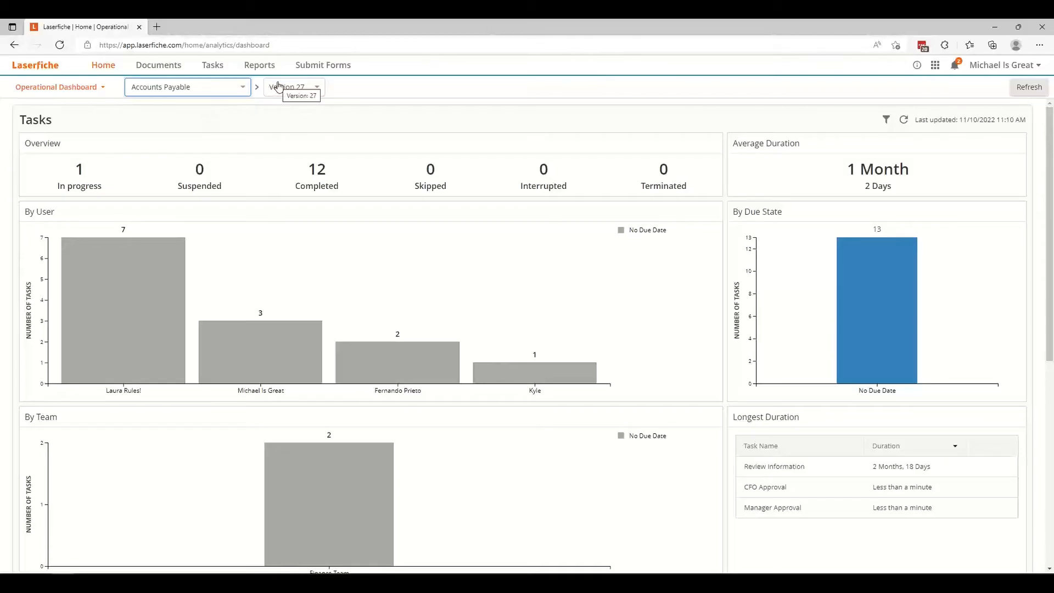
# Show the Accounts Payable dashboard for version 18, and return it to version 27.
pyautogui.click(317, 91)
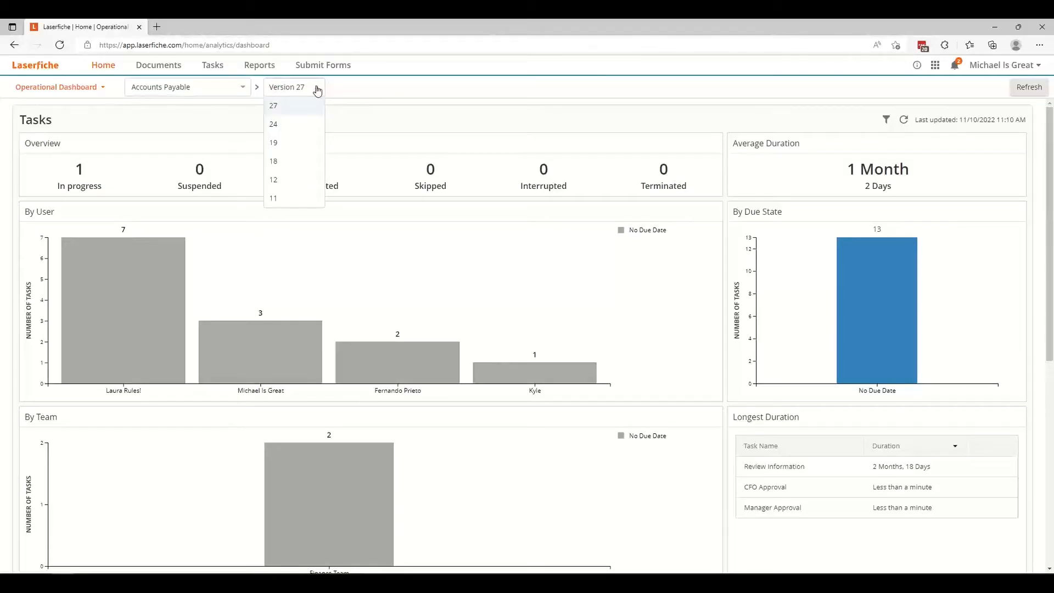
pyautogui.click(295, 167)
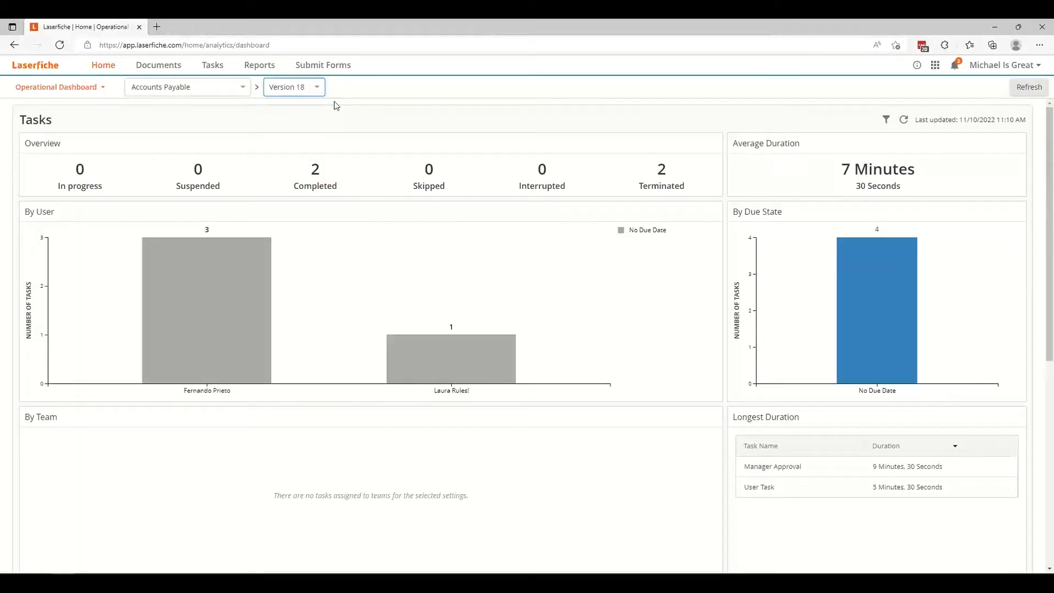
pyautogui.click(303, 83)
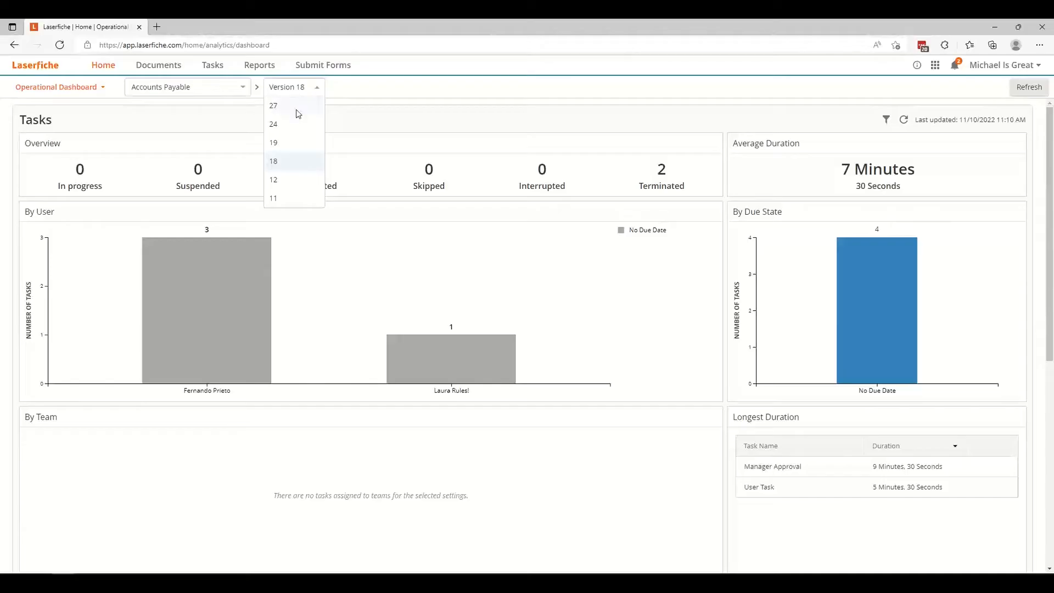
pyautogui.click(297, 110)
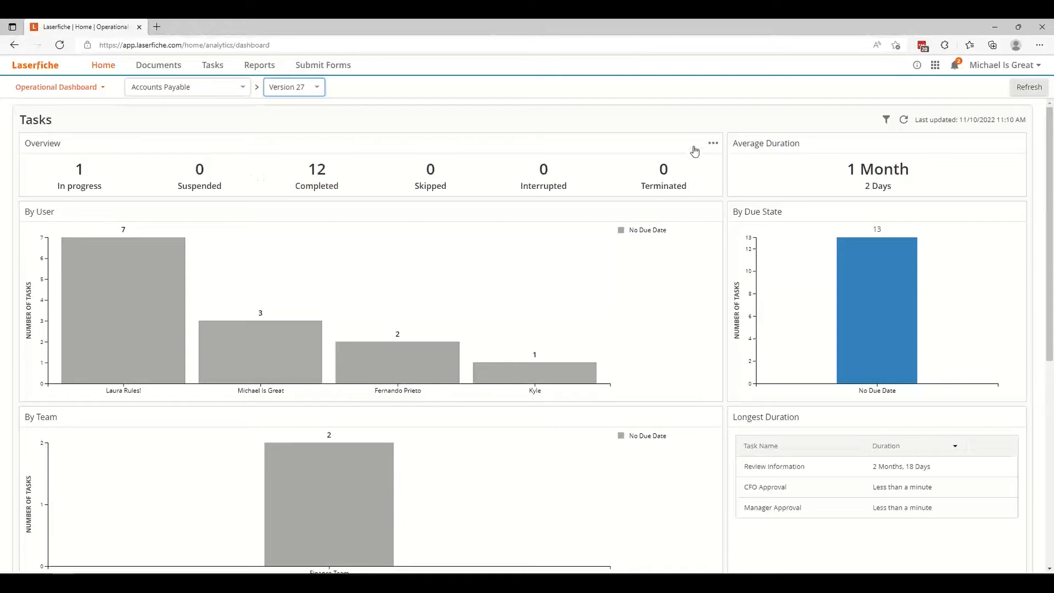
# Check which file types the Tasks Overview can be downloaded as, and close the download options without downloading.
pyautogui.click(713, 145)
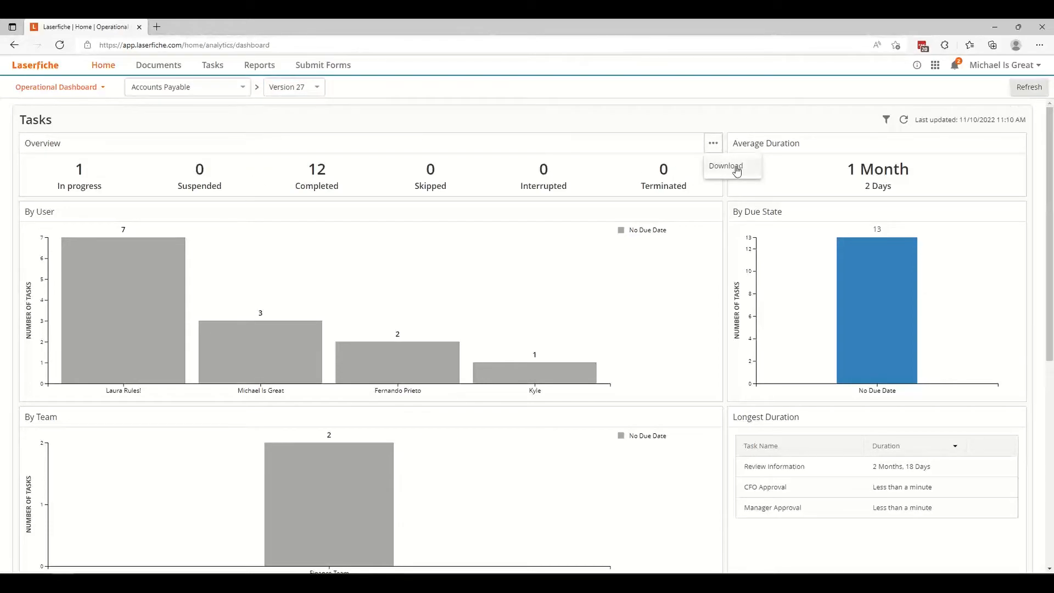
pyautogui.click(737, 167)
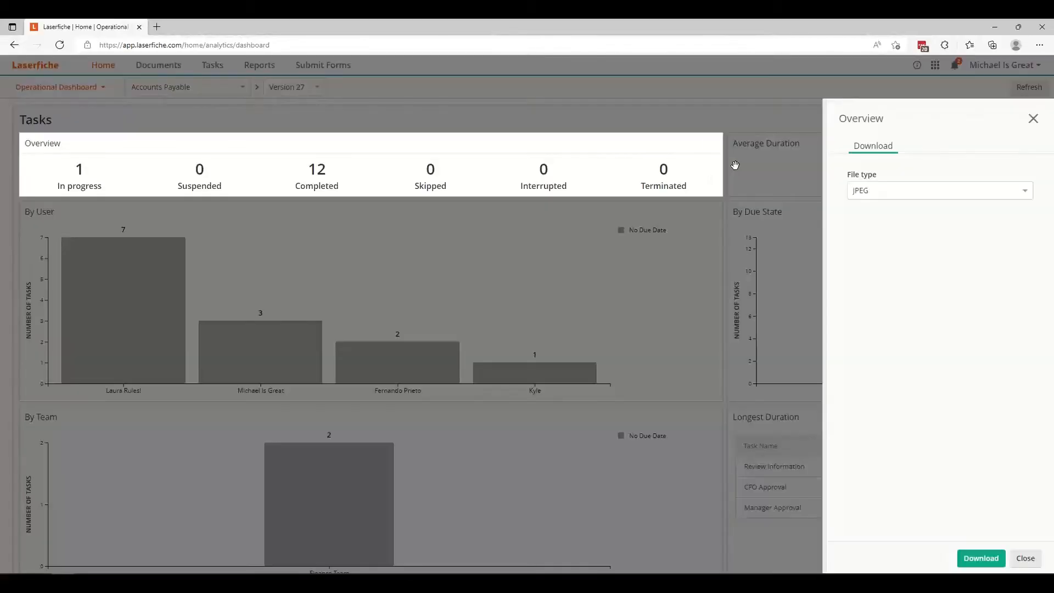
pyautogui.click(895, 197)
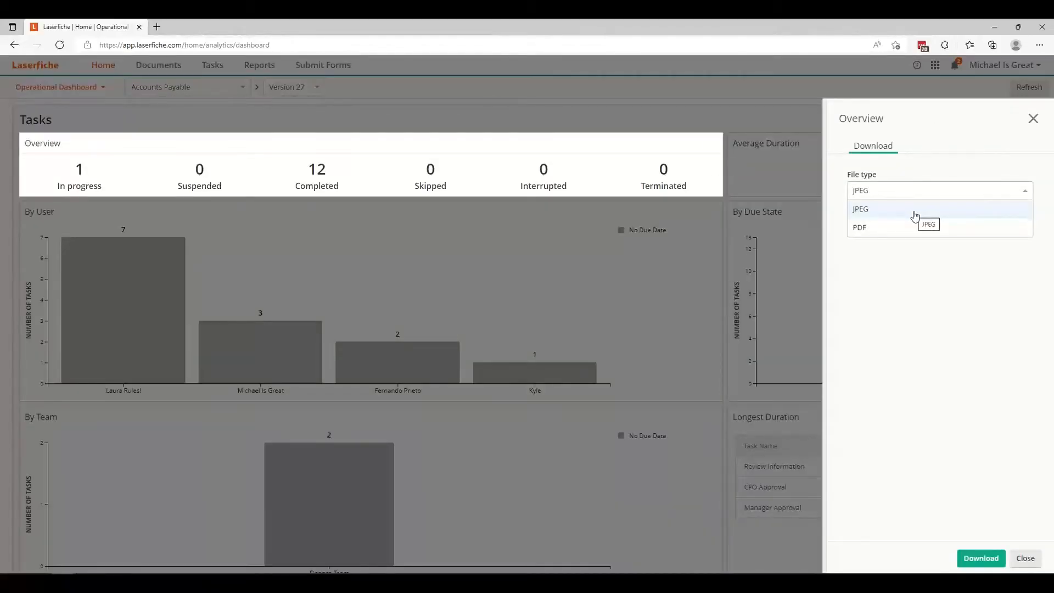
pyautogui.click(1026, 558)
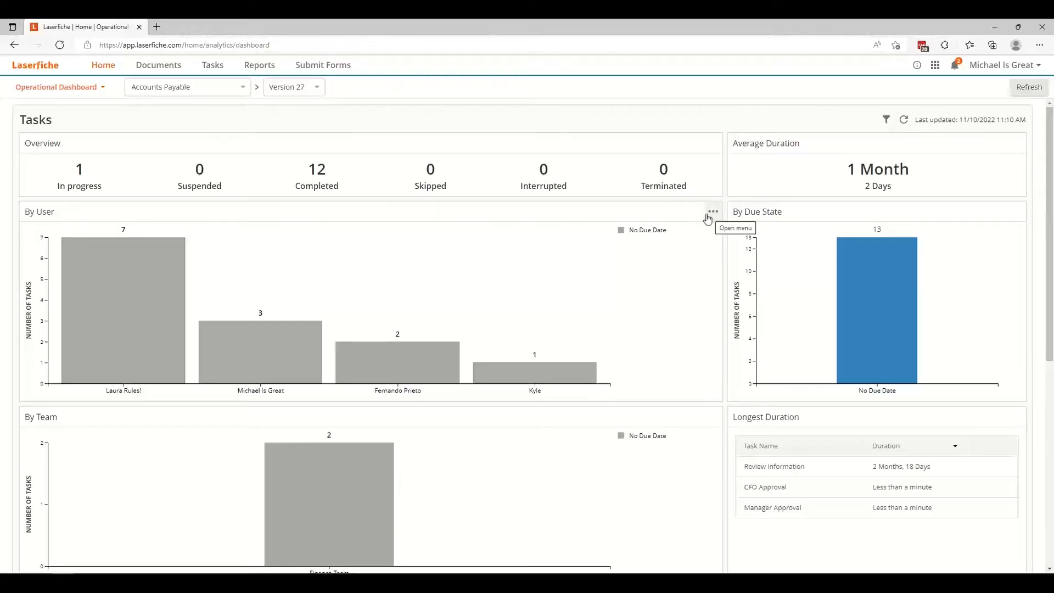
# Sort the tasks By User chart by Label and apply the change.
pyautogui.moveTo(647, 218)
pyautogui.moveTo(86, 218)
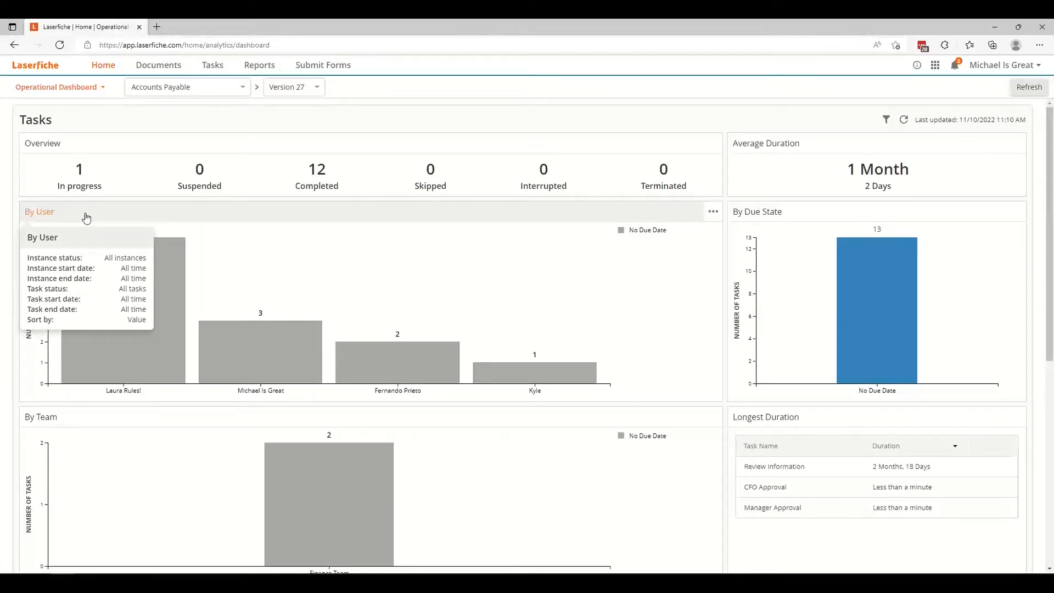
pyautogui.click(84, 212)
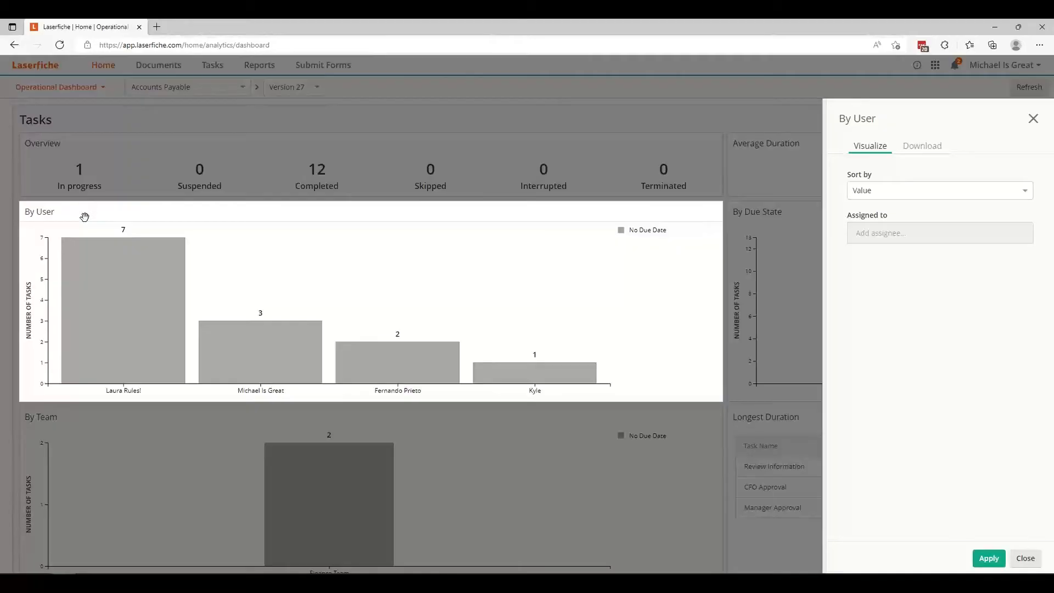
pyautogui.click(875, 188)
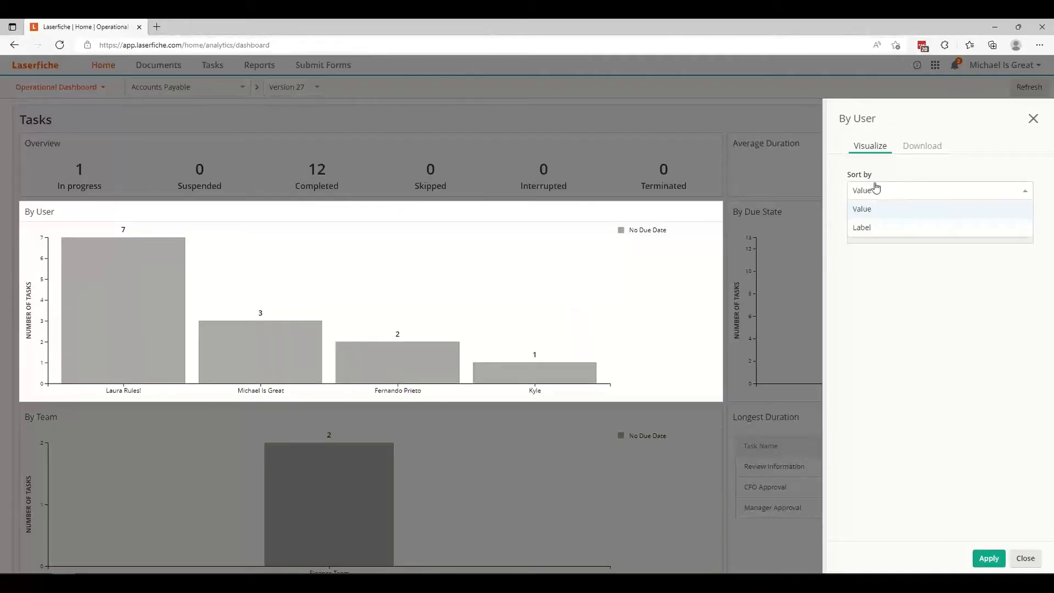
pyautogui.click(918, 226)
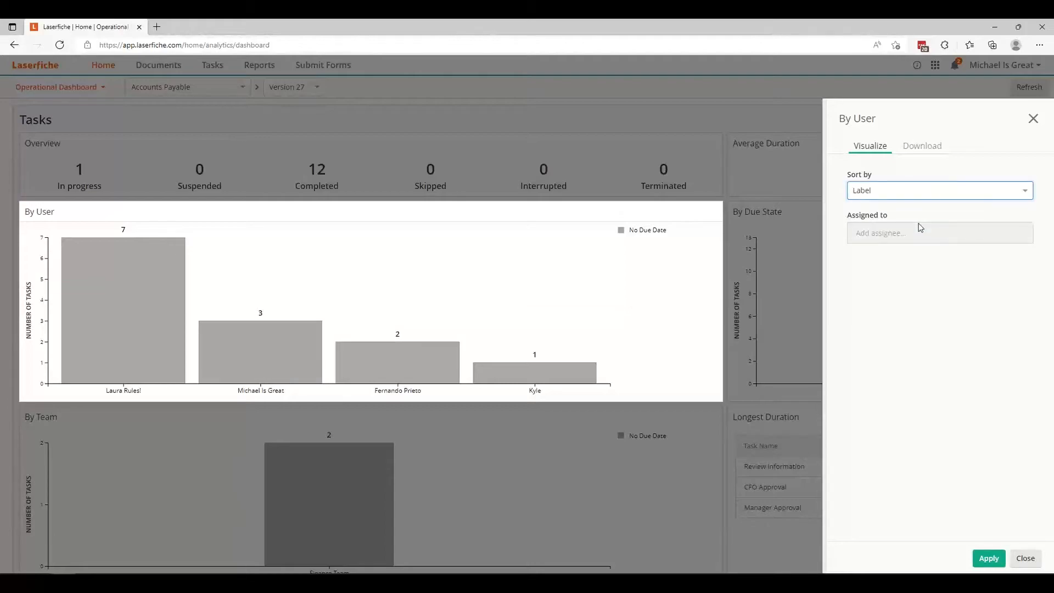
pyautogui.click(916, 312)
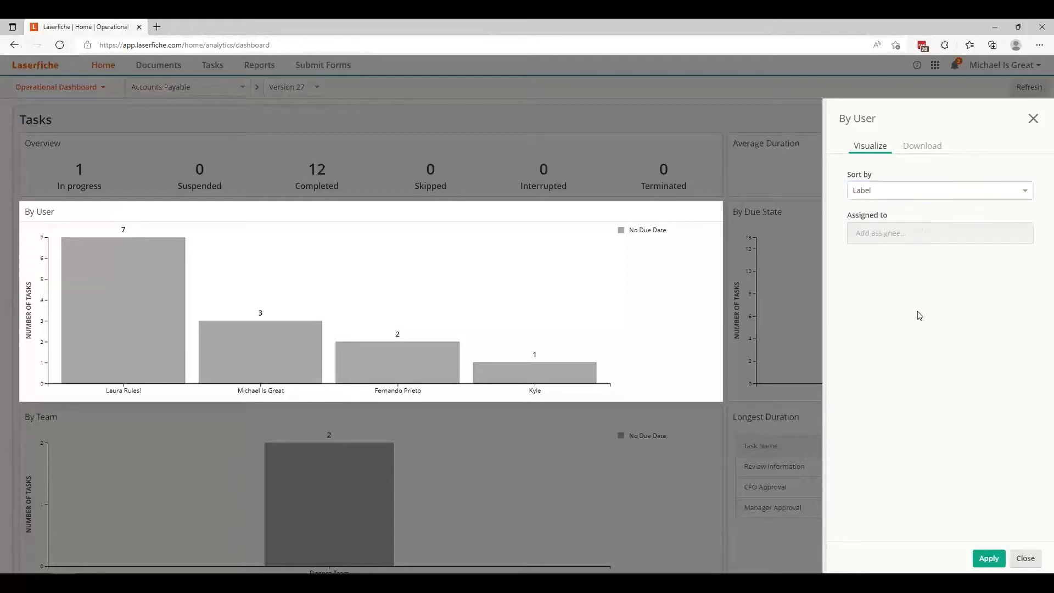
pyautogui.click(991, 560)
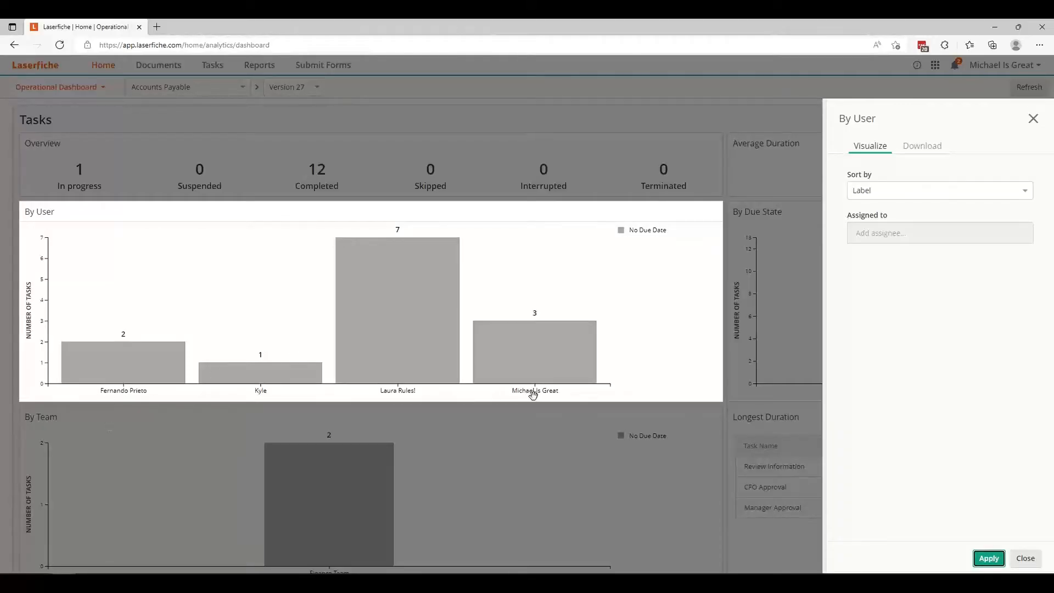
# Set the By User chart's sorting to Value, apply it, and close the chart's settings.
pyautogui.click(907, 191)
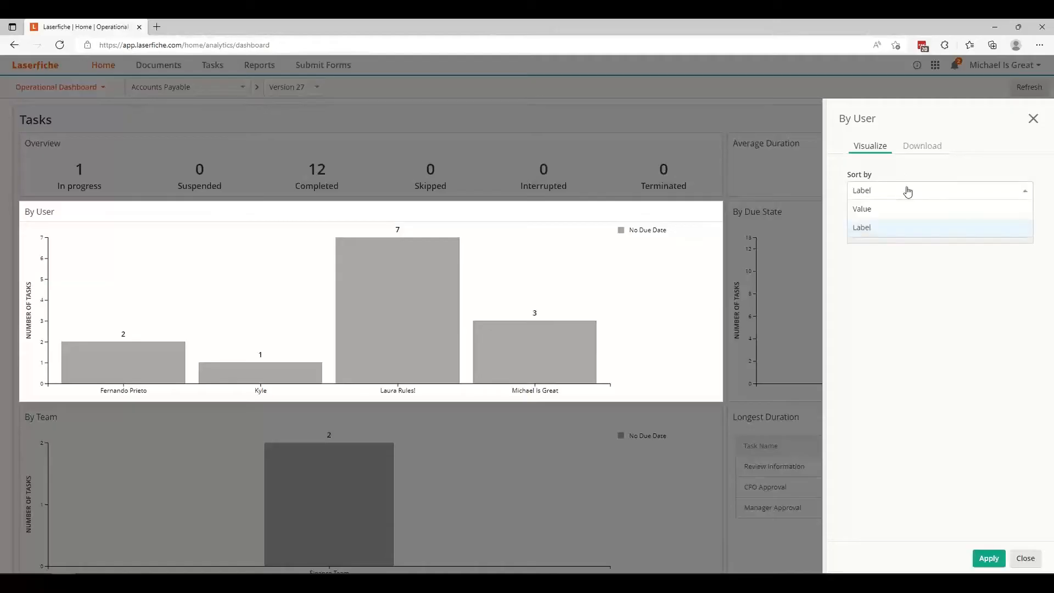
pyautogui.click(907, 211)
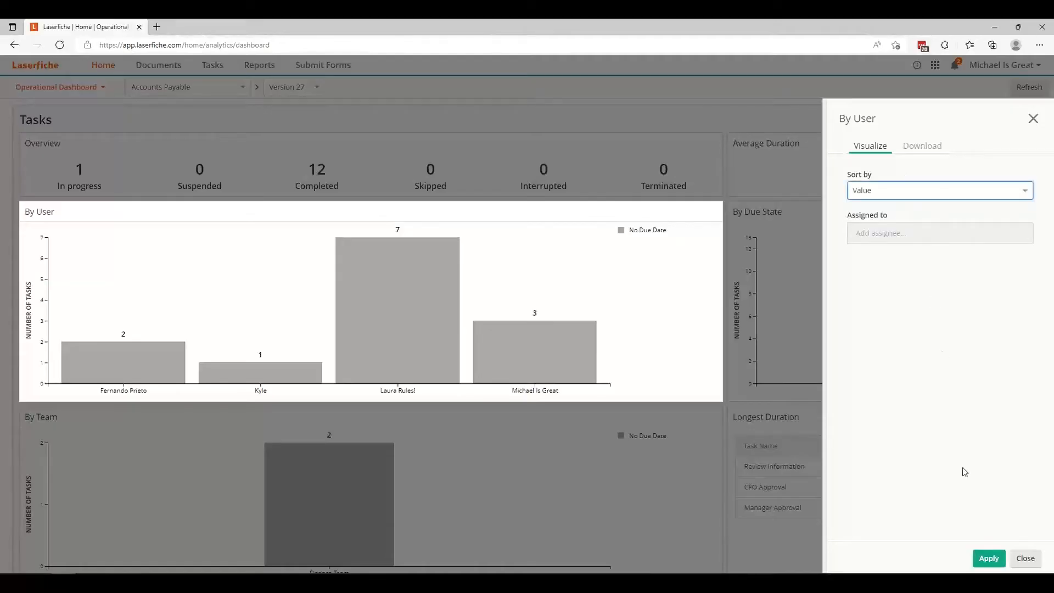
pyautogui.click(979, 561)
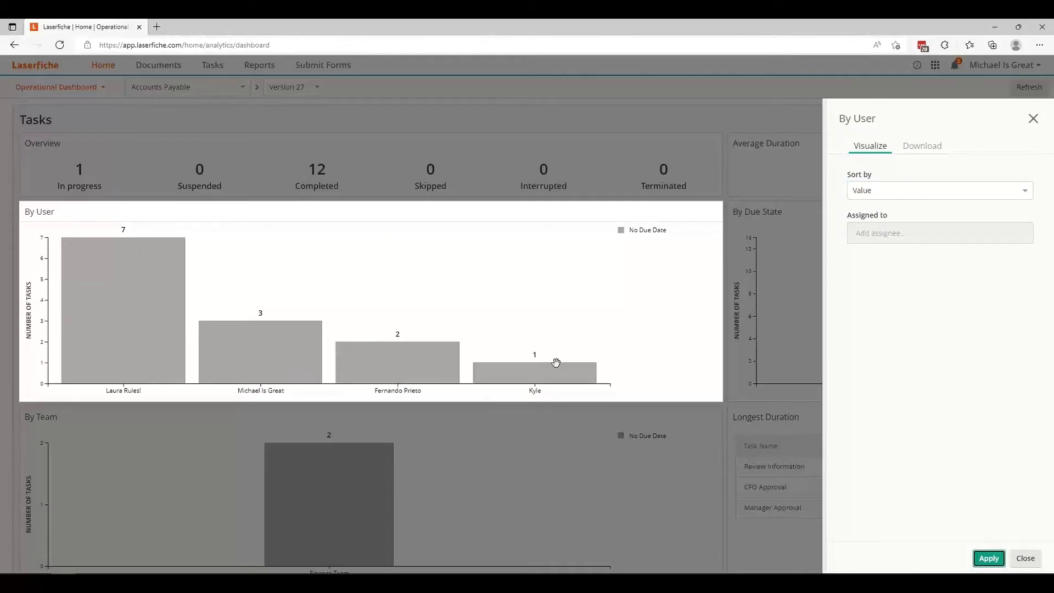
pyautogui.click(1032, 125)
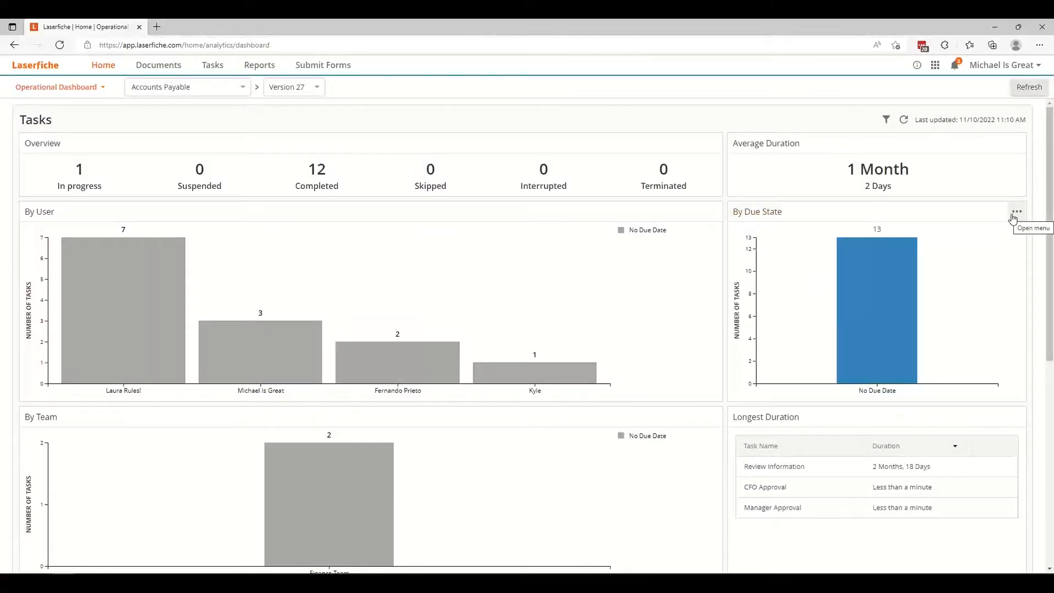
# Check the options available for the By Due State and By Team charts, and look over the Instances section.
pyautogui.moveTo(800, 214)
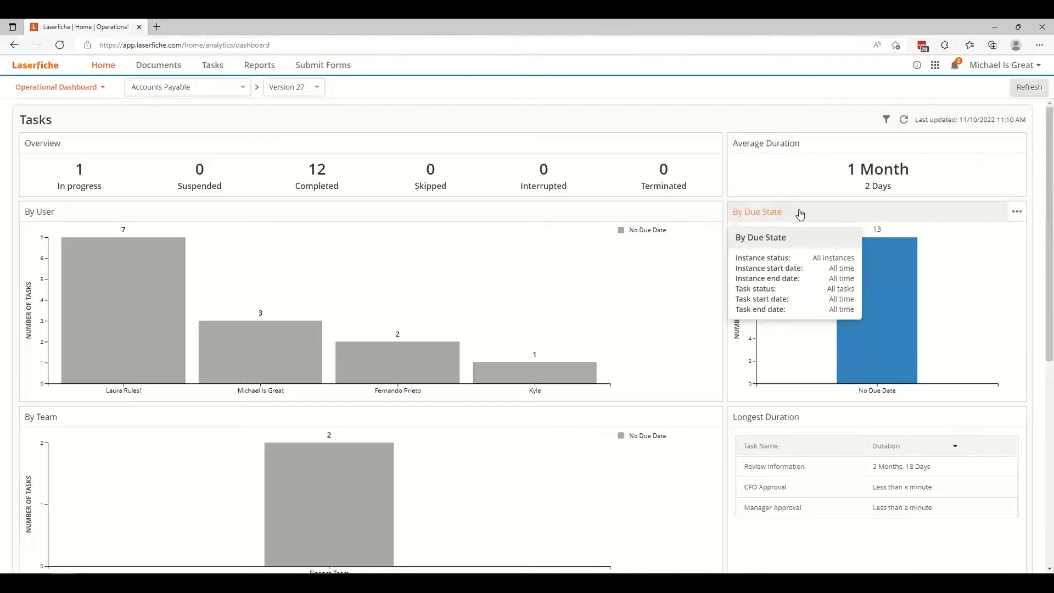
pyautogui.click(1017, 212)
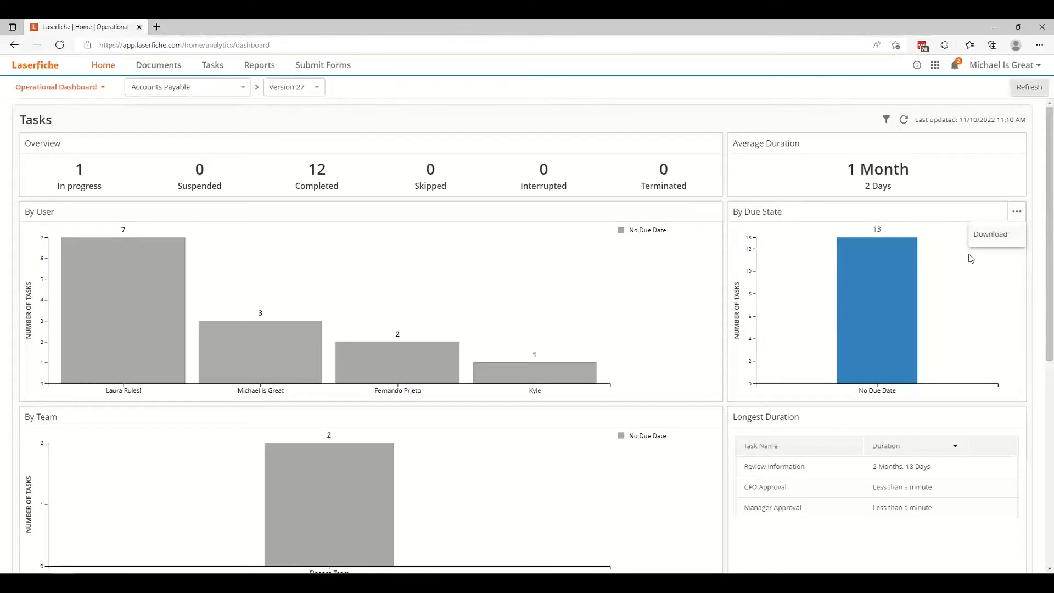
pyautogui.click(713, 417)
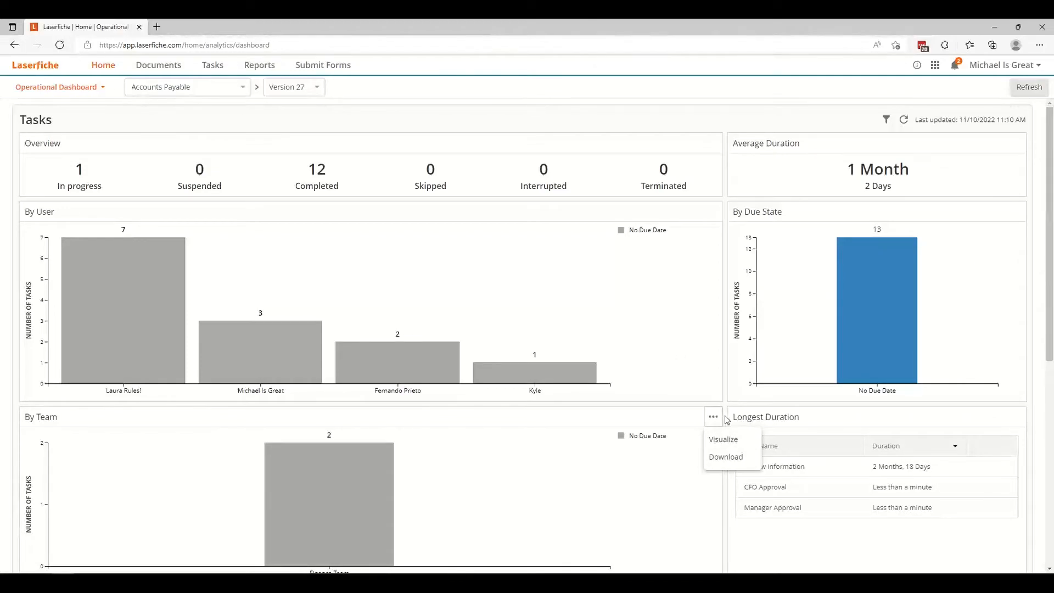
pyautogui.scroll(-7, 727, 420)
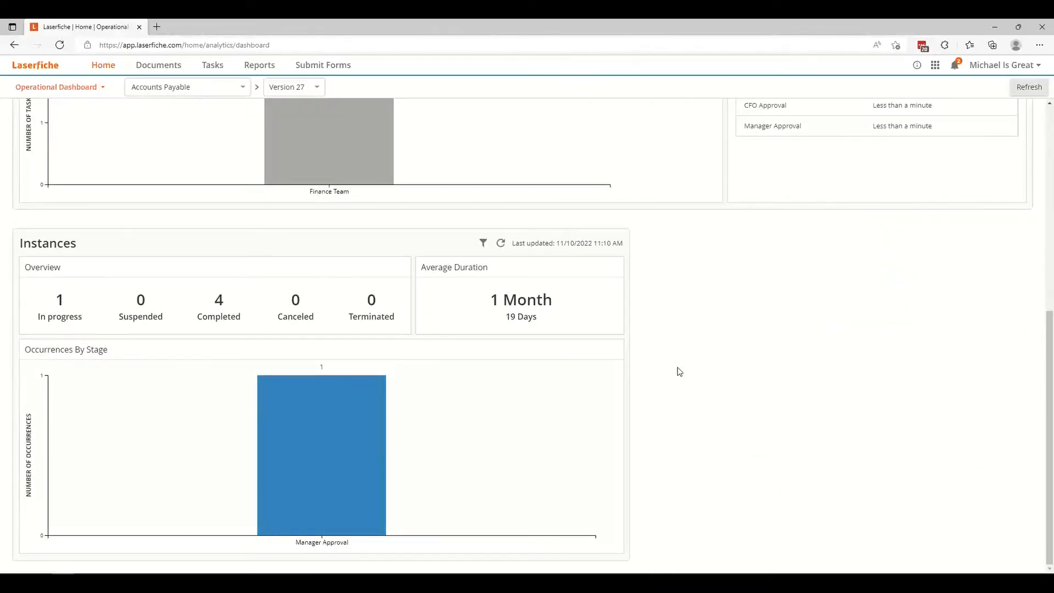
pyautogui.scroll(7, 679, 371)
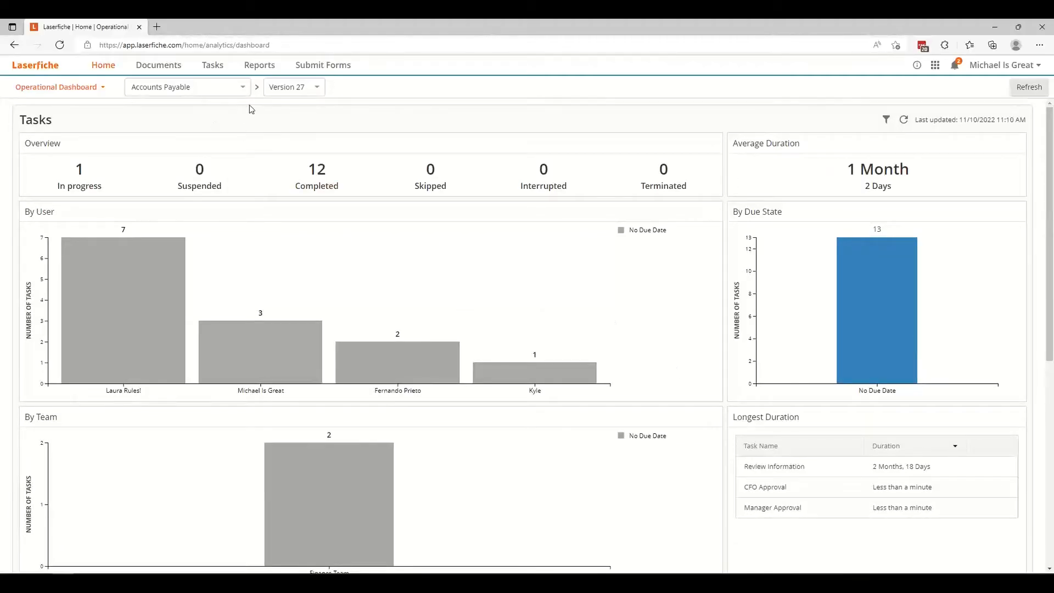
# Open the Reports page and choose the _global project for the process reports.
pyautogui.click(259, 66)
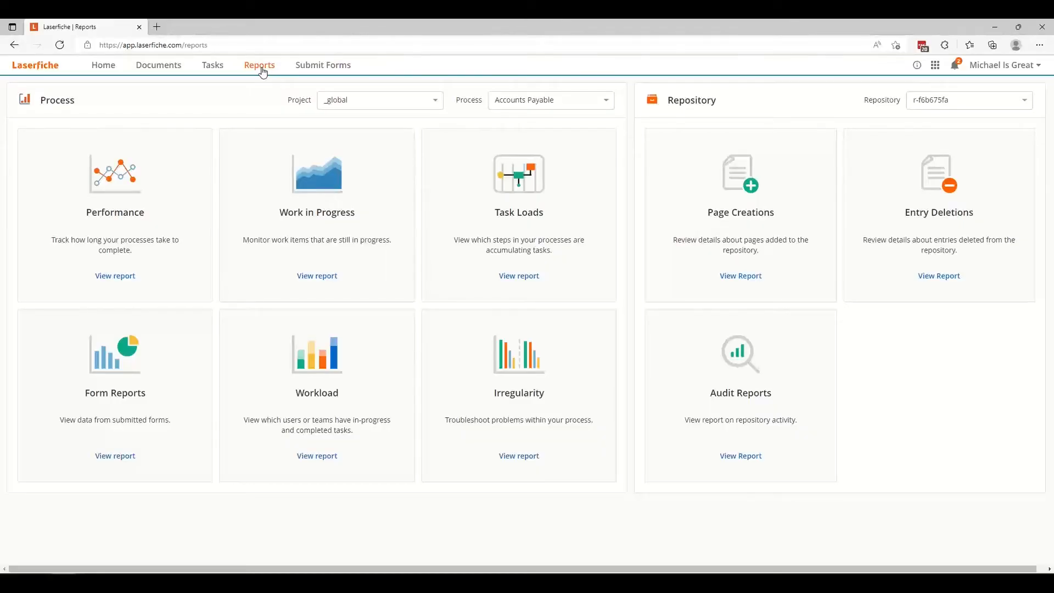
pyautogui.click(398, 107)
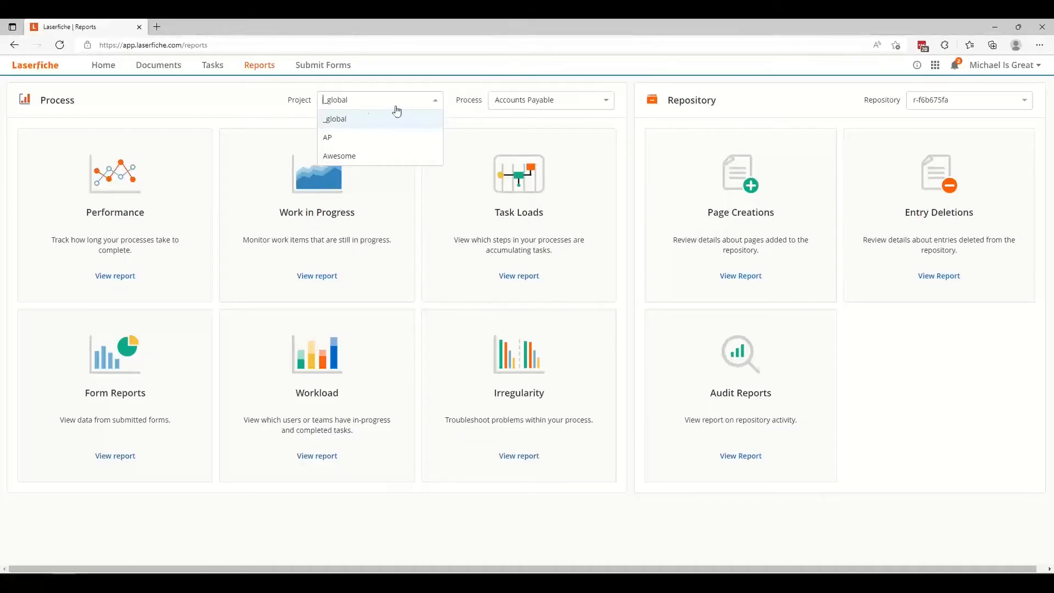
pyautogui.click(334, 125)
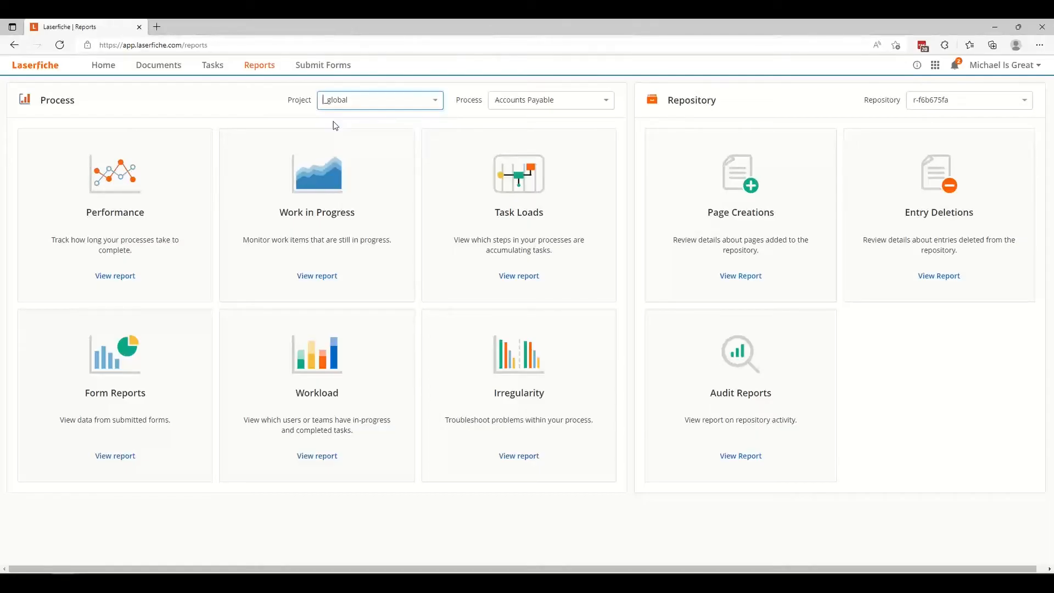
# Look through the processes available for reports, keeping Accounts Payable selected.
pyautogui.click(544, 106)
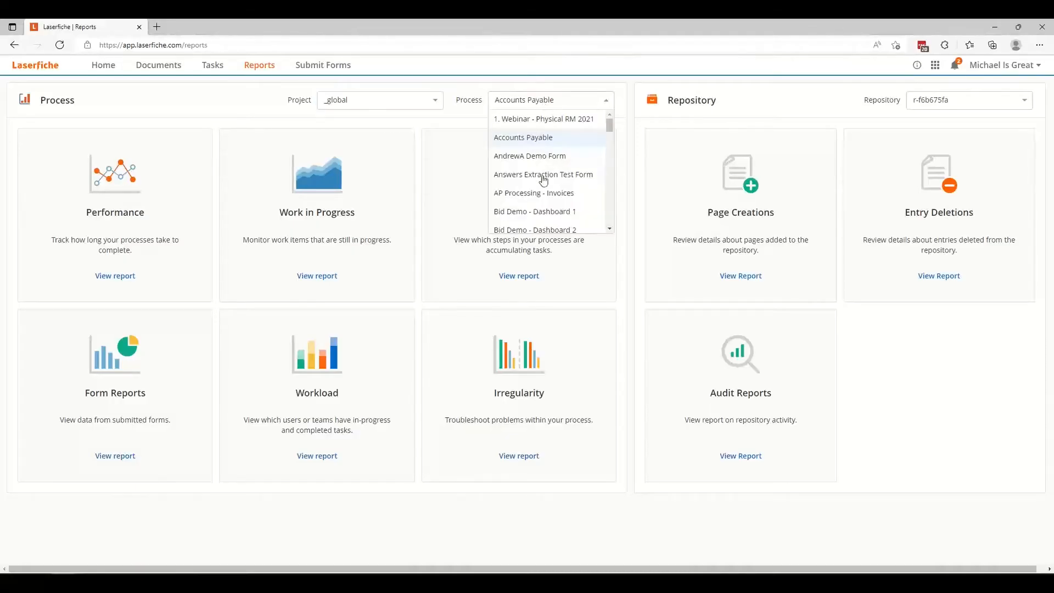
pyautogui.scroll(-4, 543, 212)
pyautogui.scroll(-2, 544, 220)
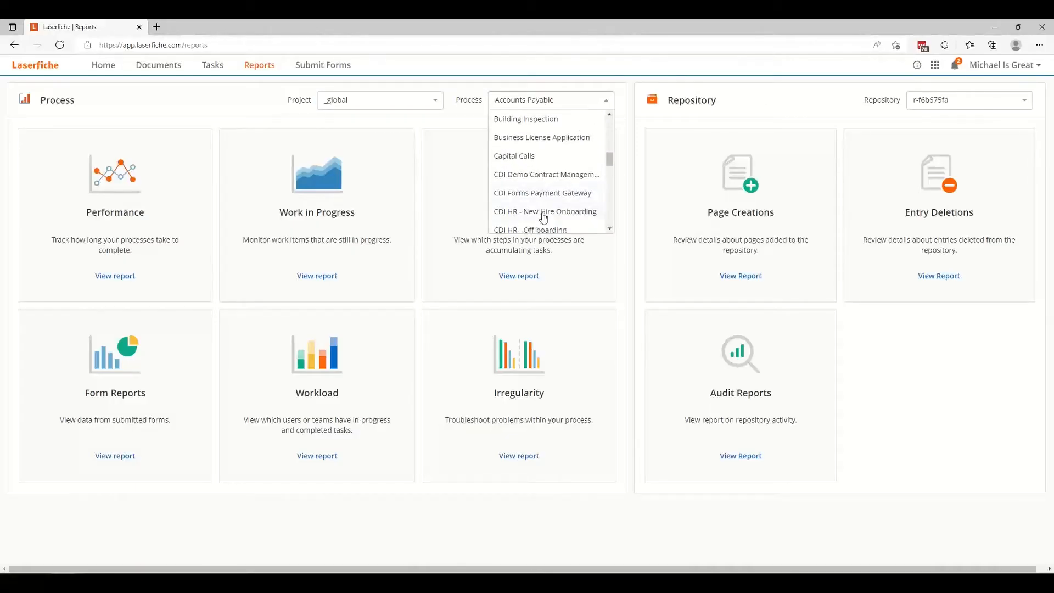
pyautogui.click(622, 97)
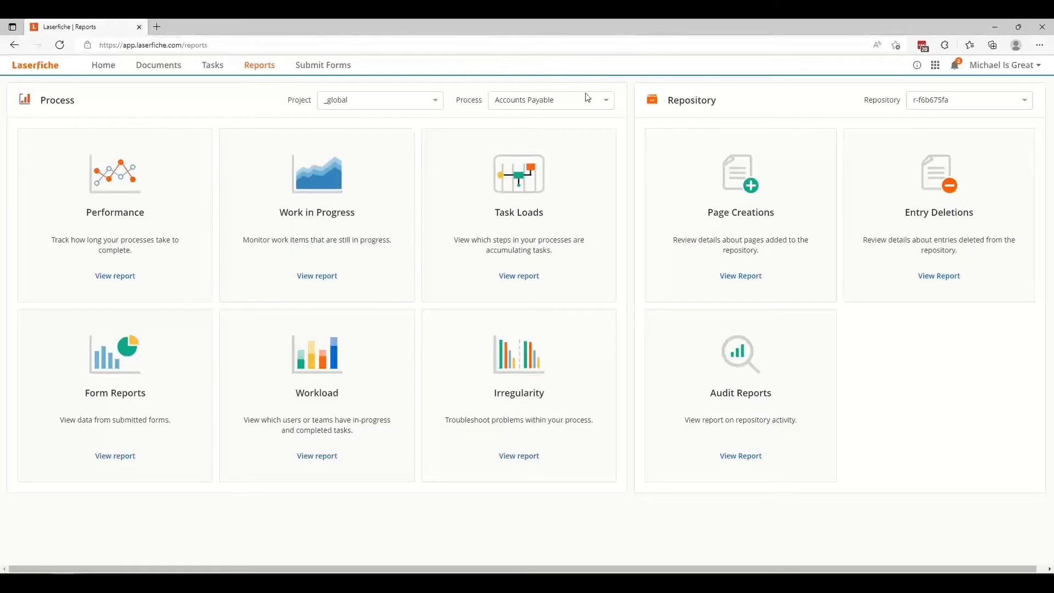
# Open the Performance report for Accounts Payable and check its download file types, leaving without downloading.
pyautogui.click(127, 215)
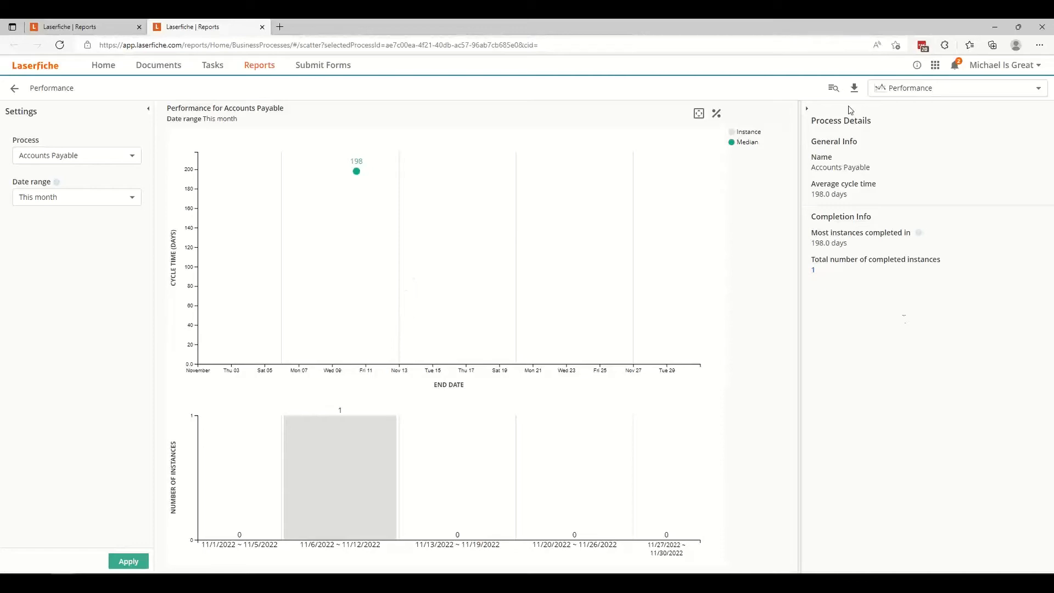
pyautogui.click(855, 89)
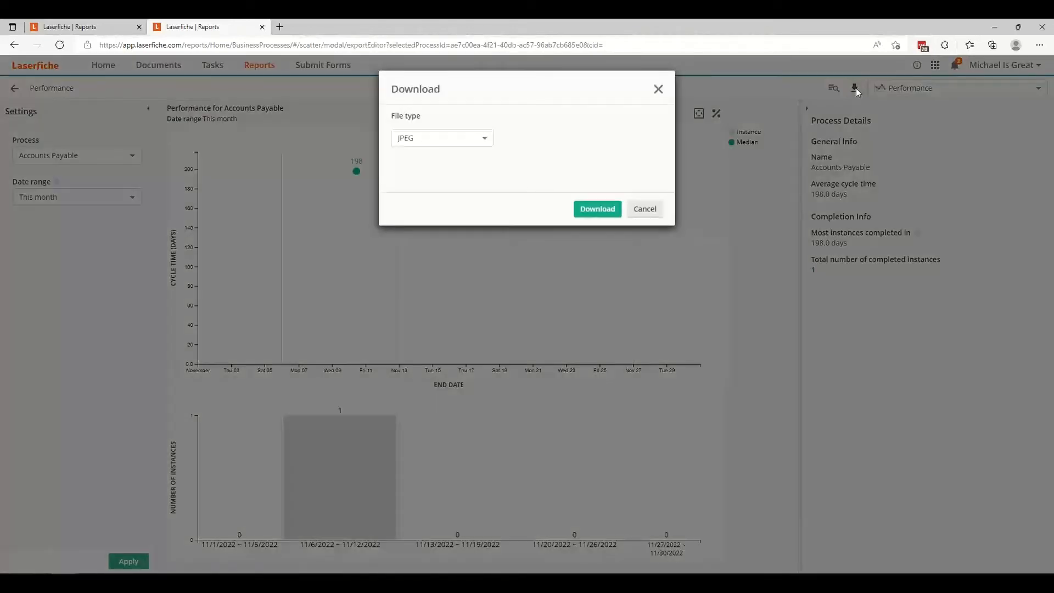
pyautogui.click(434, 144)
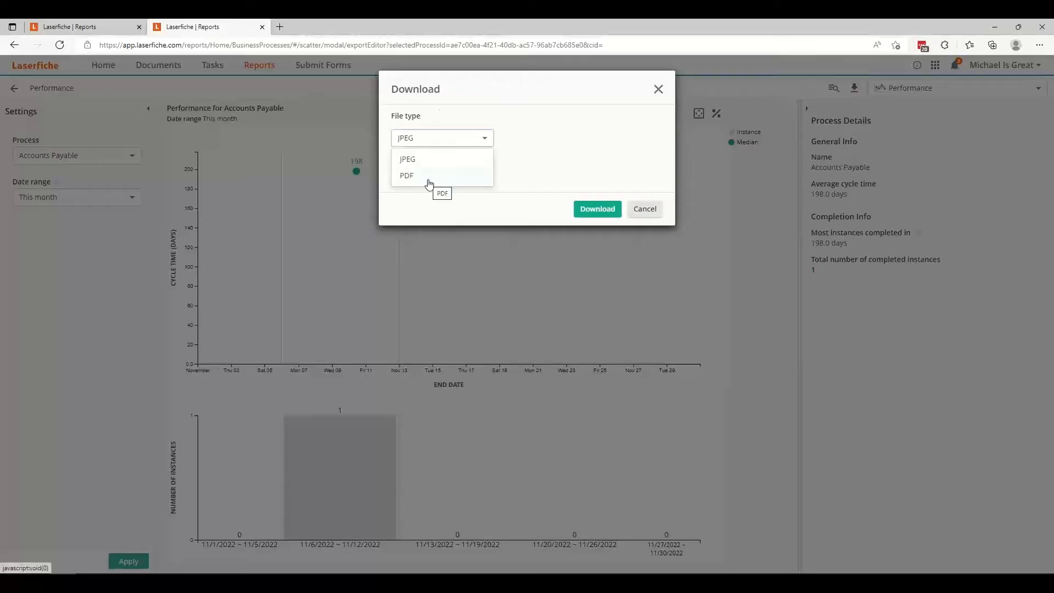
pyautogui.click(654, 212)
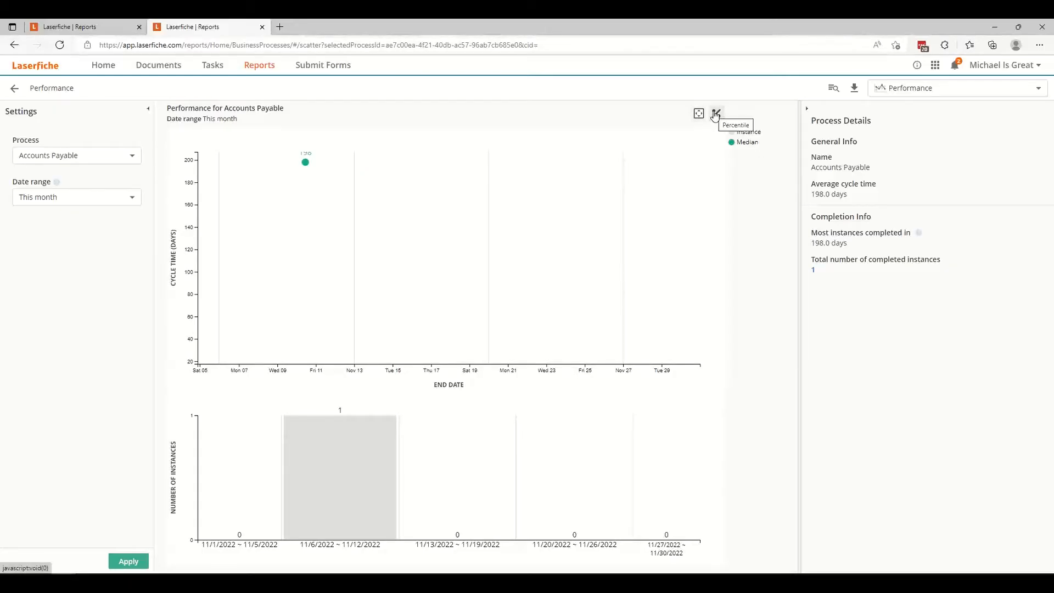
# Add the 50% percentile line to the Performance chart and fit the chart back to its full range.
pyautogui.click(715, 116)
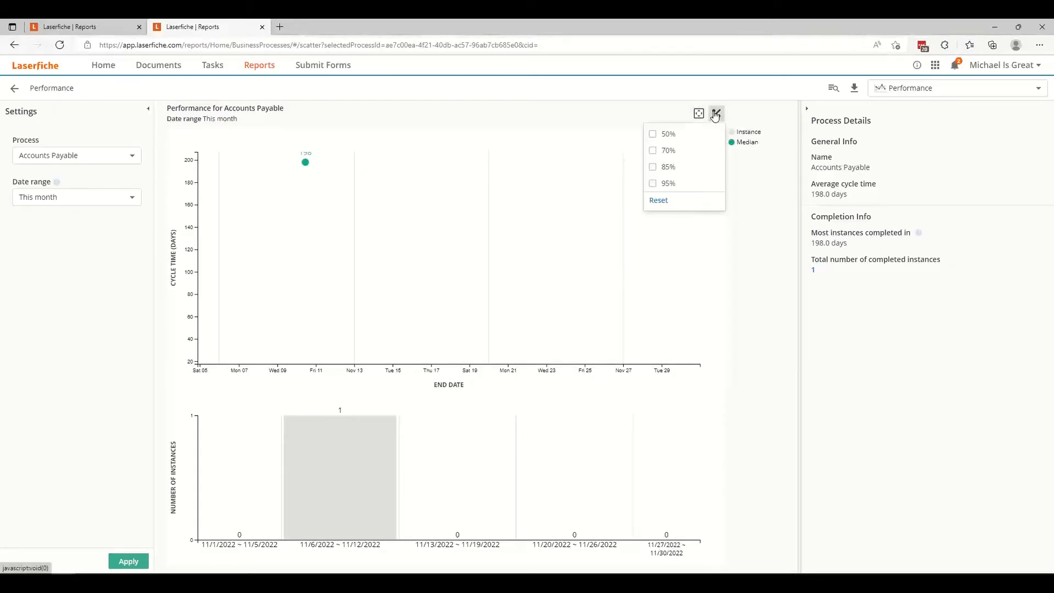
pyautogui.click(672, 136)
pyautogui.click(699, 113)
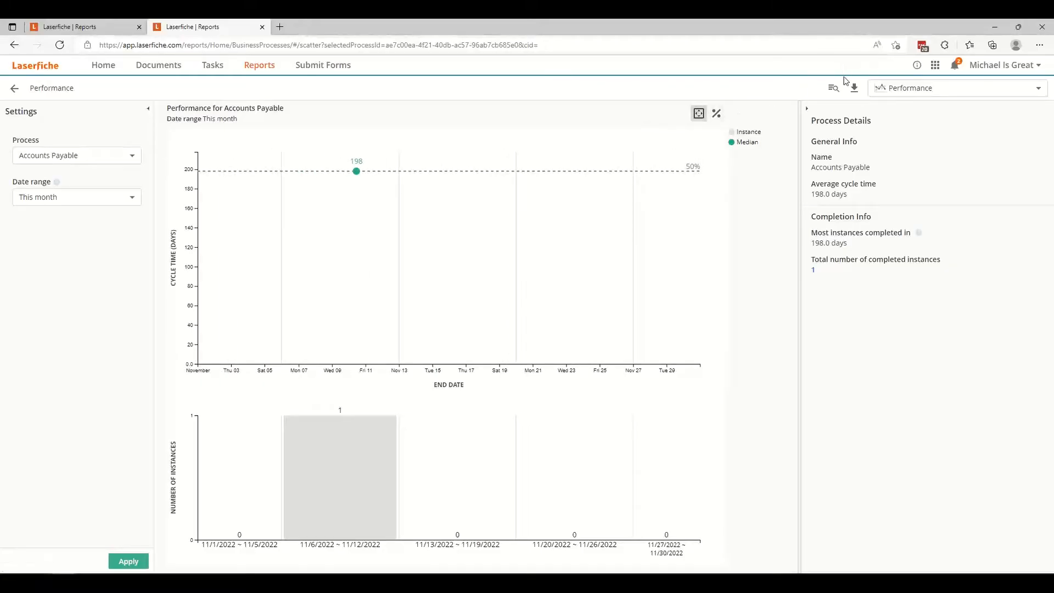
# Look over the available report types, then set the Performance report's date range to Year to date and apply it.
pyautogui.click(965, 88)
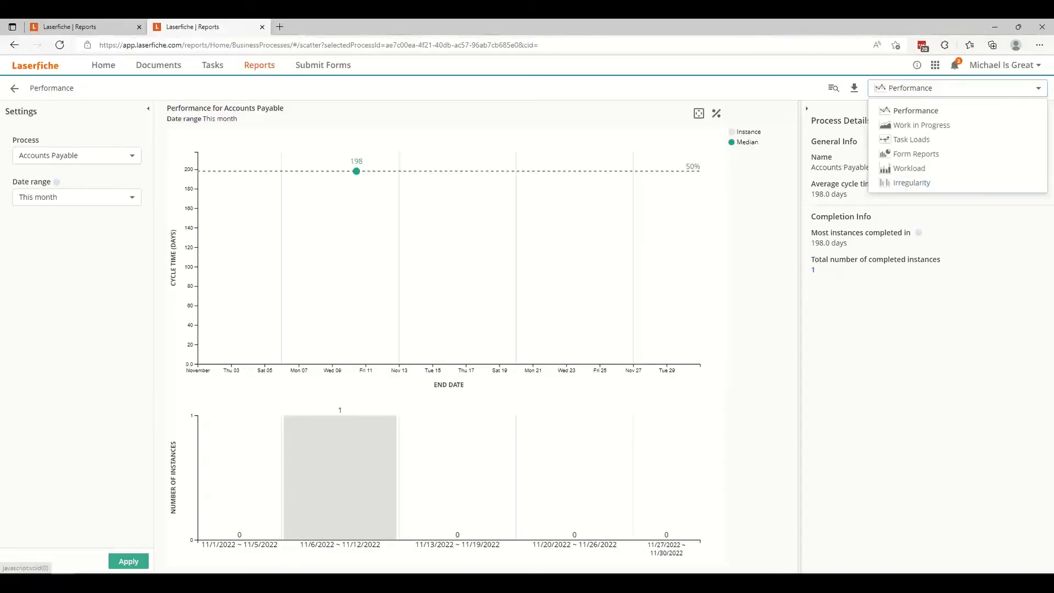
pyautogui.click(64, 199)
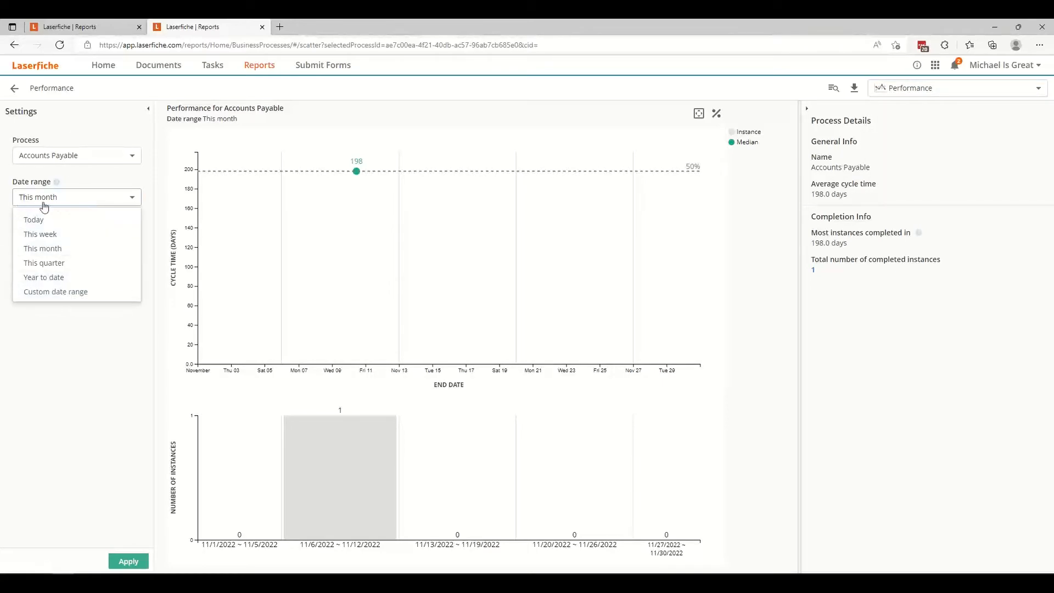
pyautogui.click(43, 279)
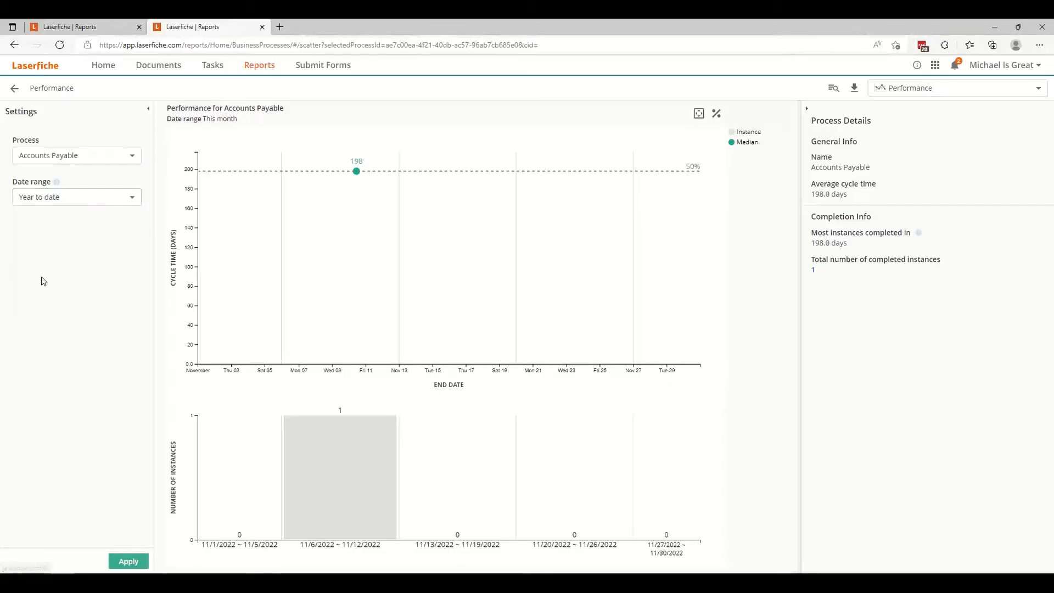
pyautogui.click(128, 562)
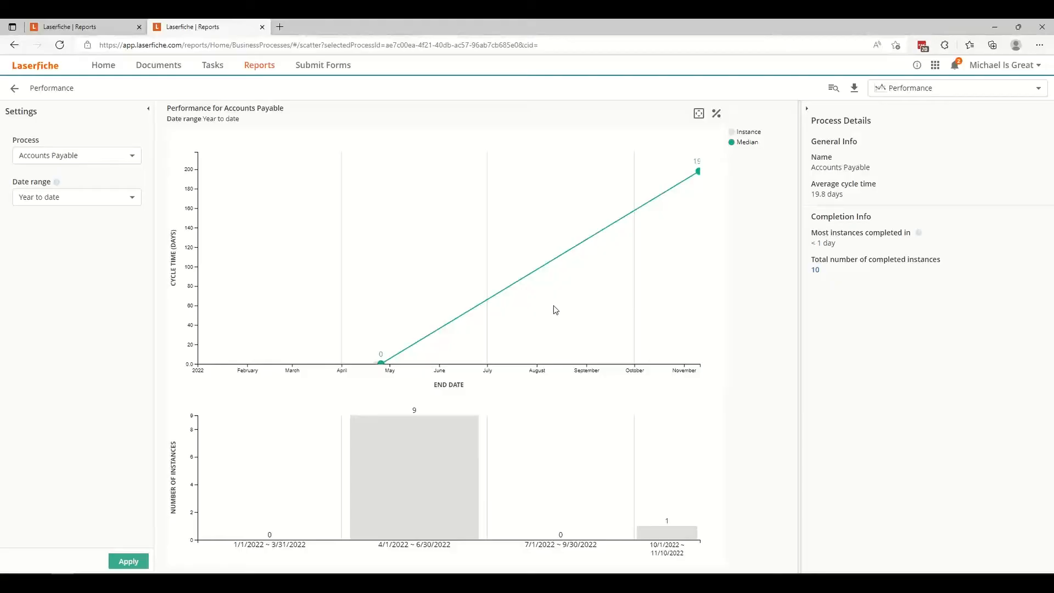
# Switch to the Workload report, show tasks completed within Year to date, and inspect the users' task bars.
pyautogui.click(939, 92)
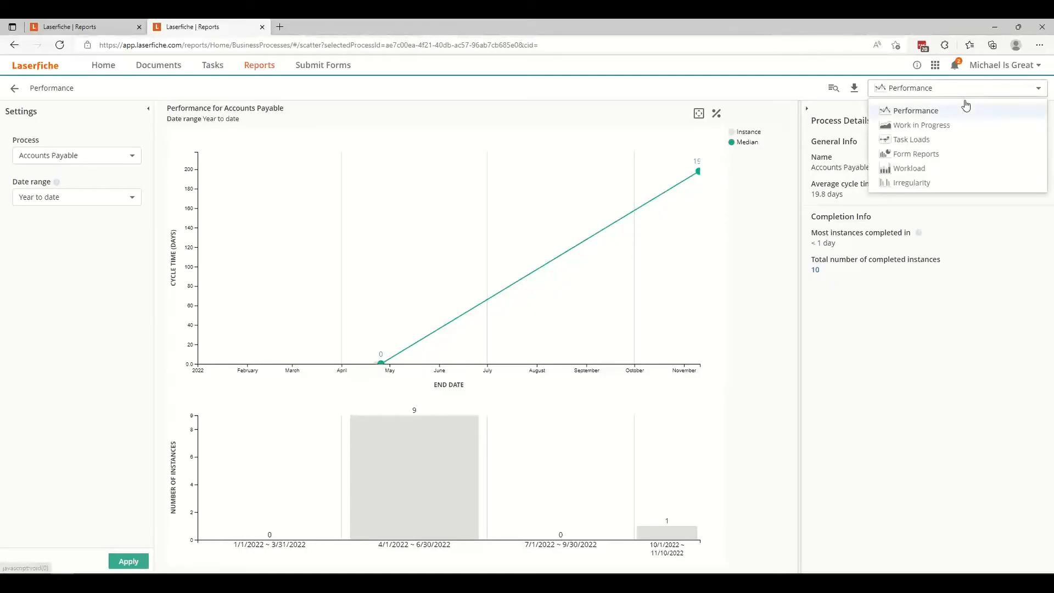
pyautogui.click(962, 169)
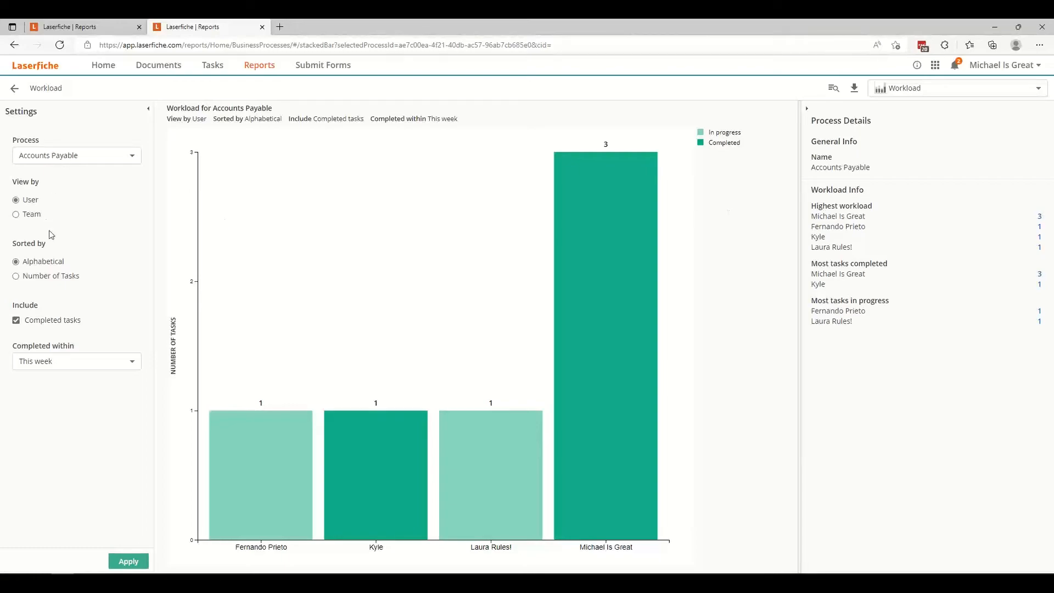
pyautogui.click(44, 361)
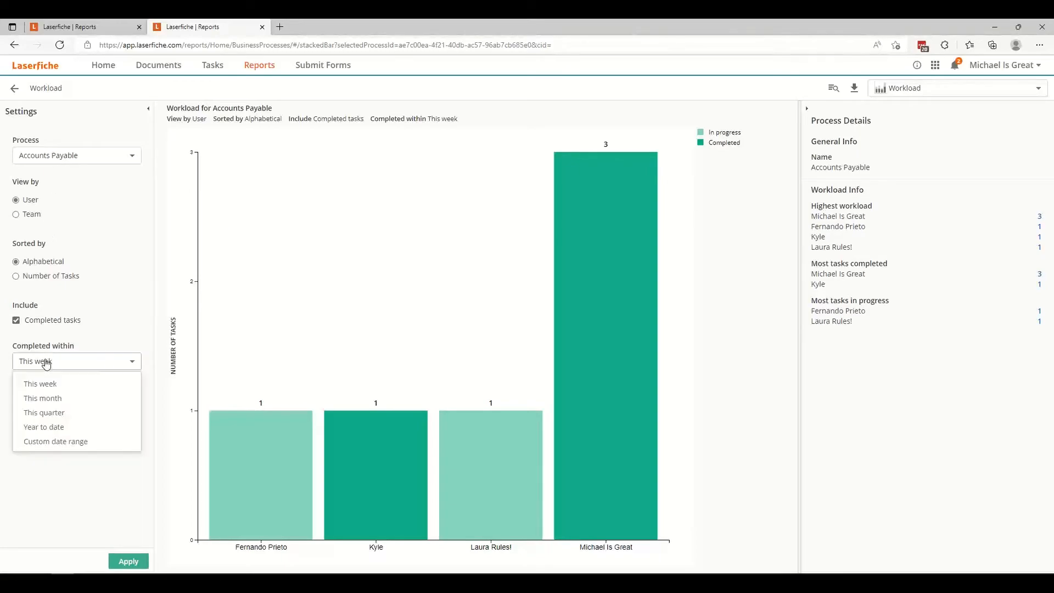
pyautogui.click(45, 427)
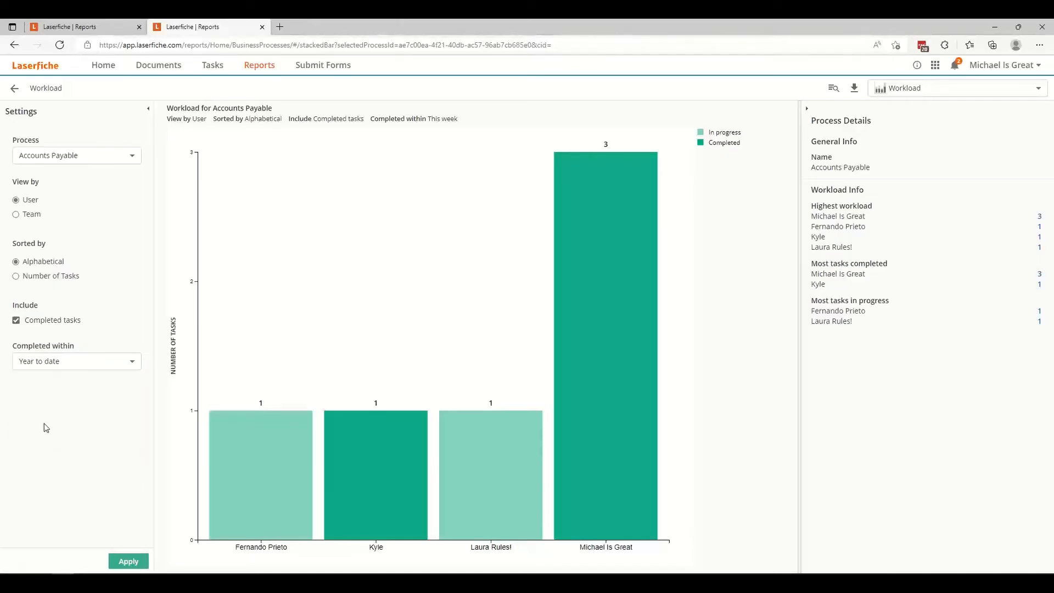
pyautogui.moveTo(598, 371)
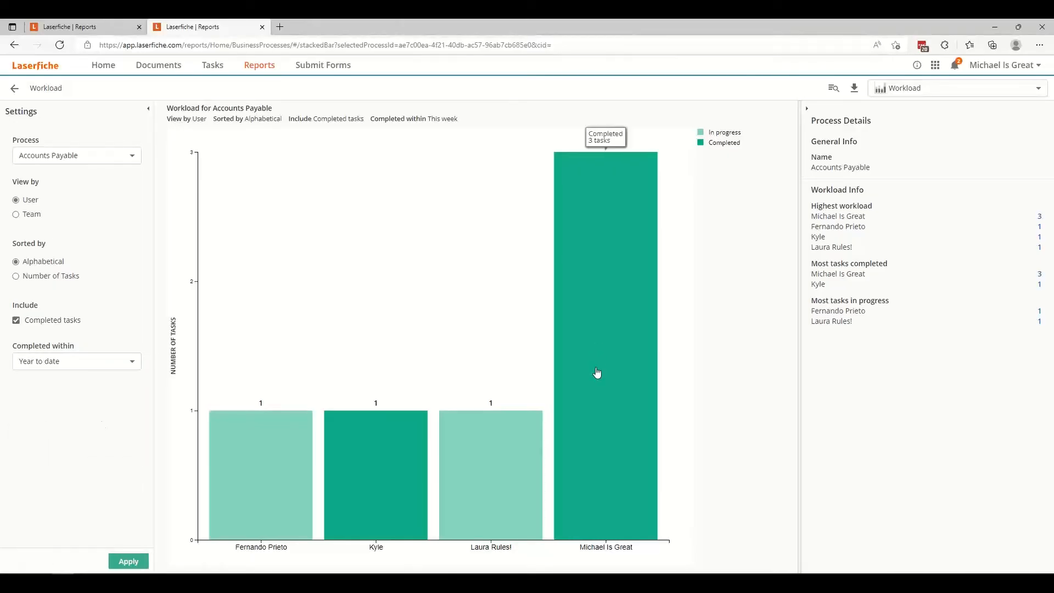
pyautogui.click(129, 562)
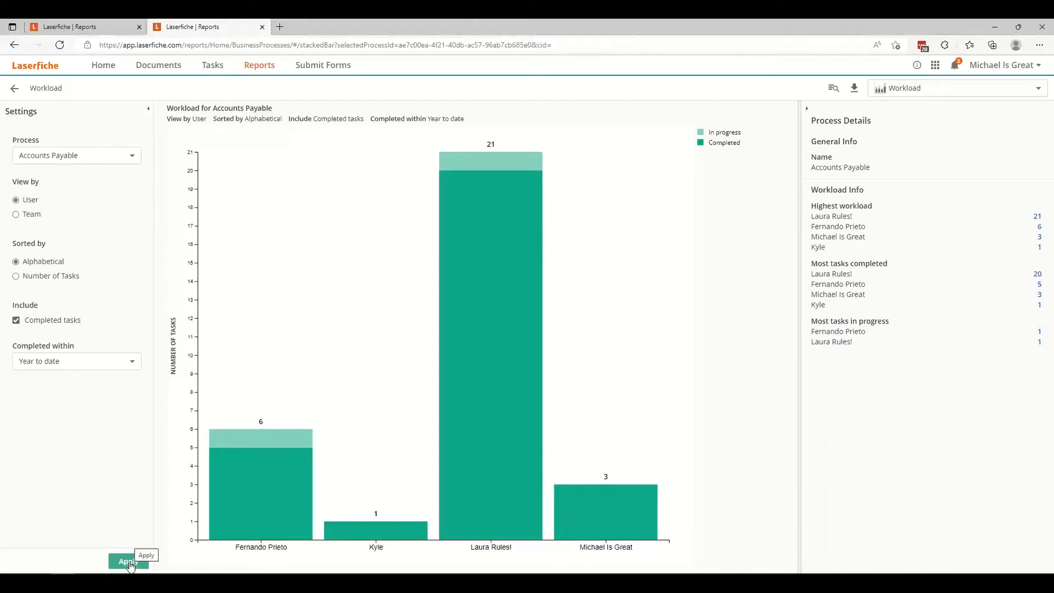
pyautogui.moveTo(640, 525)
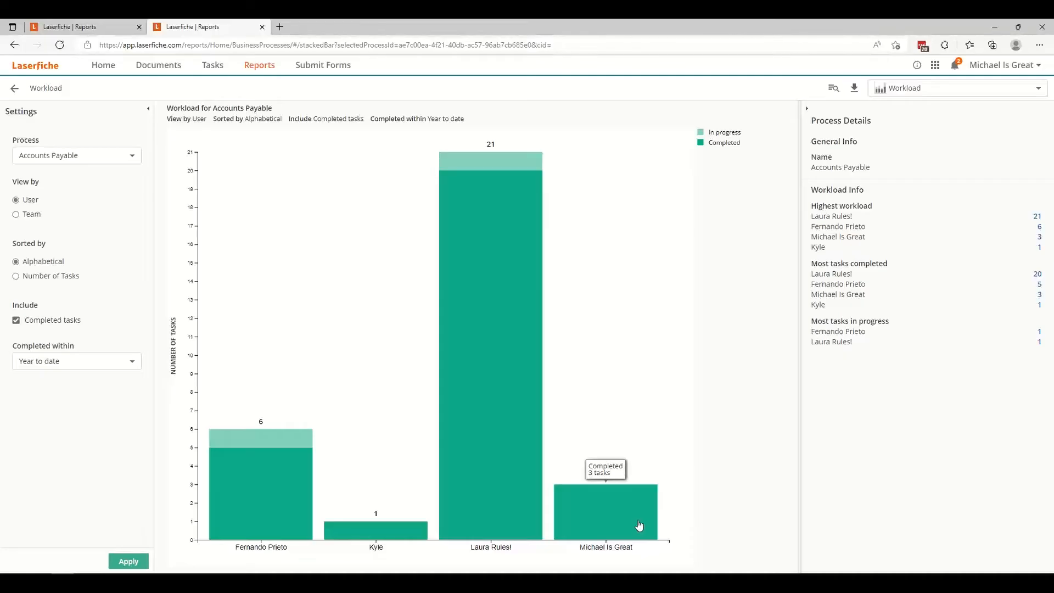
pyautogui.moveTo(540, 421)
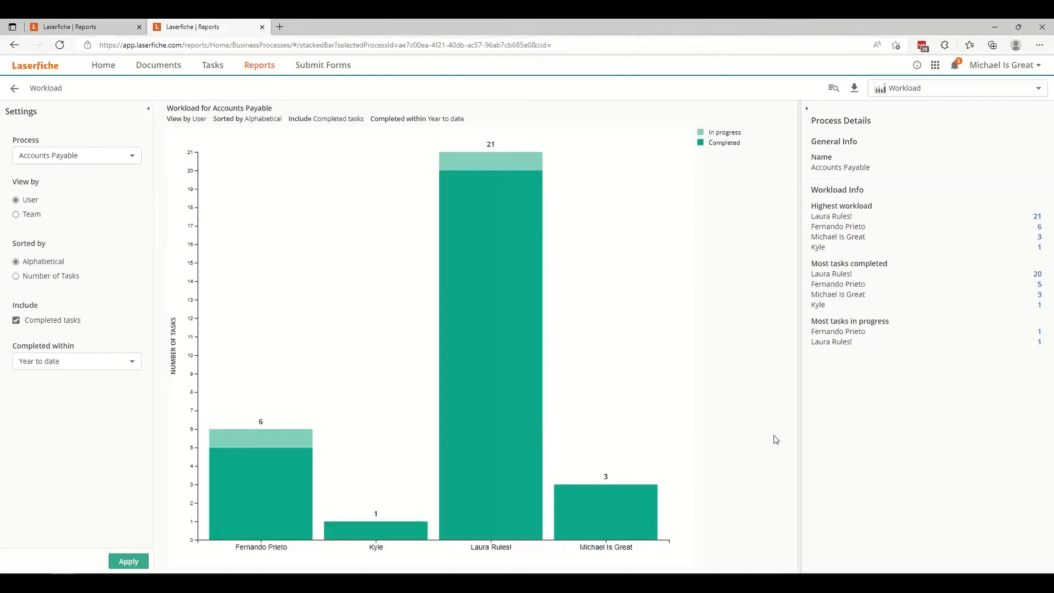
# Switch to the Task Loads report and view the details of the Manager Approval task in the process diagram.
pyautogui.click(938, 88)
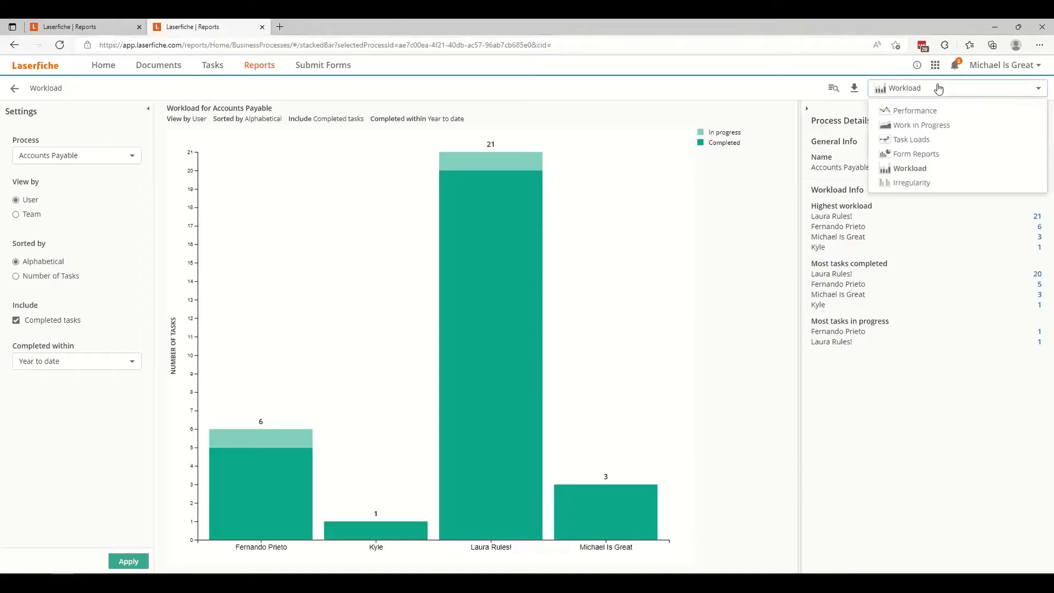
pyautogui.click(974, 146)
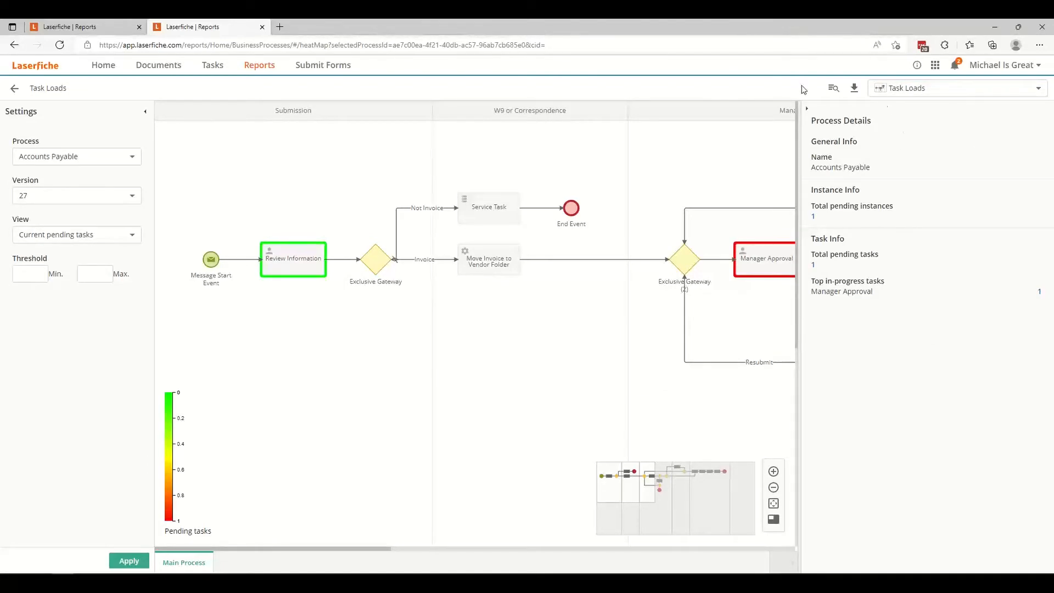
pyautogui.click(807, 110)
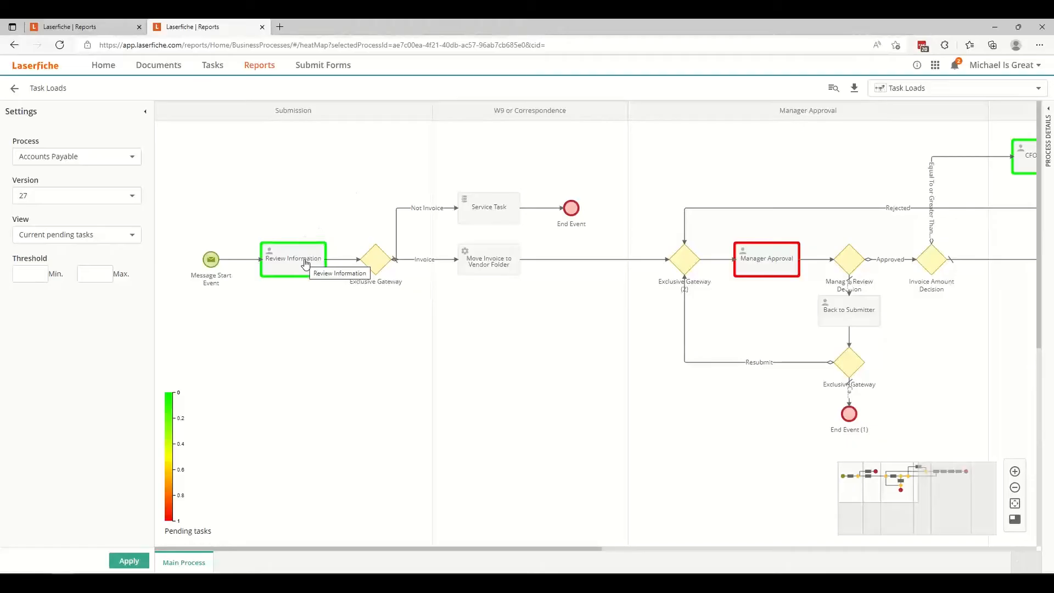
pyautogui.click(768, 258)
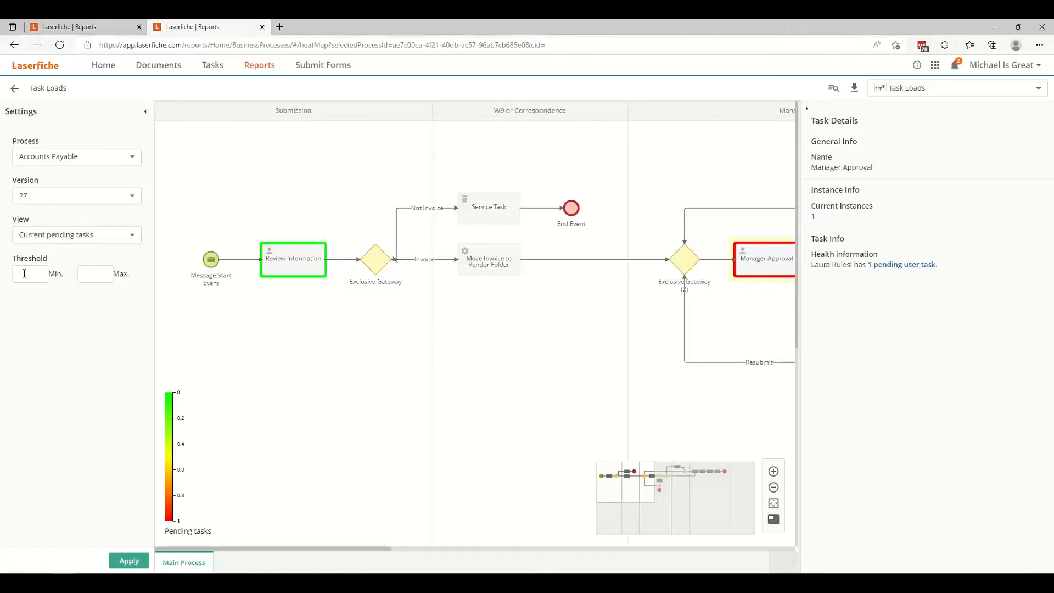
# Set the Task Loads view to Tasks accumulated per day with the Last quarter date range and apply it.
pyautogui.click(56, 240)
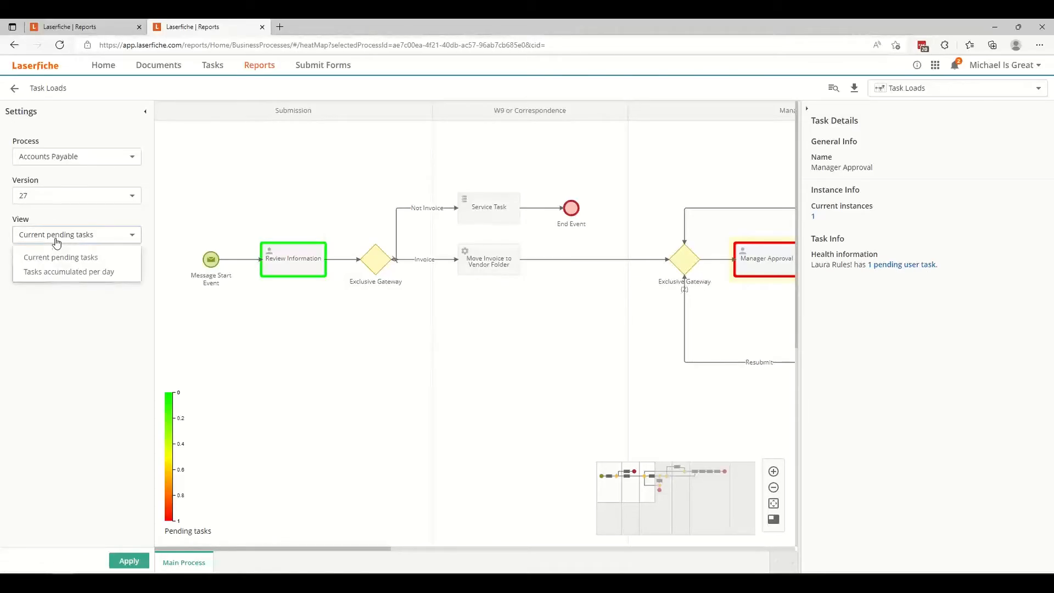
pyautogui.click(56, 272)
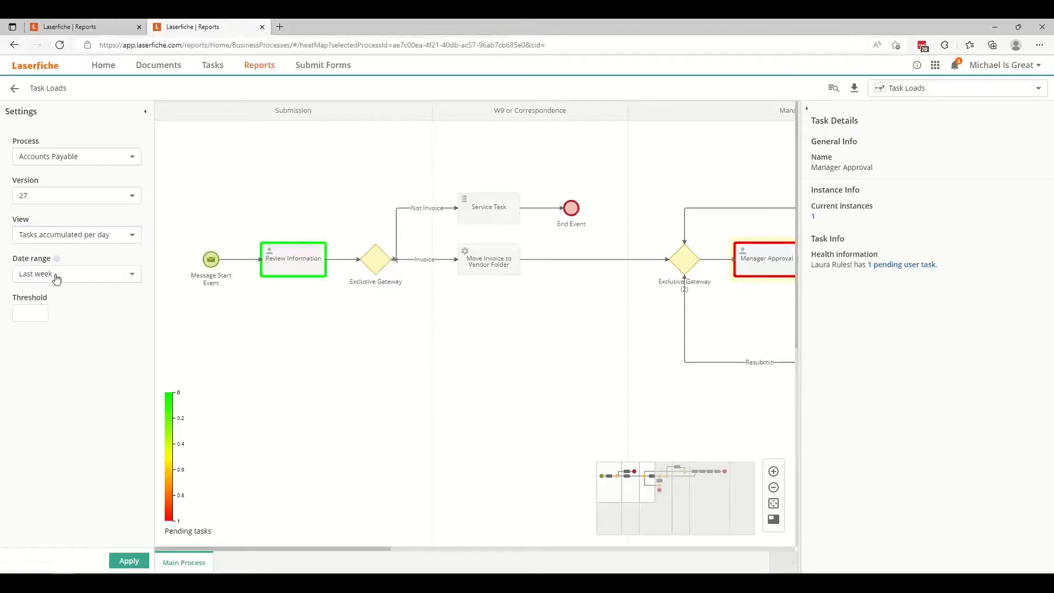
pyautogui.click(57, 274)
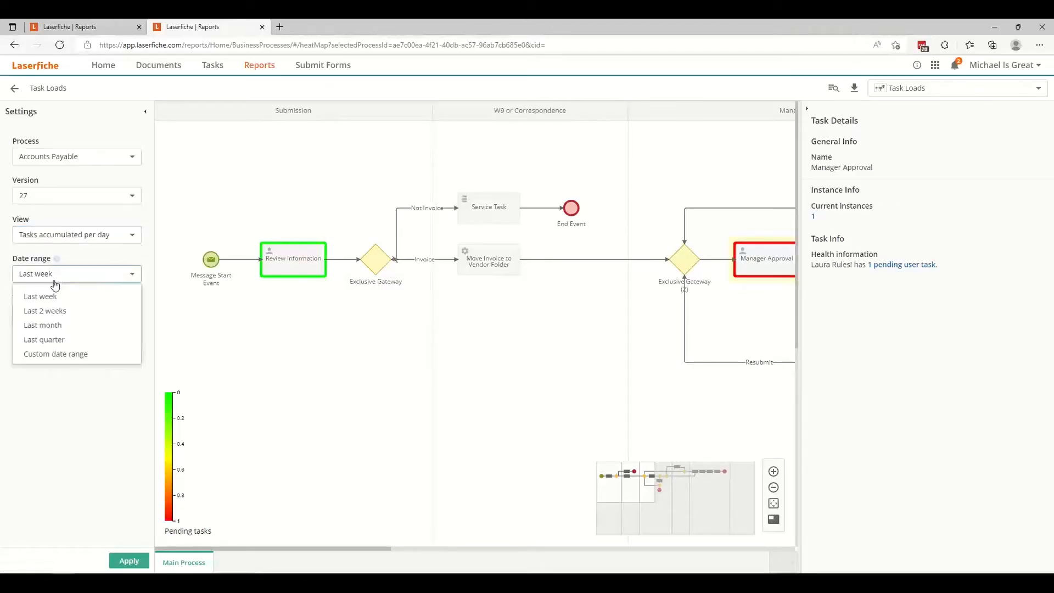
pyautogui.click(49, 355)
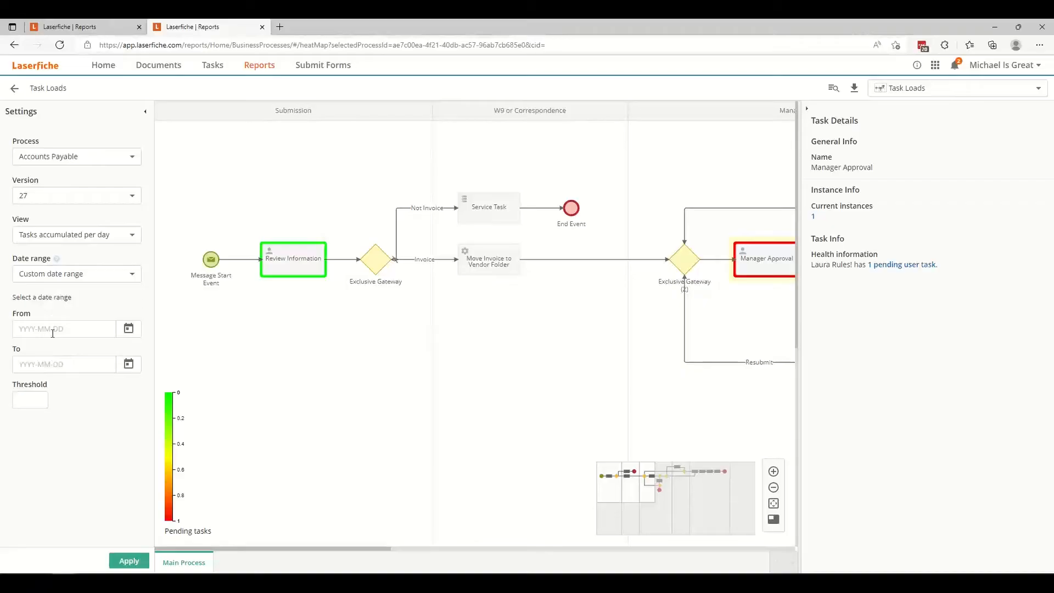
pyautogui.click(61, 275)
pyautogui.click(49, 340)
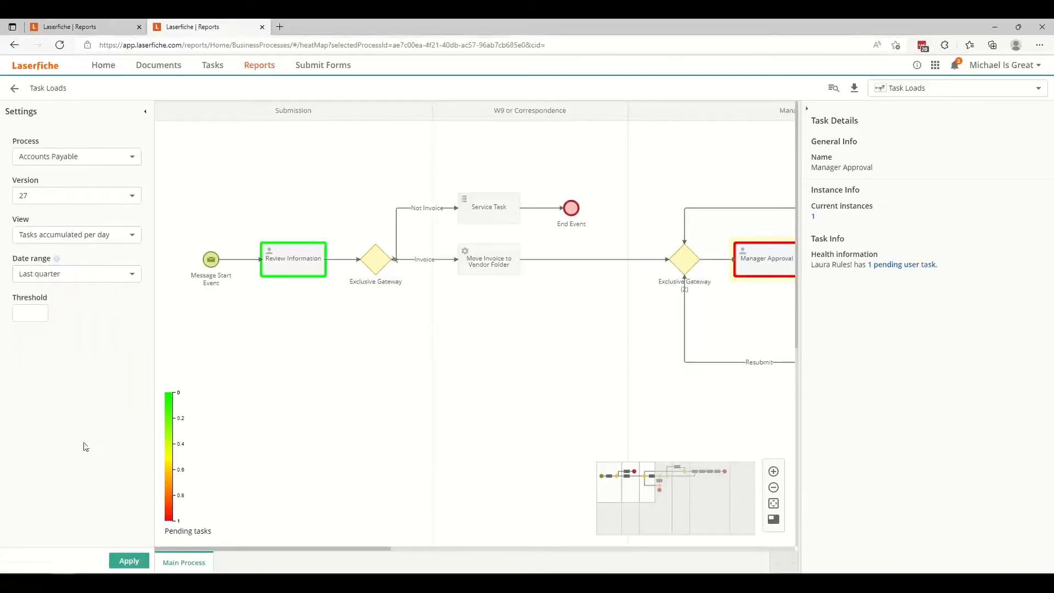
pyautogui.click(129, 560)
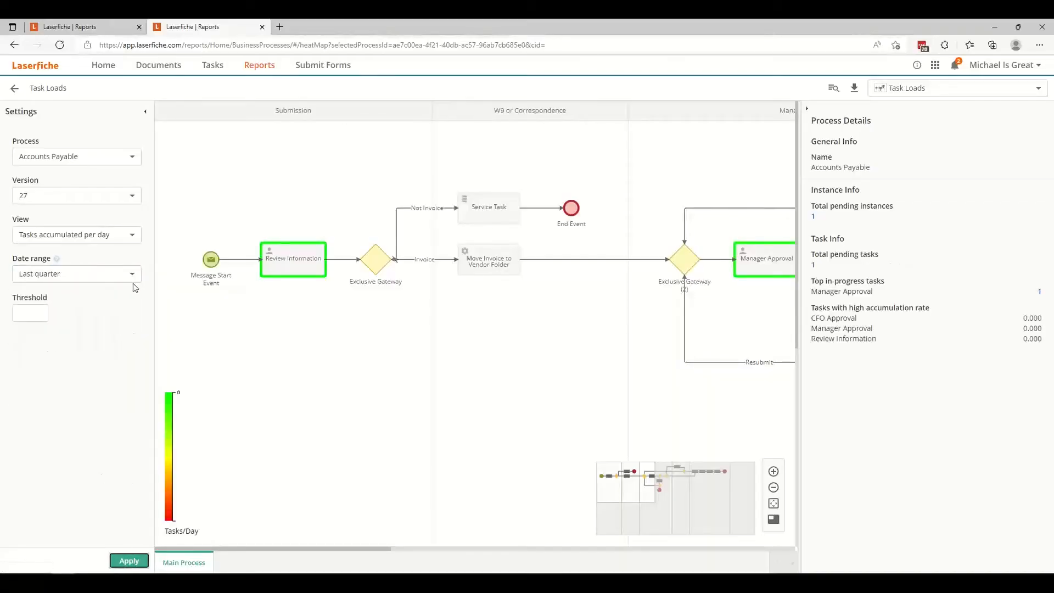
# Collapse the process details, return the Task Loads view to Current pending tasks, and apply it.
pyautogui.click(806, 109)
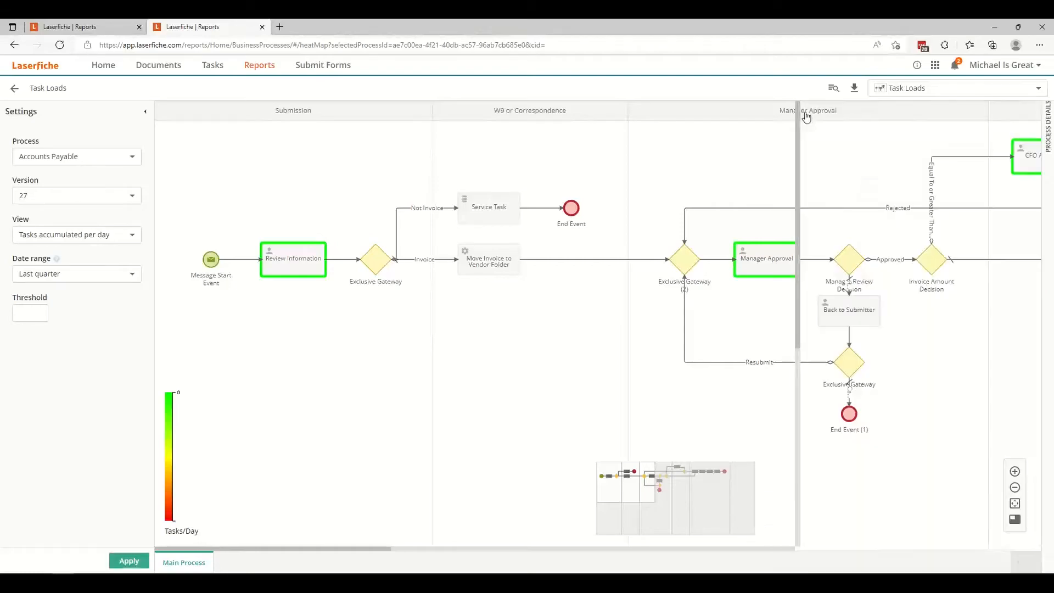
pyautogui.click(34, 310)
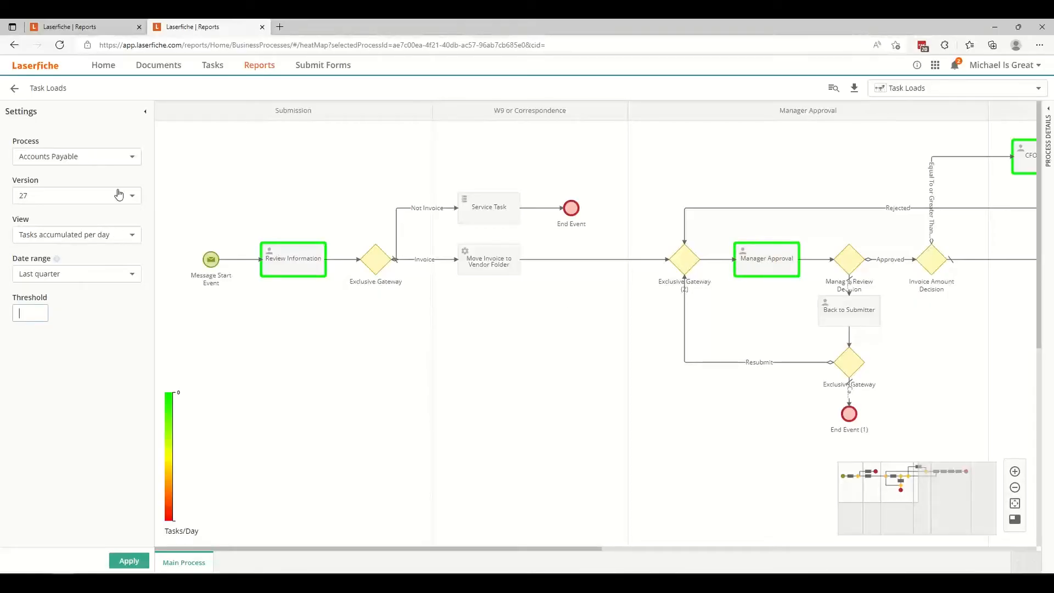
pyautogui.click(117, 235)
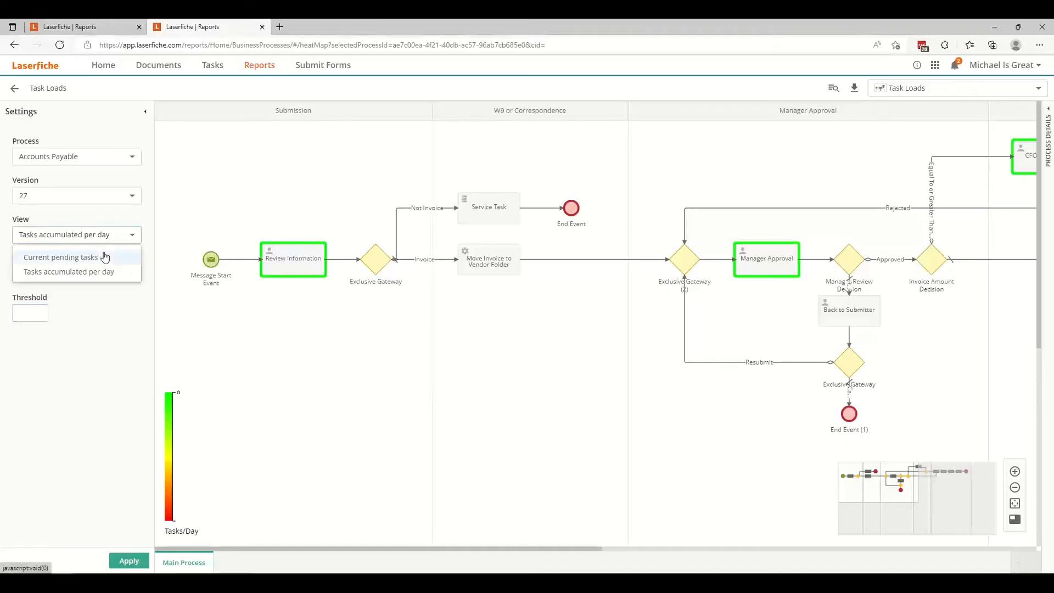
pyautogui.click(104, 257)
pyautogui.click(116, 567)
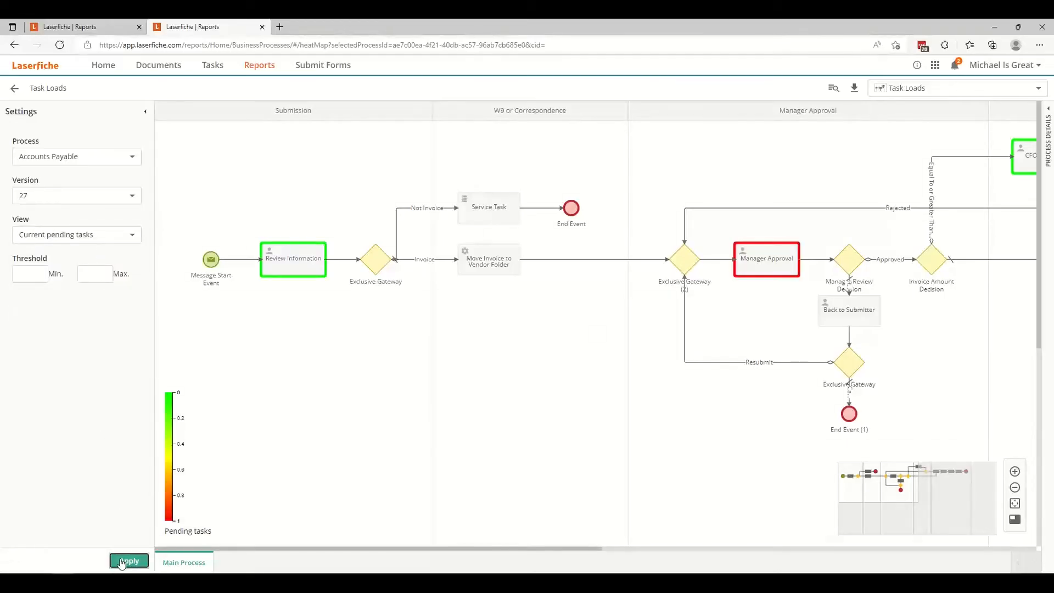
# View the task details of Manager Approval and Review Information in the process diagram.
pyautogui.click(27, 274)
pyautogui.click(769, 265)
pyautogui.click(278, 259)
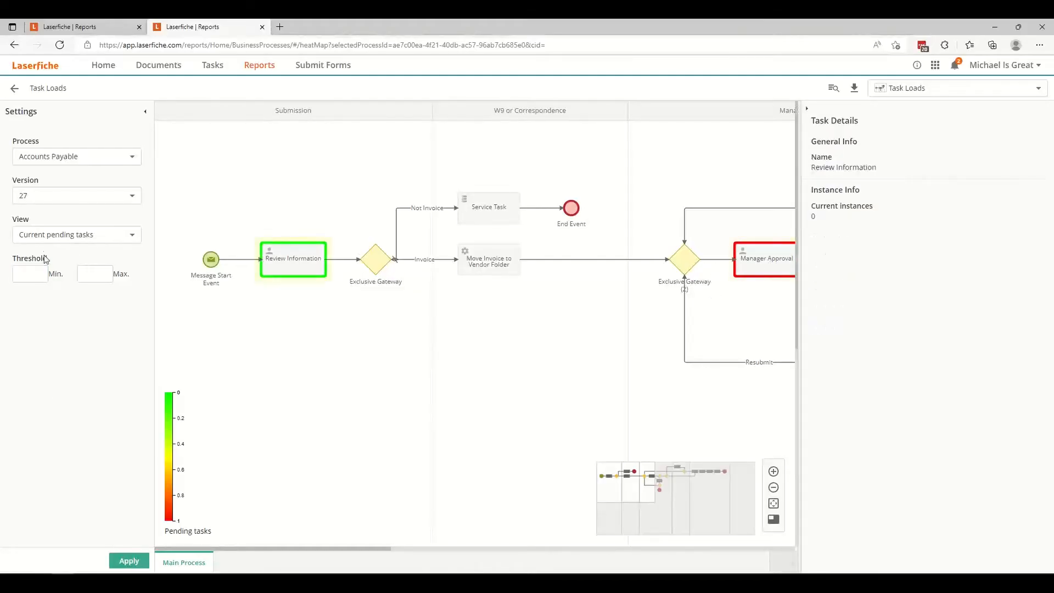
# Set the pending tasks threshold to a minimum of 3 and a maximum of 5, apply it, and return to the Reports overview.
pyautogui.click(31, 271)
pyautogui.write('3')
pyautogui.click(89, 276)
pyautogui.write('5')
pyautogui.click(130, 561)
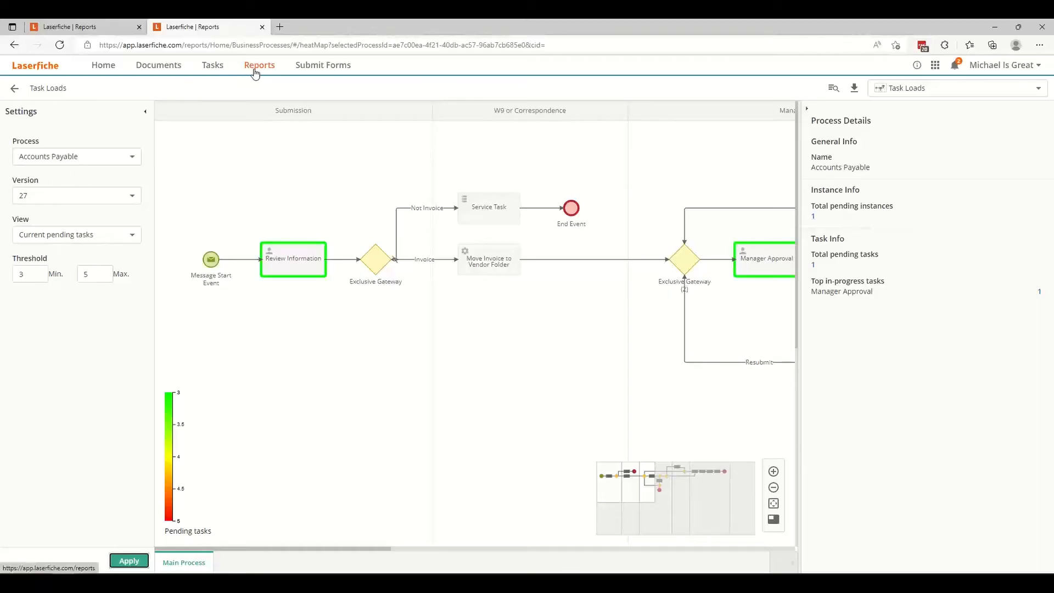
pyautogui.click(89, 30)
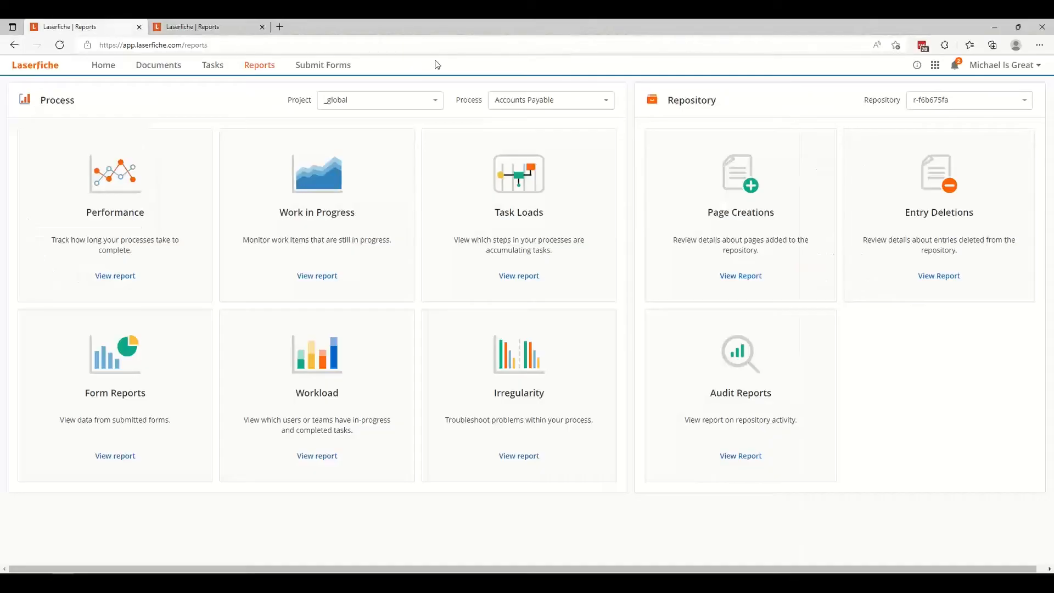
# Go to the Teams list in Process Automation and open the Finance Team for editing.
pyautogui.click(936, 67)
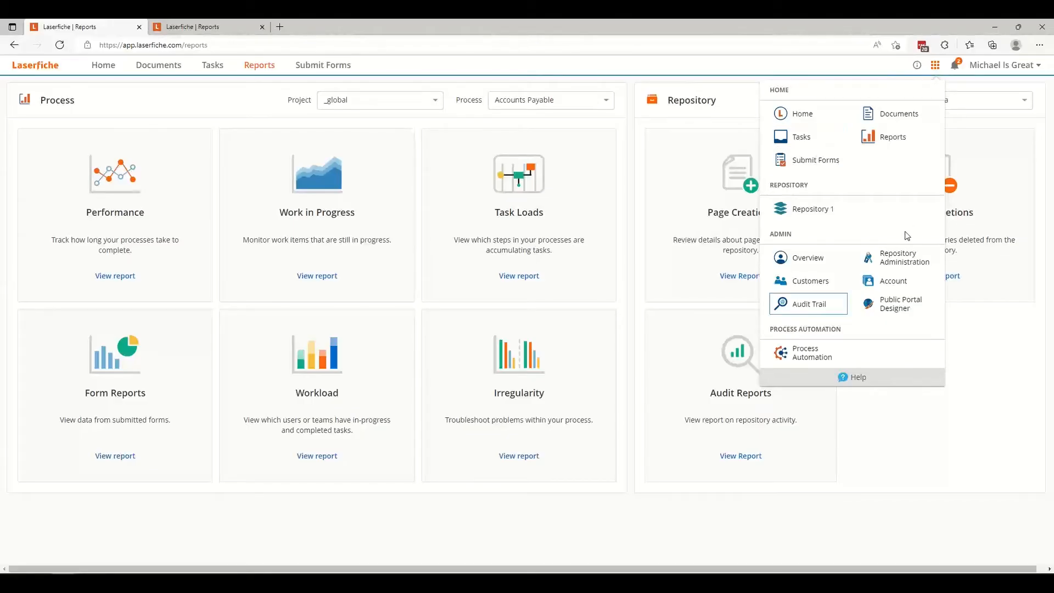
pyautogui.click(804, 360)
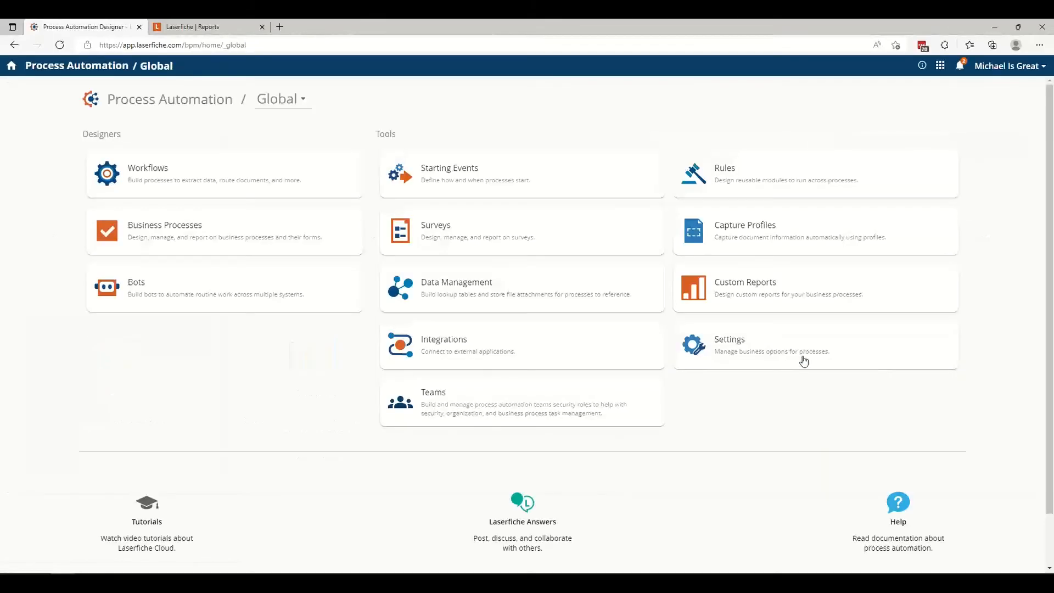
pyautogui.click(459, 405)
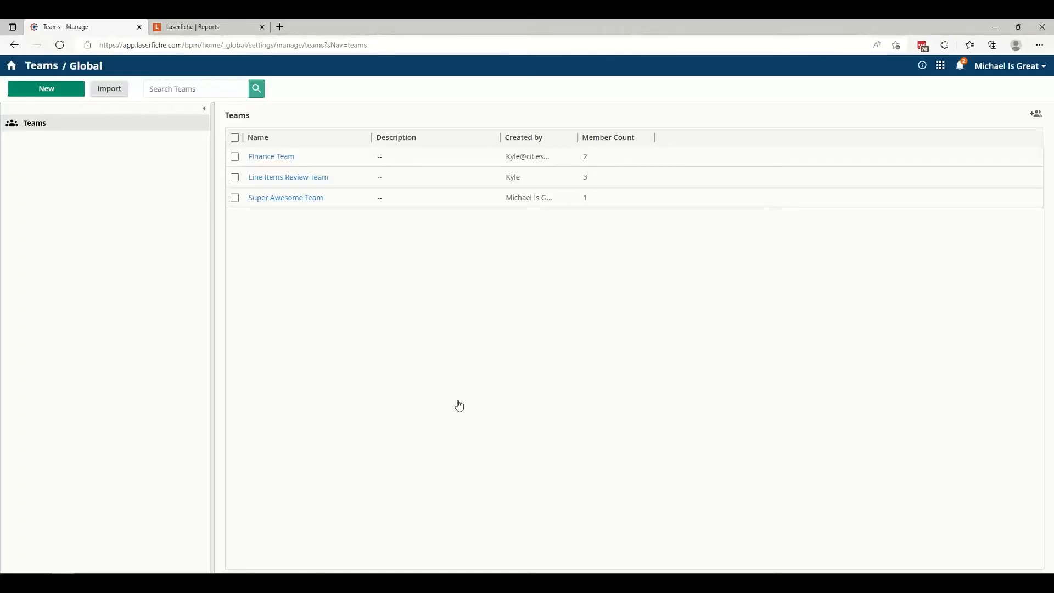
pyautogui.click(284, 158)
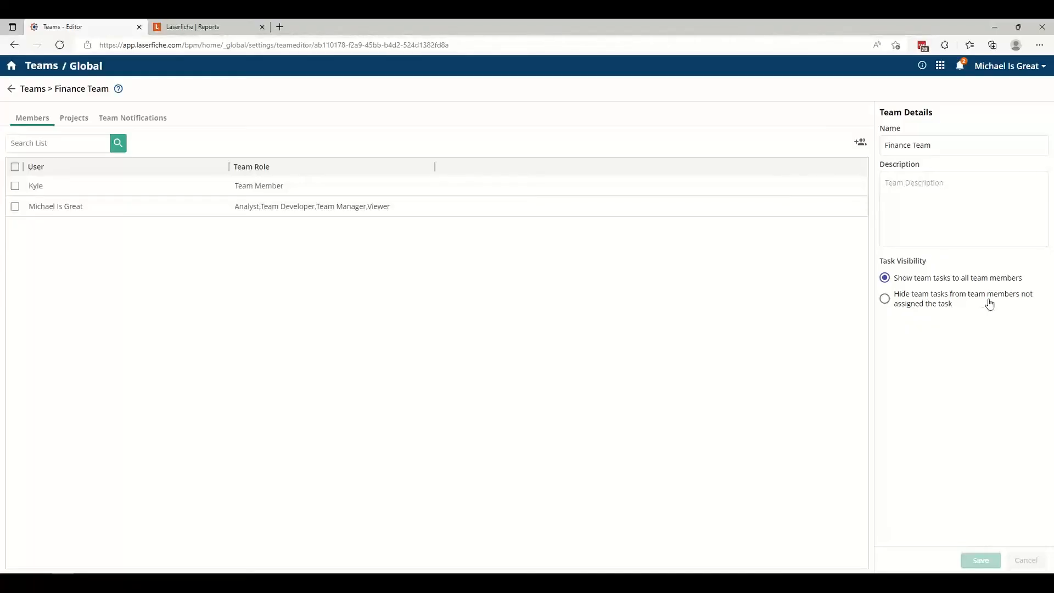
# In the other browser tab, go to the Process Automation Business Processes list and view the Accounts Payable process details.
pyautogui.click(216, 28)
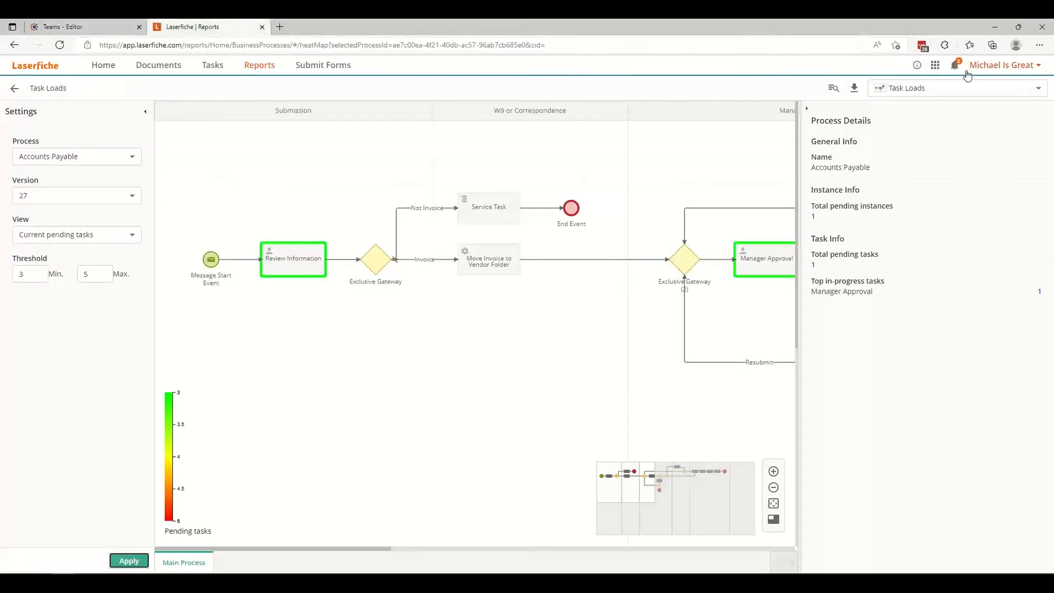
pyautogui.click(935, 65)
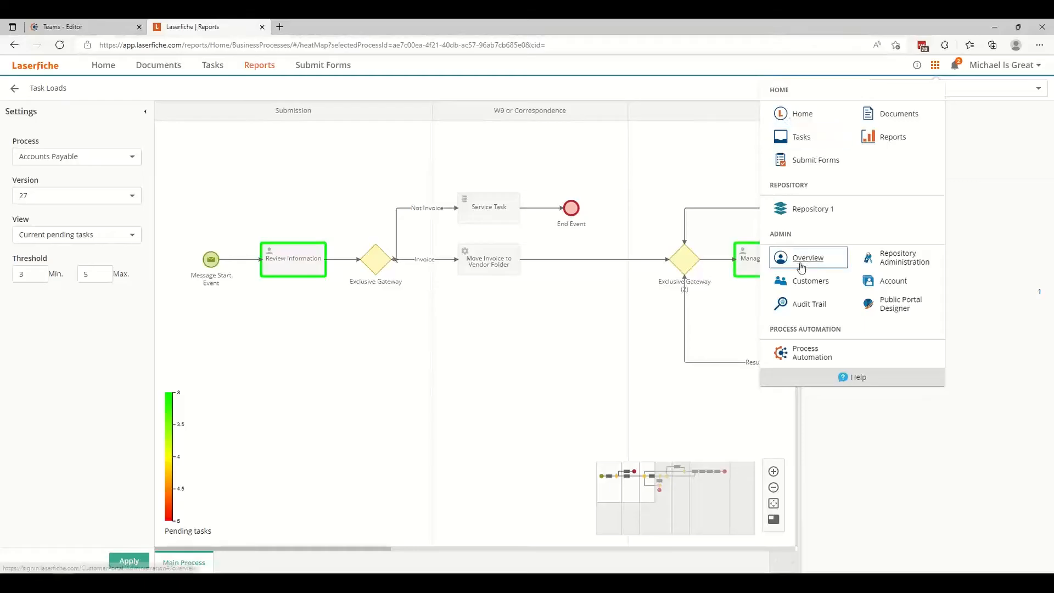
pyautogui.click(800, 353)
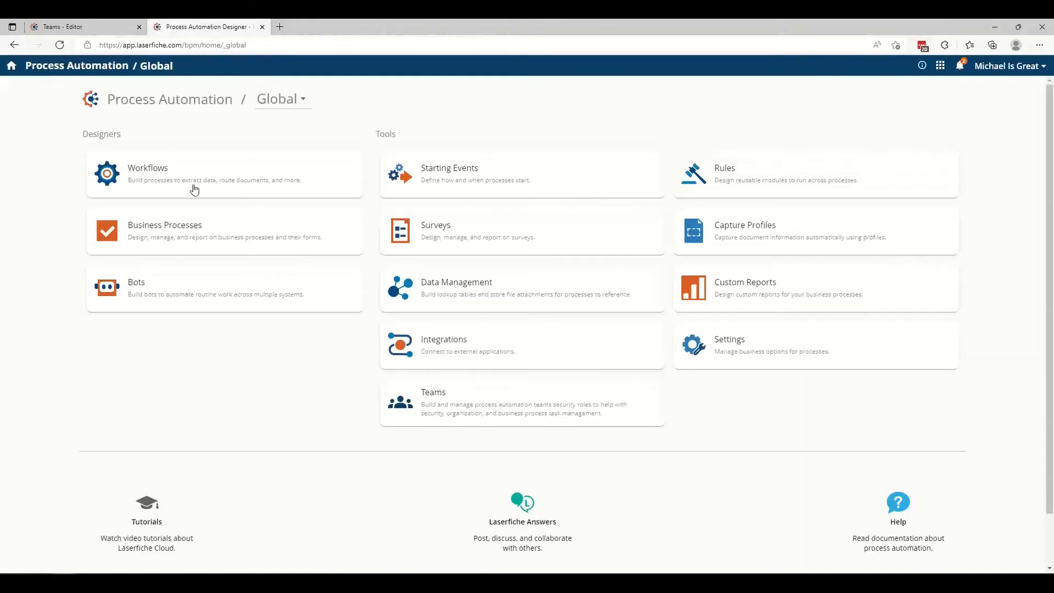
pyautogui.click(165, 238)
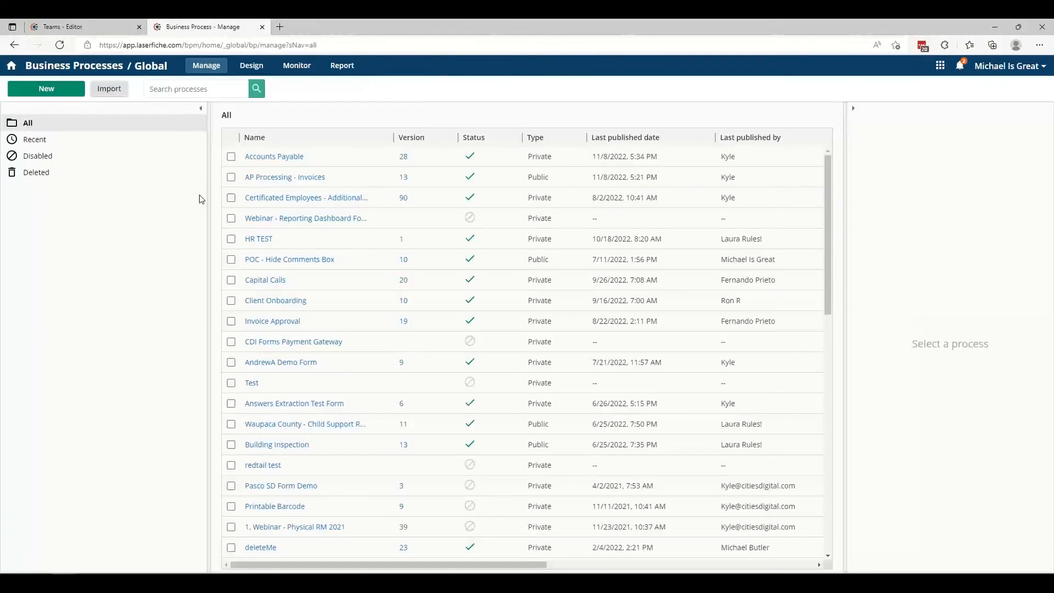
pyautogui.click(643, 162)
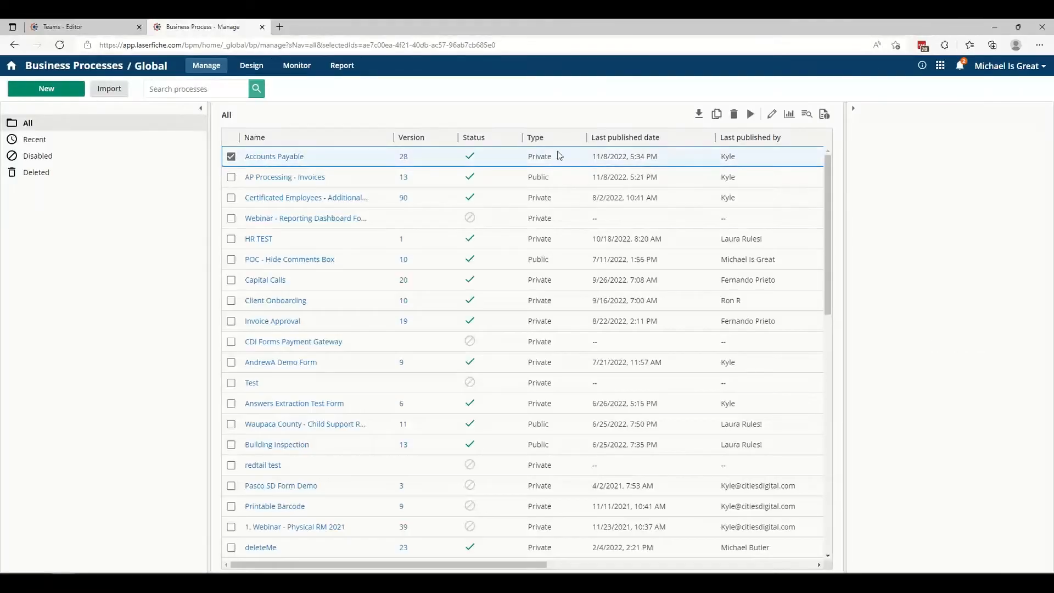
pyautogui.click(50, 26)
pyautogui.click(181, 26)
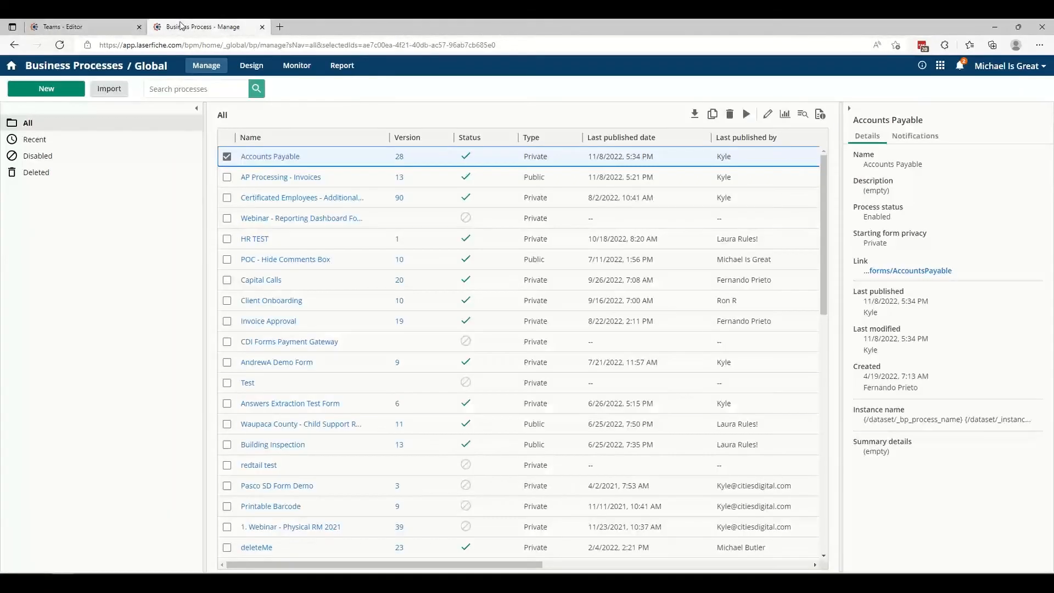
pyautogui.click(213, 70)
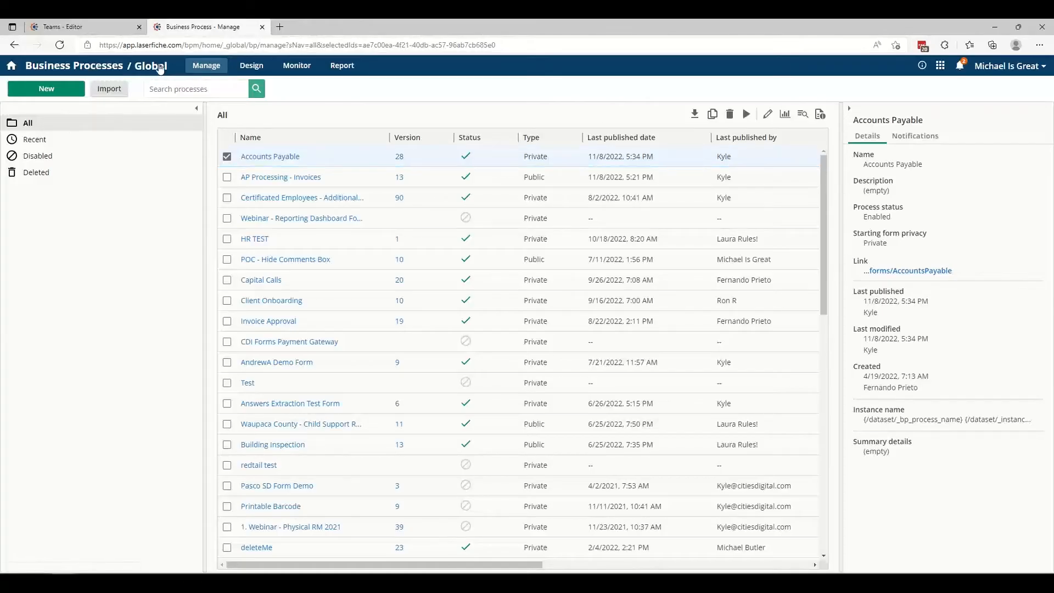
# Go to the Laserfiche Home page, view the open team tasks, and return to Home.
pyautogui.click(942, 68)
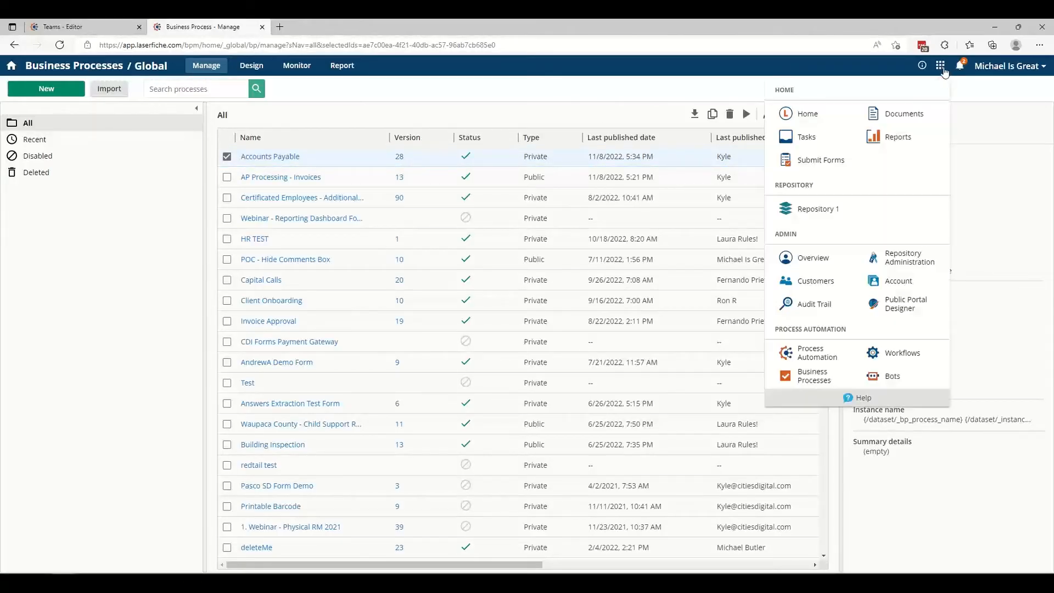
pyautogui.click(822, 116)
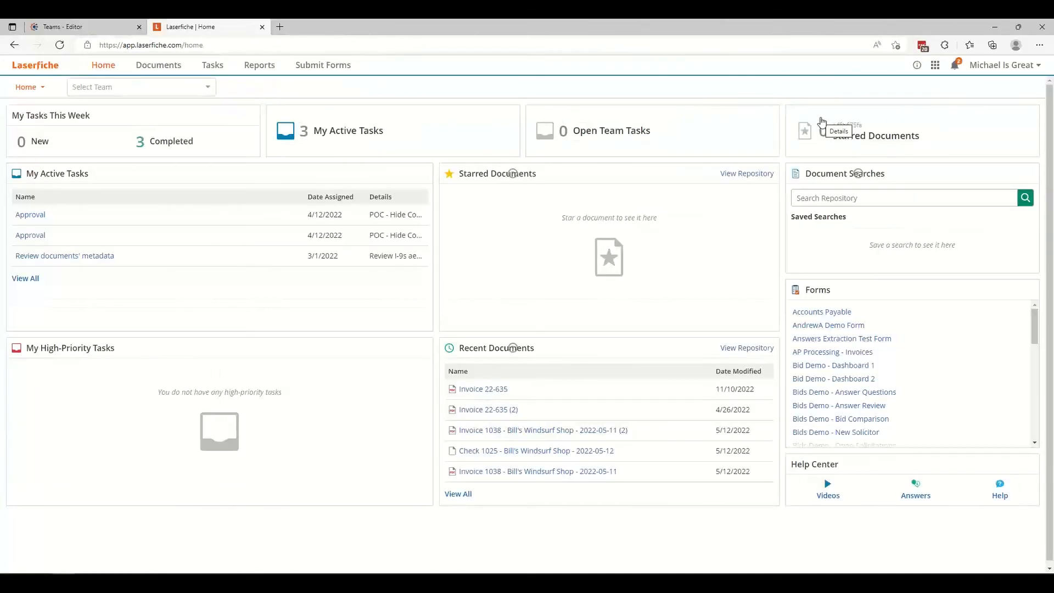
pyautogui.click(604, 139)
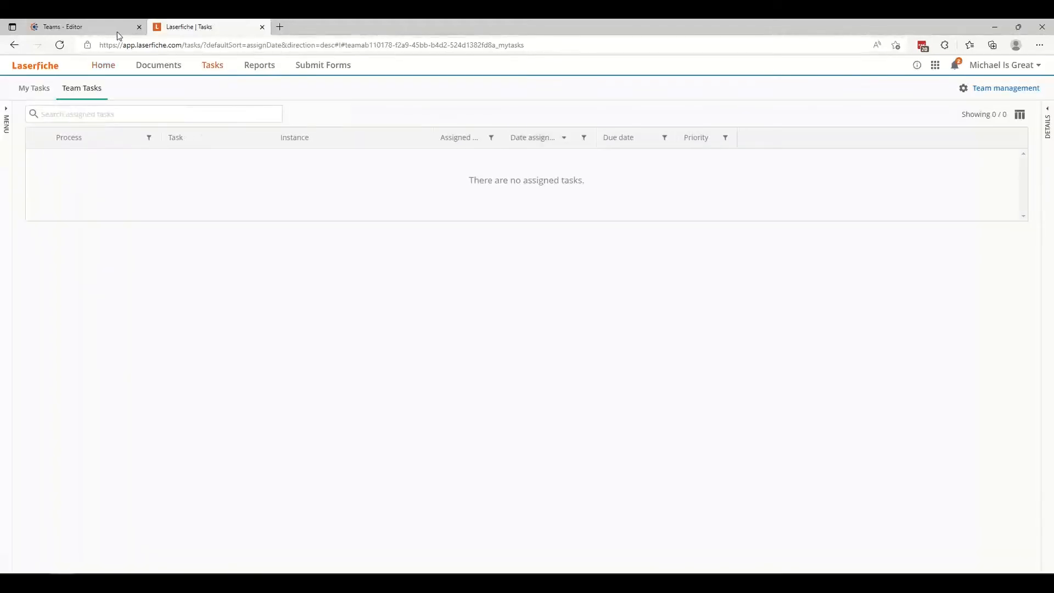
pyautogui.click(117, 31)
pyautogui.click(178, 30)
pyautogui.hotkey('alt', 'Left')
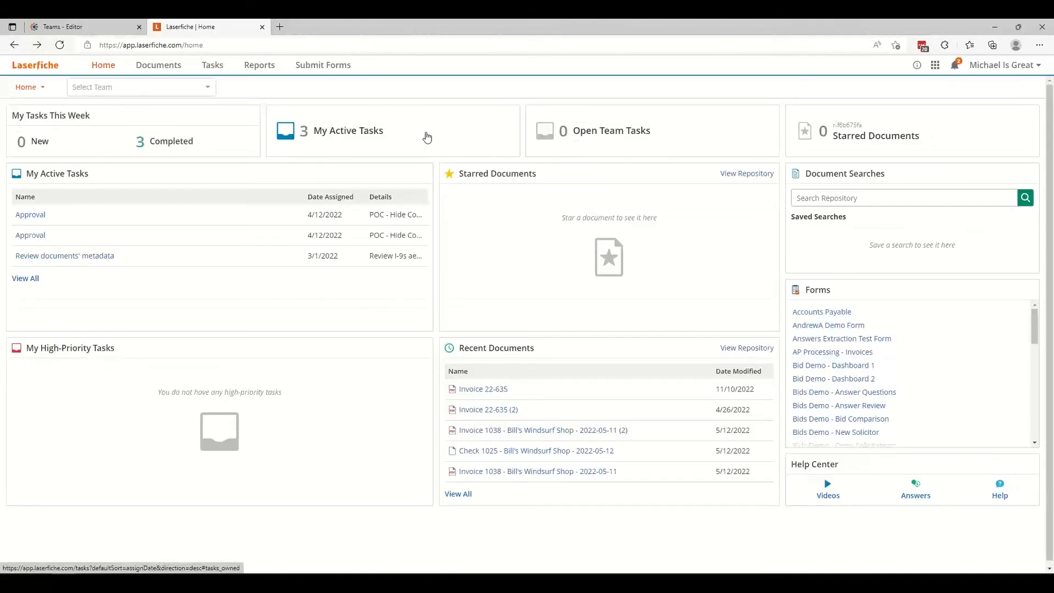
# Select the AP team on the Home page, view the list of own active tasks, and return to Home.
pyautogui.click(196, 97)
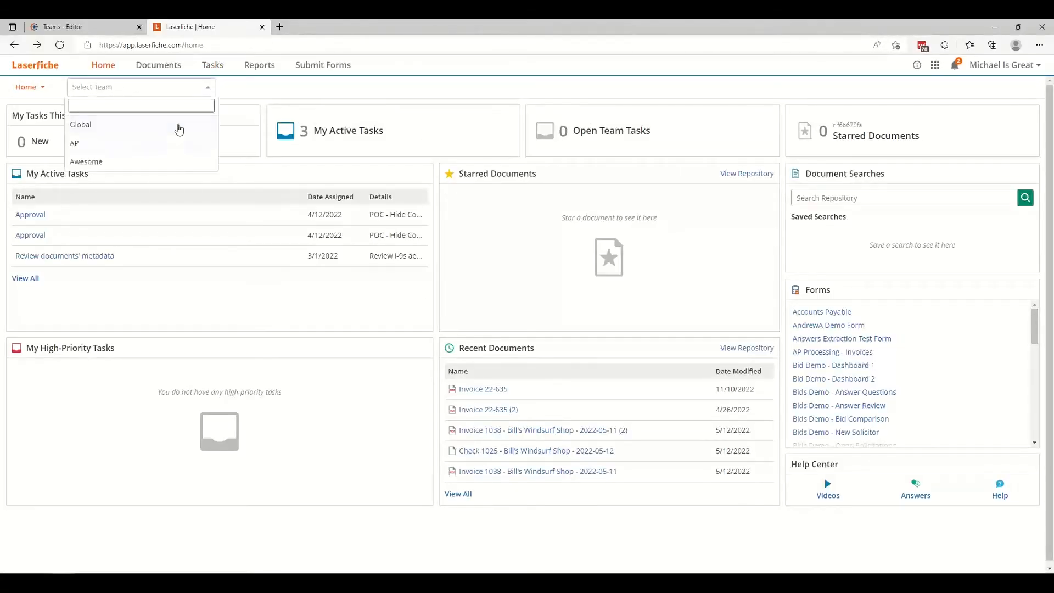
pyautogui.click(176, 145)
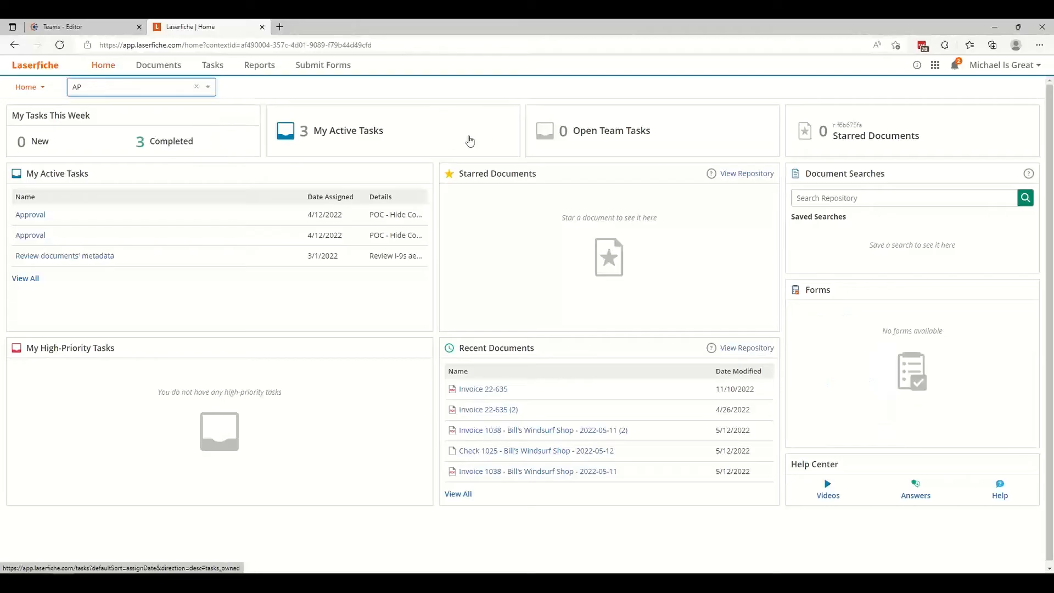
pyautogui.click(436, 128)
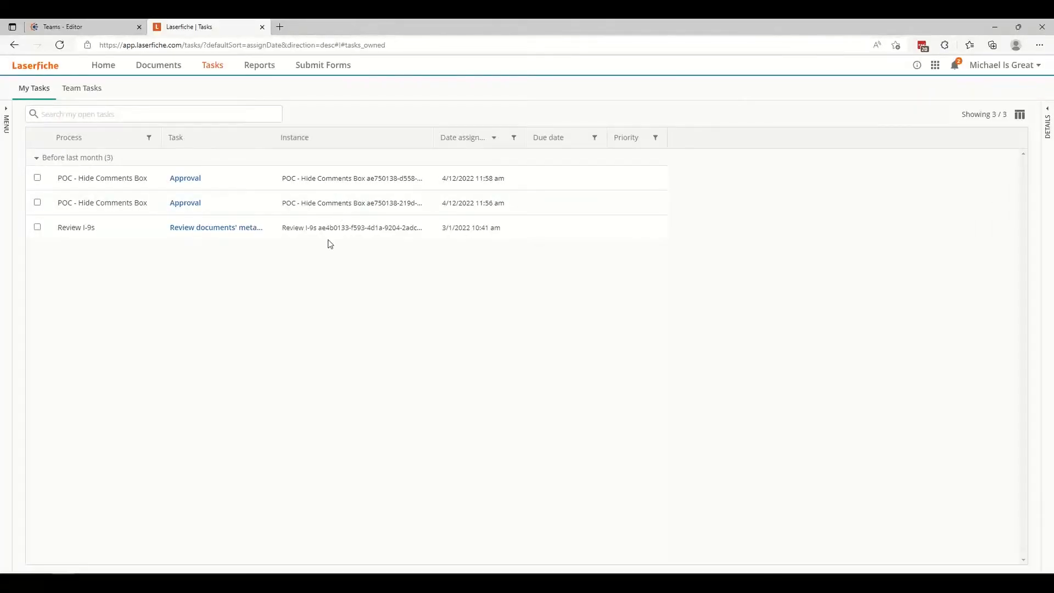
pyautogui.hotkey('alt', 'Left')
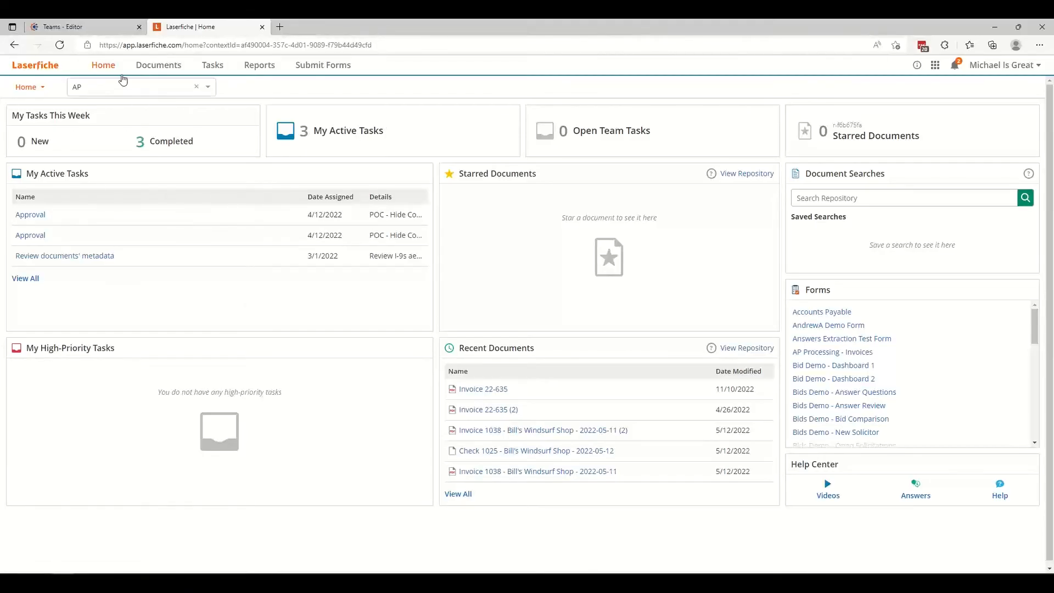
# Return to the Finance Team editor and expand the AP project to view its resource and external access settings.
pyautogui.click(114, 39)
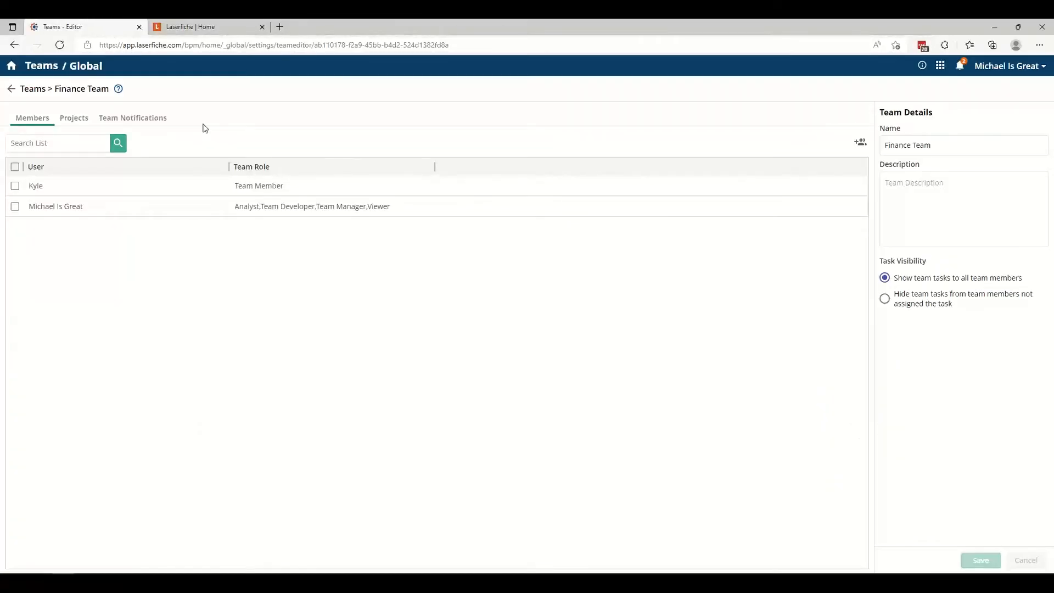
pyautogui.click(75, 119)
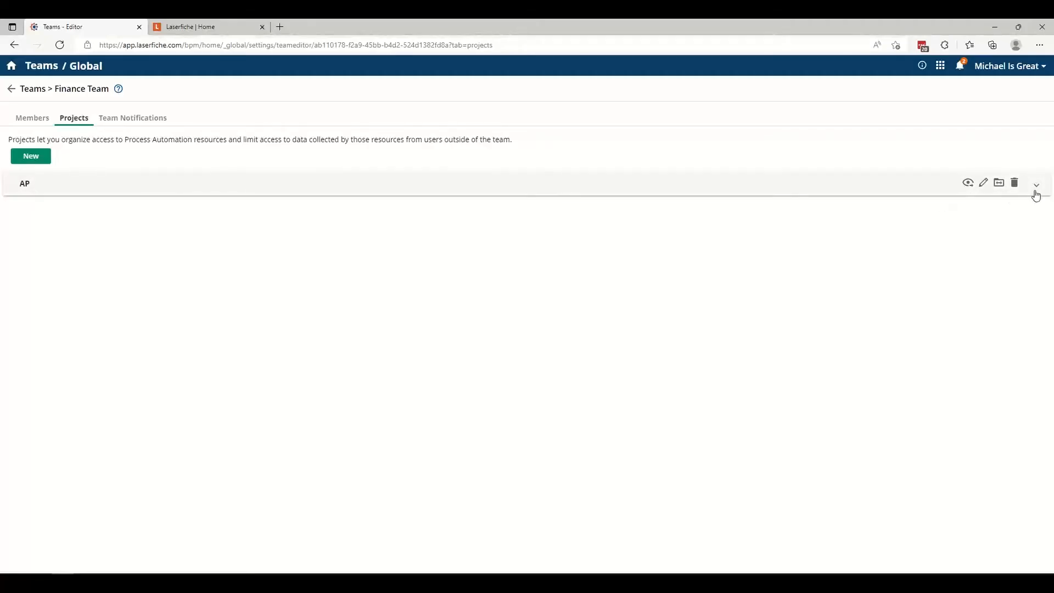
pyautogui.click(413, 191)
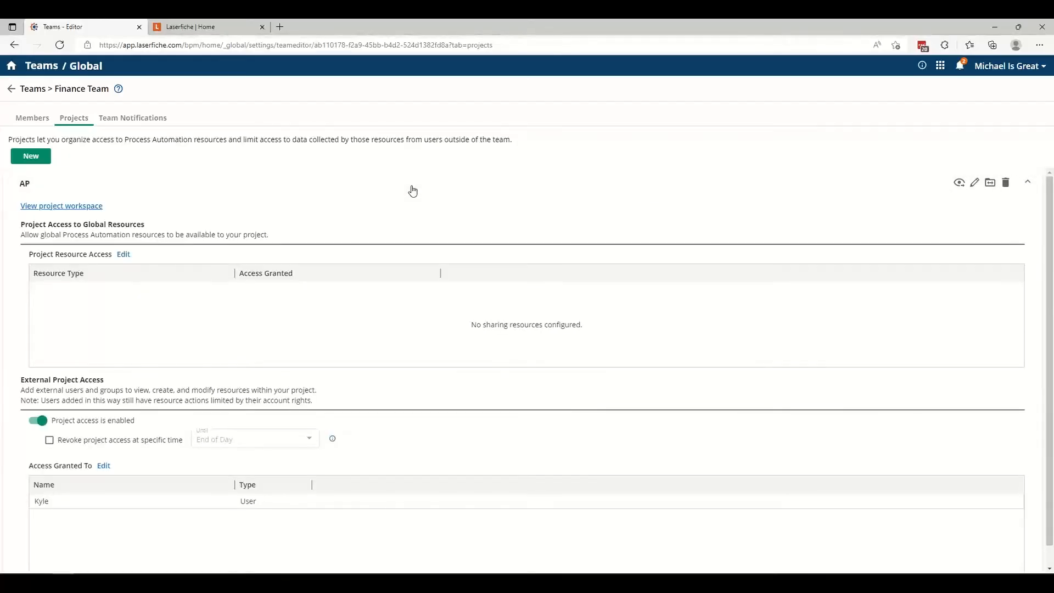
pyautogui.scroll(-1, 413, 190)
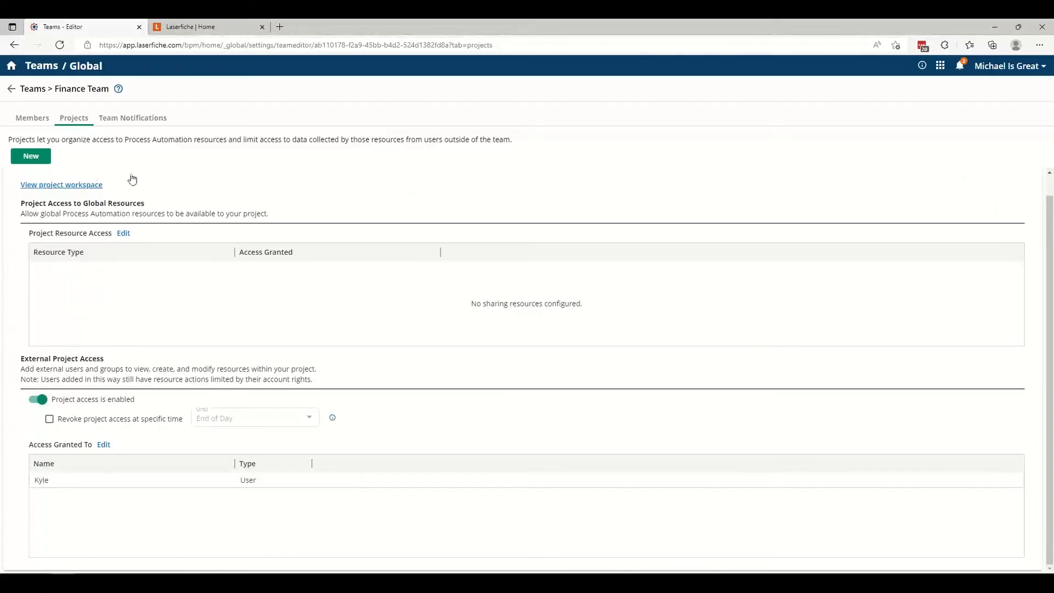
# Open the AP project's resource access for editing and review its resource types, including Remote Agents and Web Service Connections.
pyautogui.click(119, 235)
pyautogui.click(123, 236)
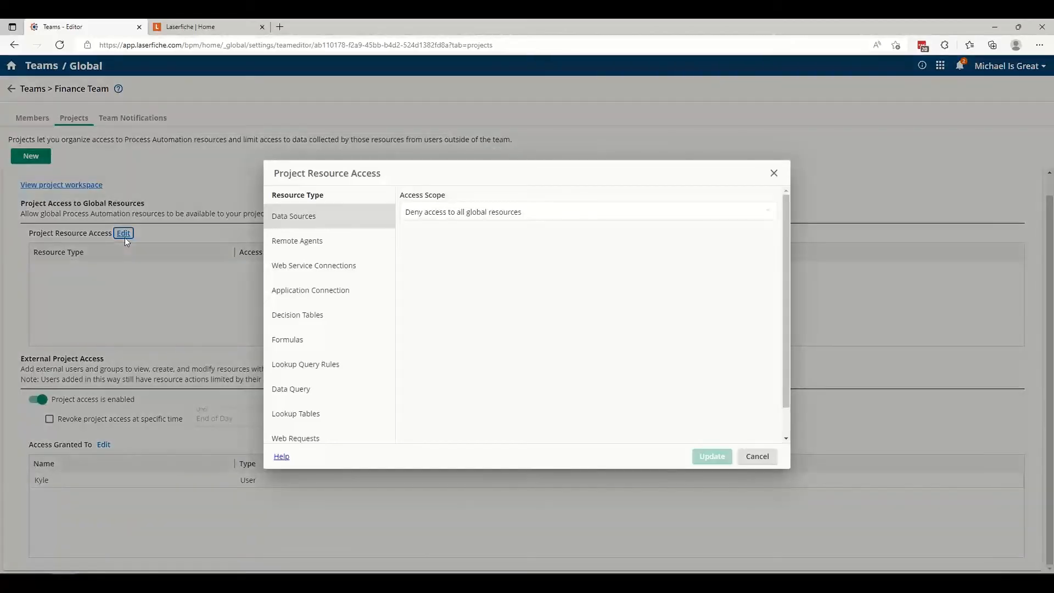
pyautogui.click(344, 242)
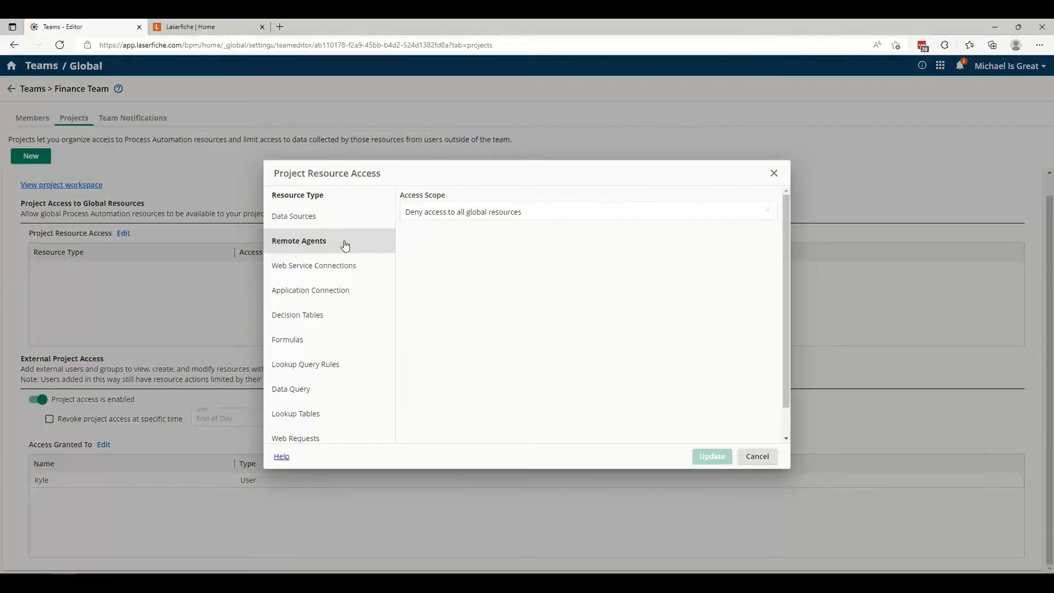
pyautogui.click(344, 274)
pyautogui.scroll(-1, 344, 379)
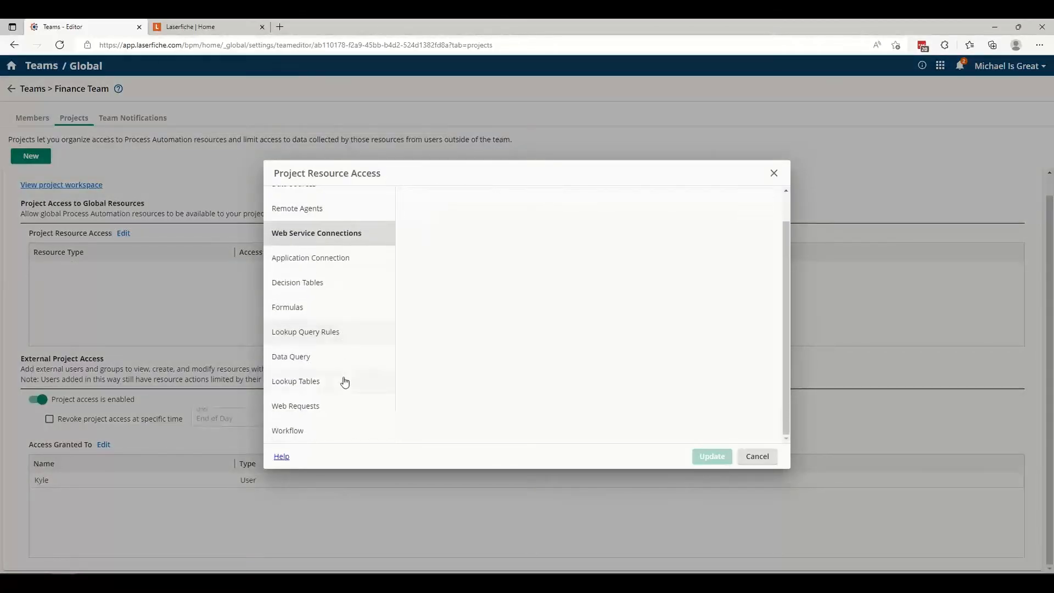
pyautogui.scroll(1, 344, 431)
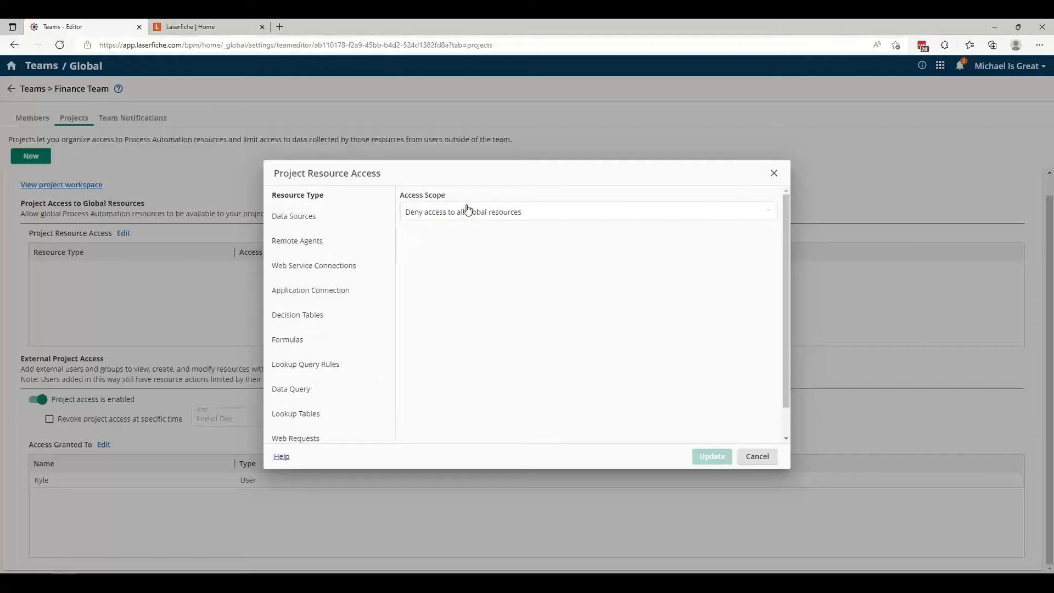
# Set the access scope of Web Service Connections to Allow access to specific resources.
pyautogui.click(467, 210)
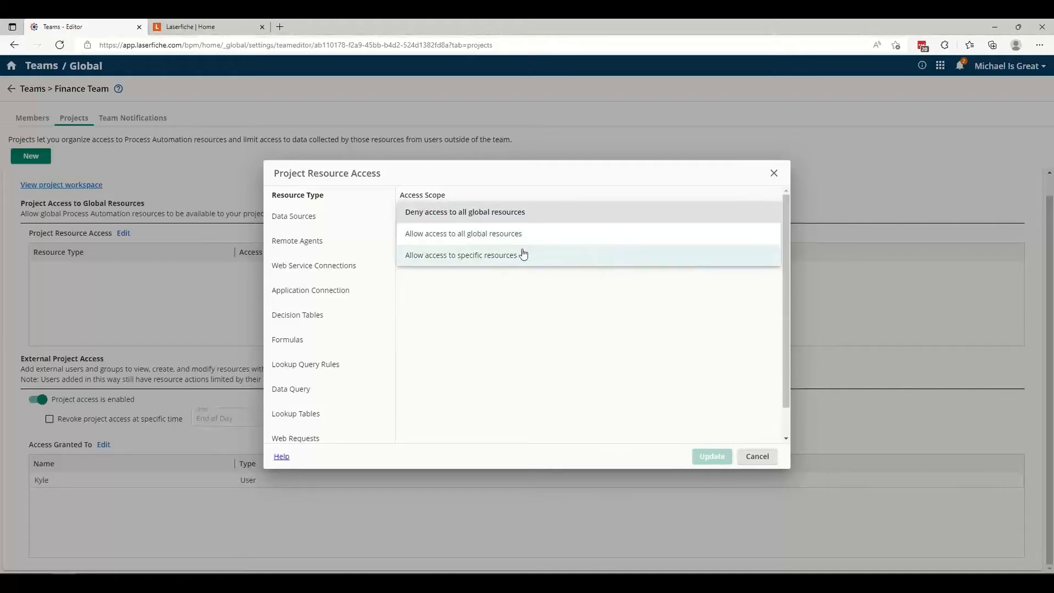
pyautogui.click(544, 263)
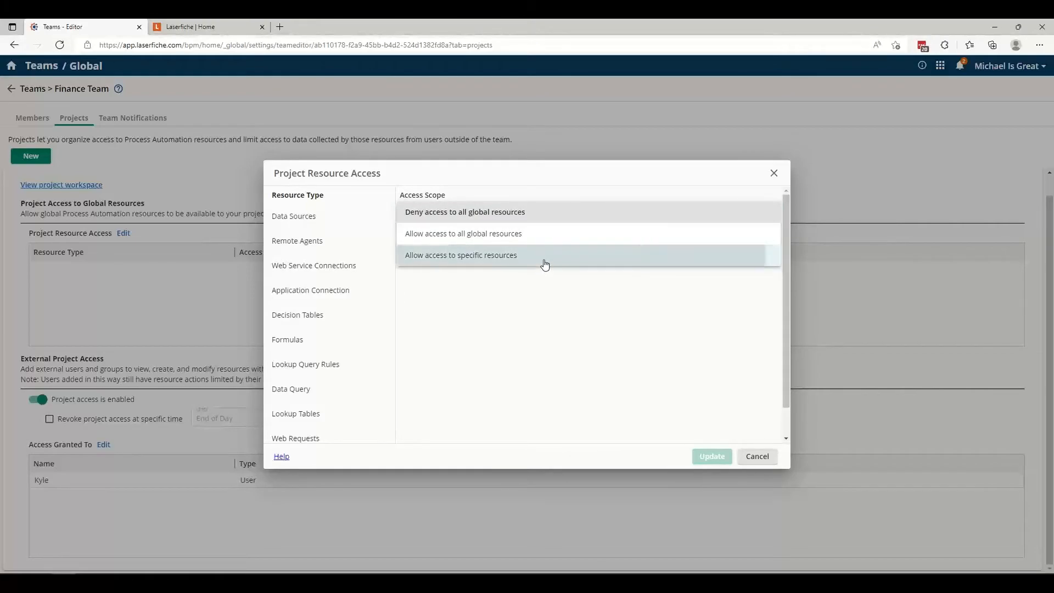
pyautogui.click(344, 272)
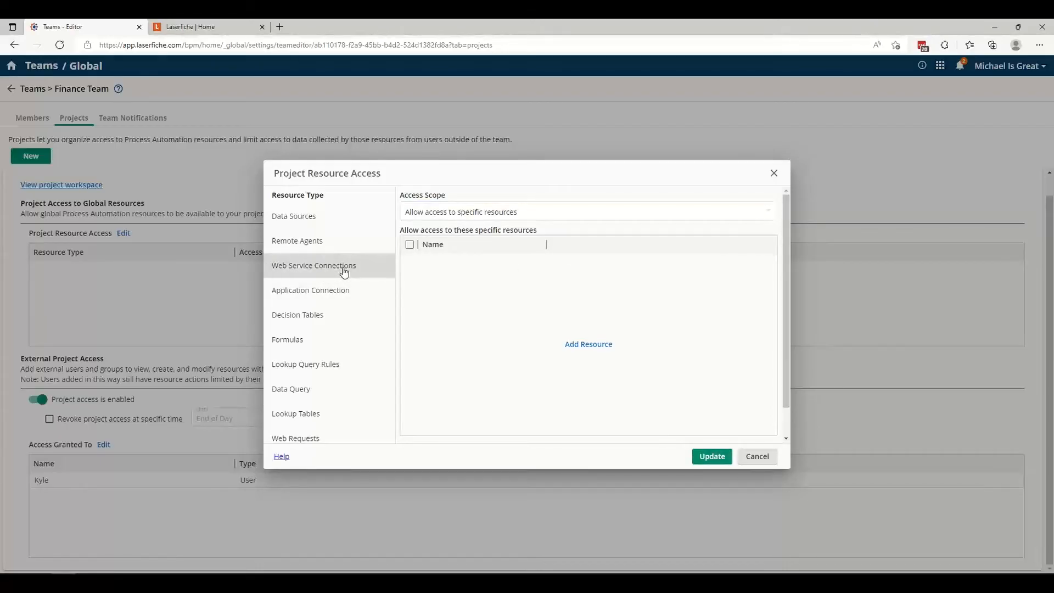
pyautogui.click(436, 211)
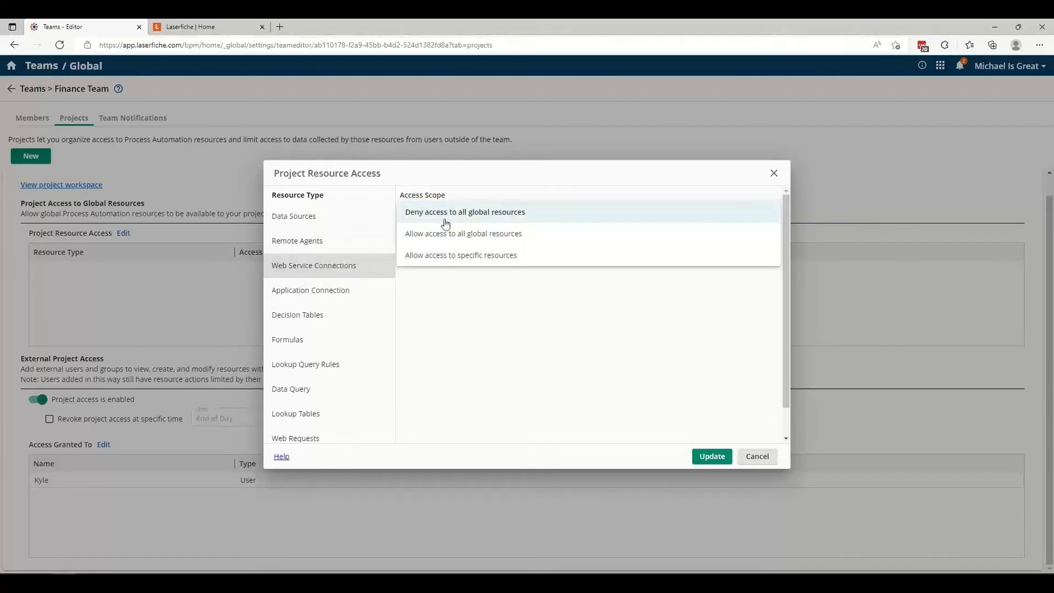
pyautogui.click(455, 255)
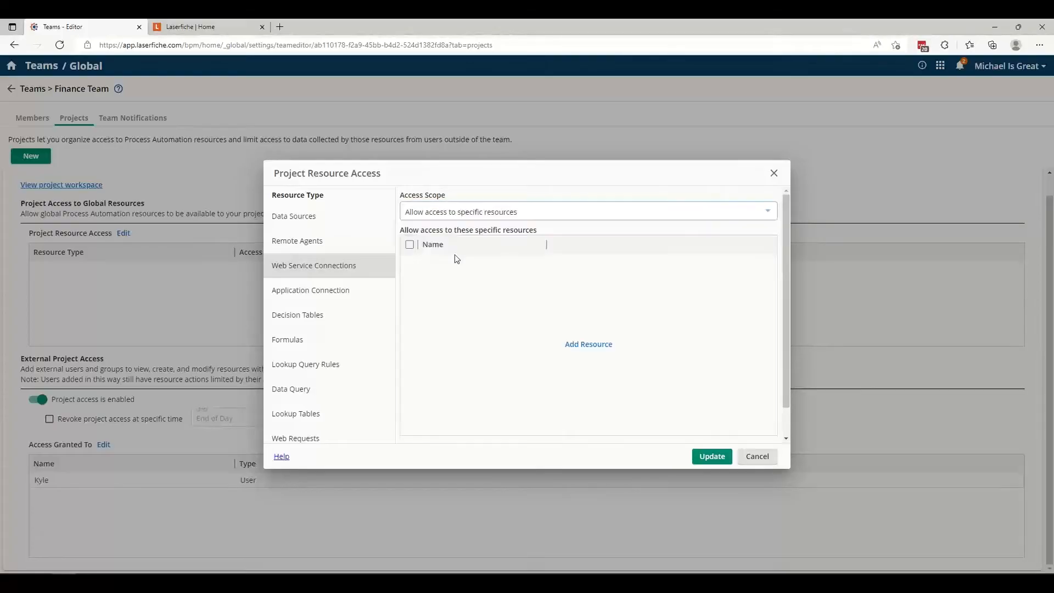
# Add CDI Forms Payment Gateway to the specific Web Service Connections the AP project can access, and update the resource access.
pyautogui.click(587, 345)
pyautogui.click(553, 317)
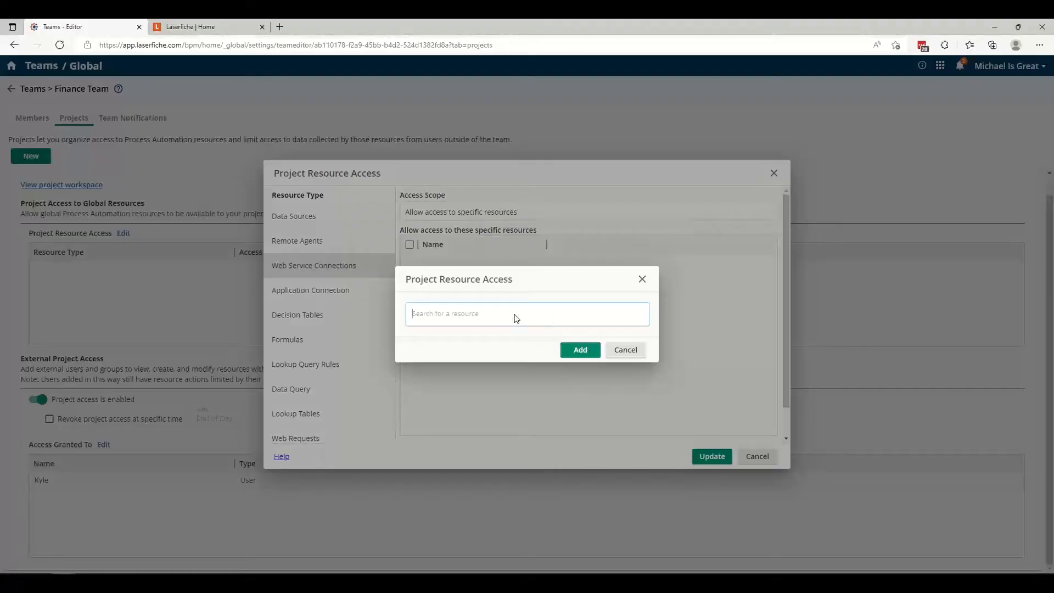
pyautogui.write('a')
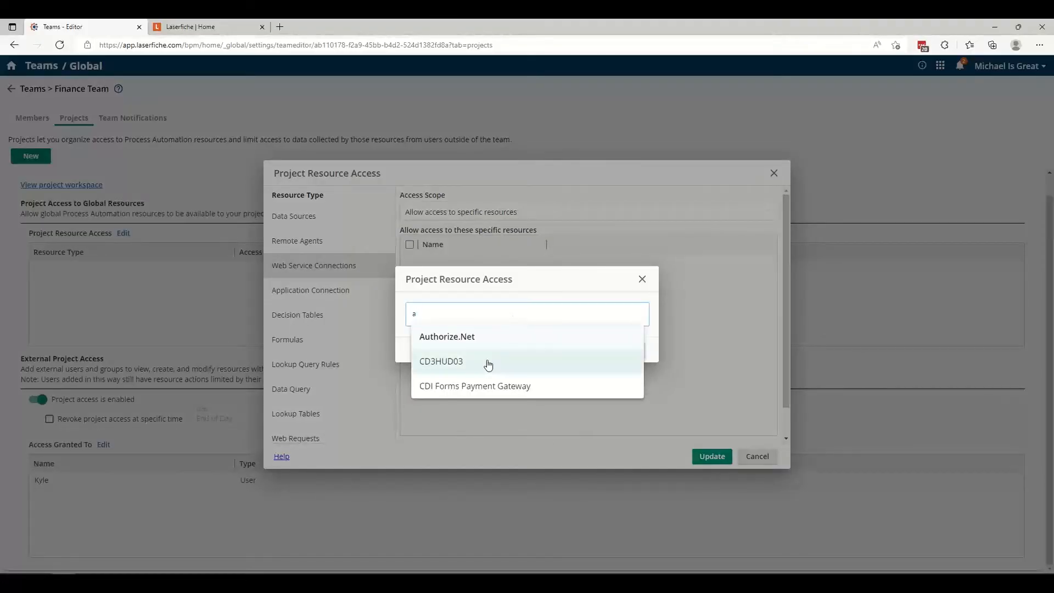
pyautogui.click(490, 390)
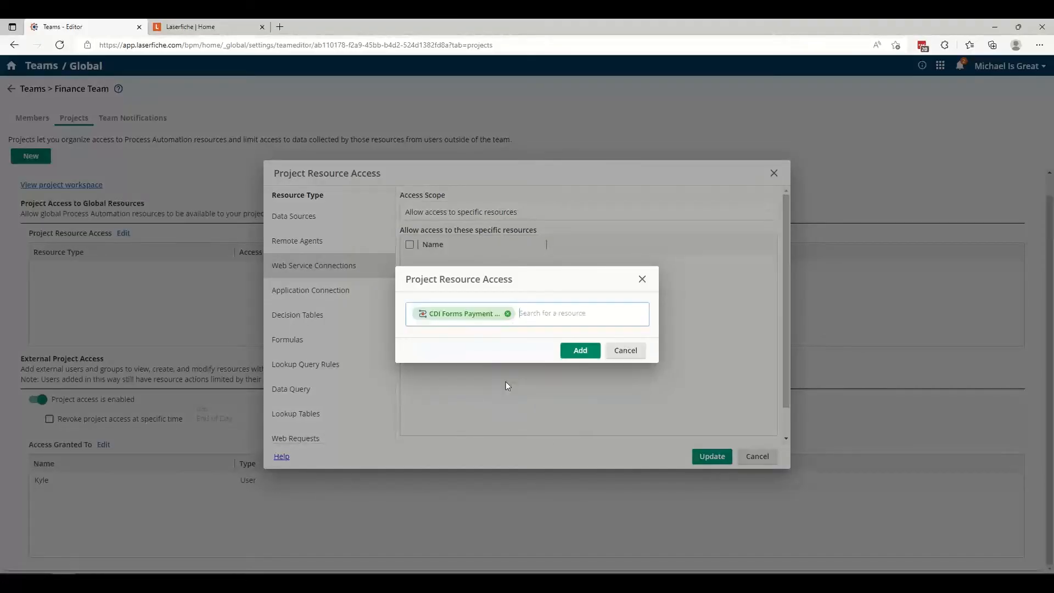
pyautogui.click(579, 351)
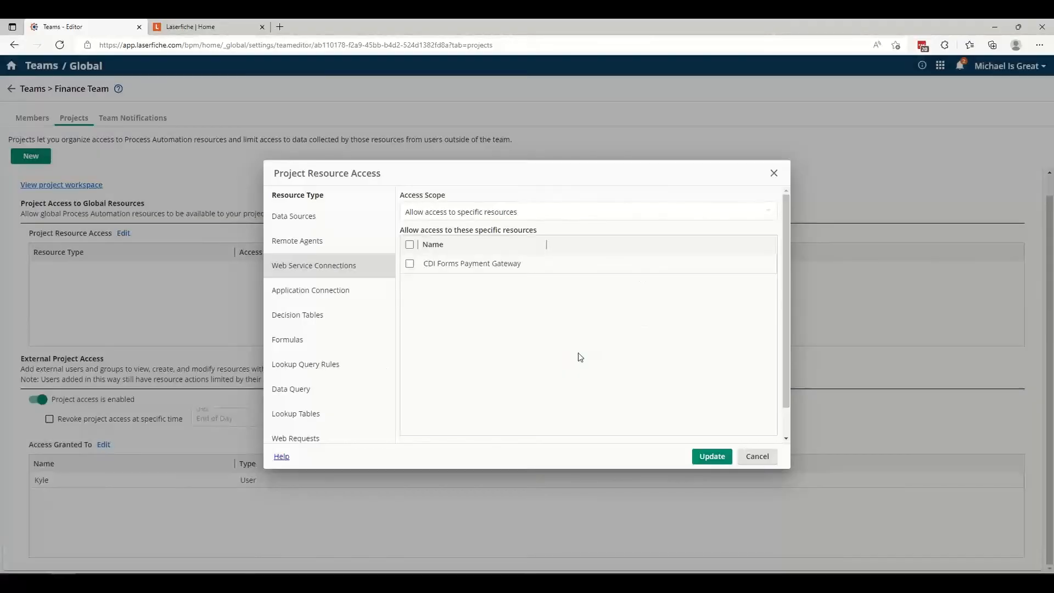
pyautogui.click(409, 264)
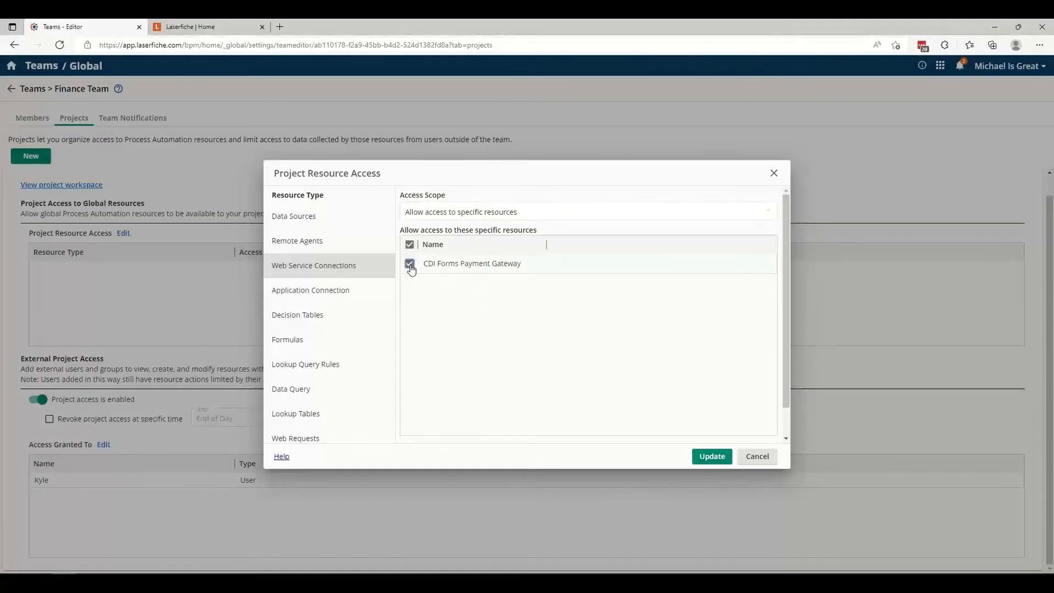
pyautogui.click(712, 456)
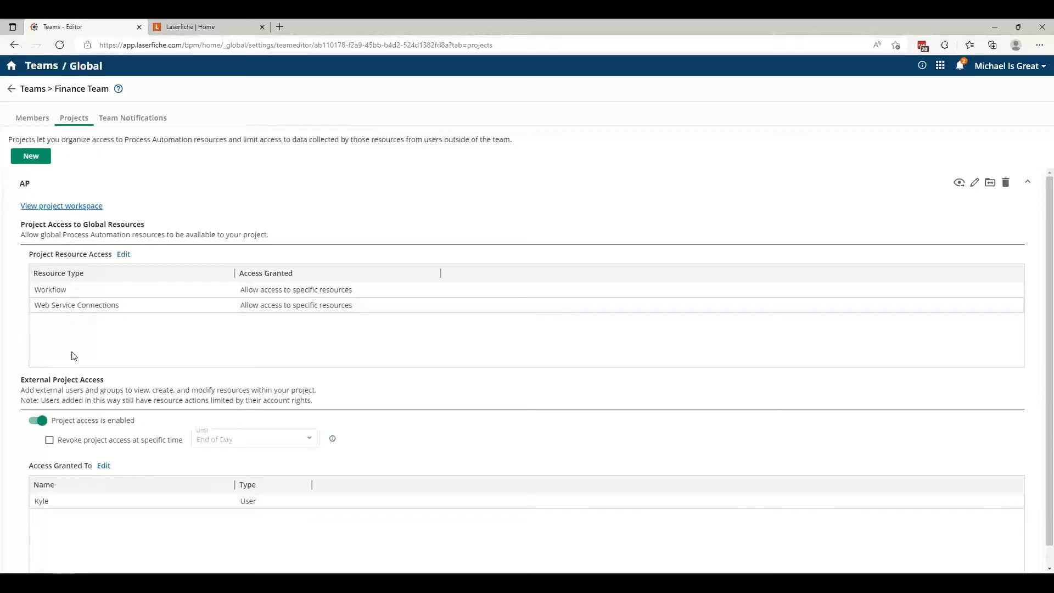
# Grant SupportUser external access to the AP project and update the external access settings.
pyautogui.scroll(-1, 74, 356)
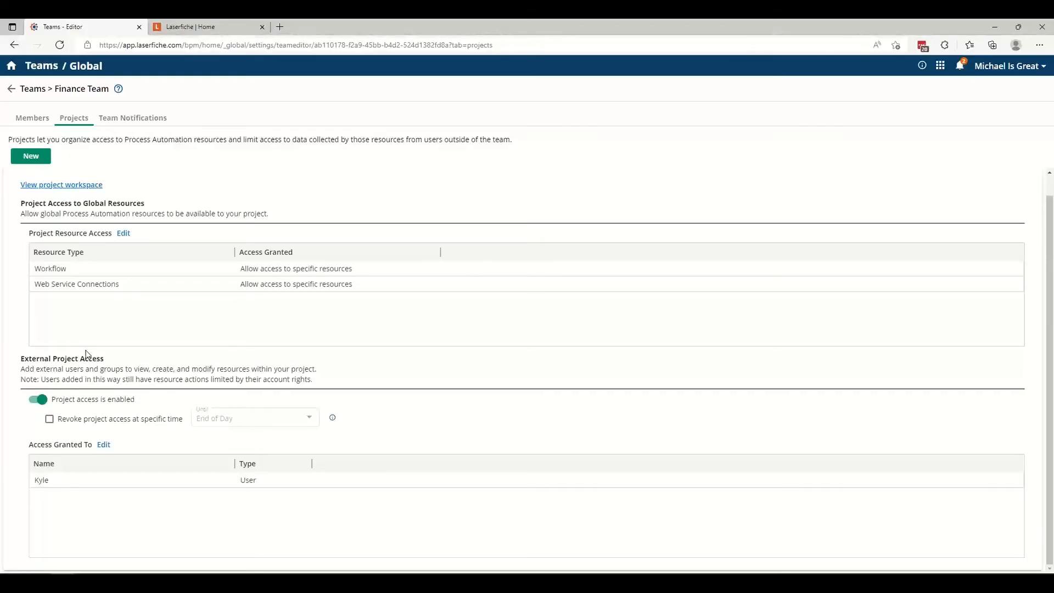
pyautogui.click(103, 444)
pyautogui.click(104, 446)
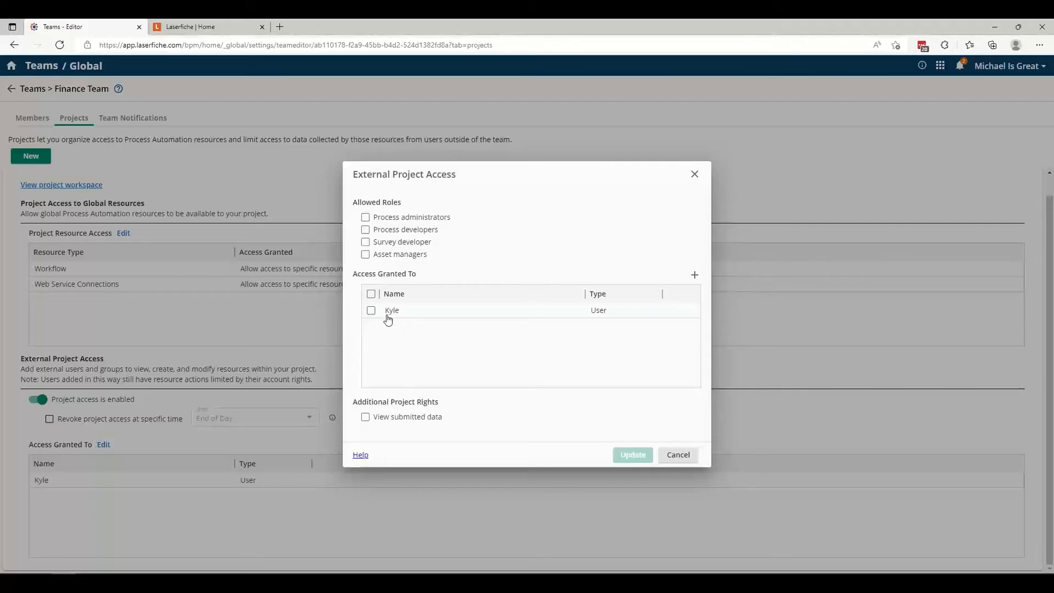
pyautogui.click(695, 275)
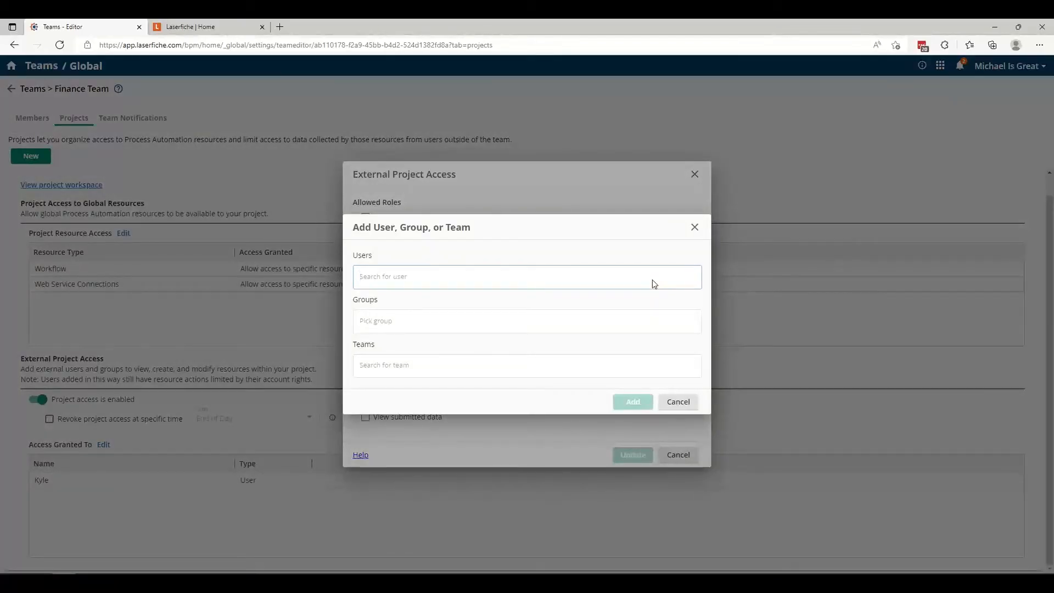
pyautogui.write('sup')
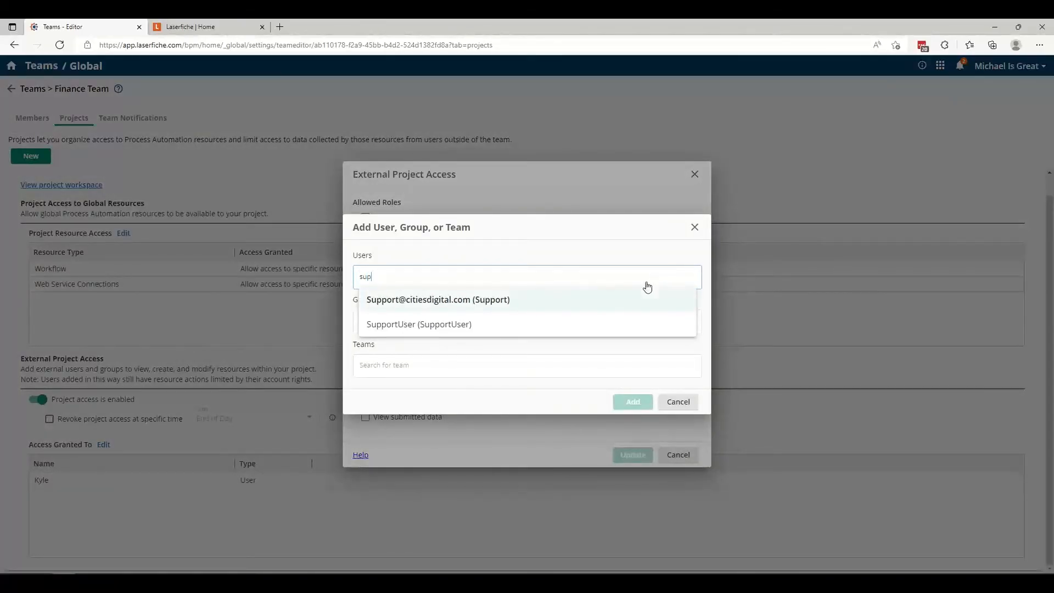
pyautogui.click(454, 329)
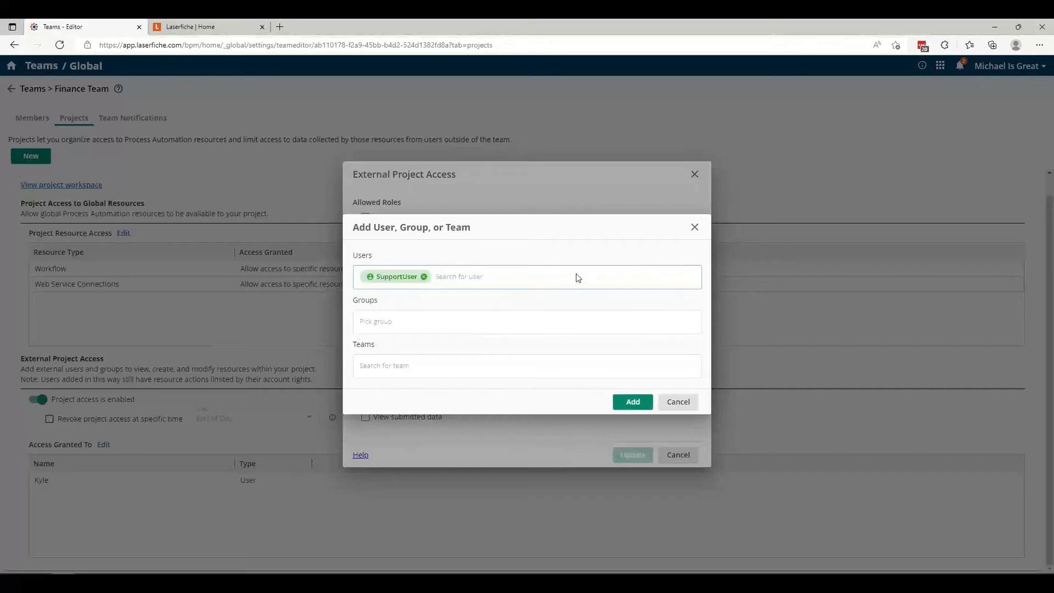
pyautogui.click(623, 407)
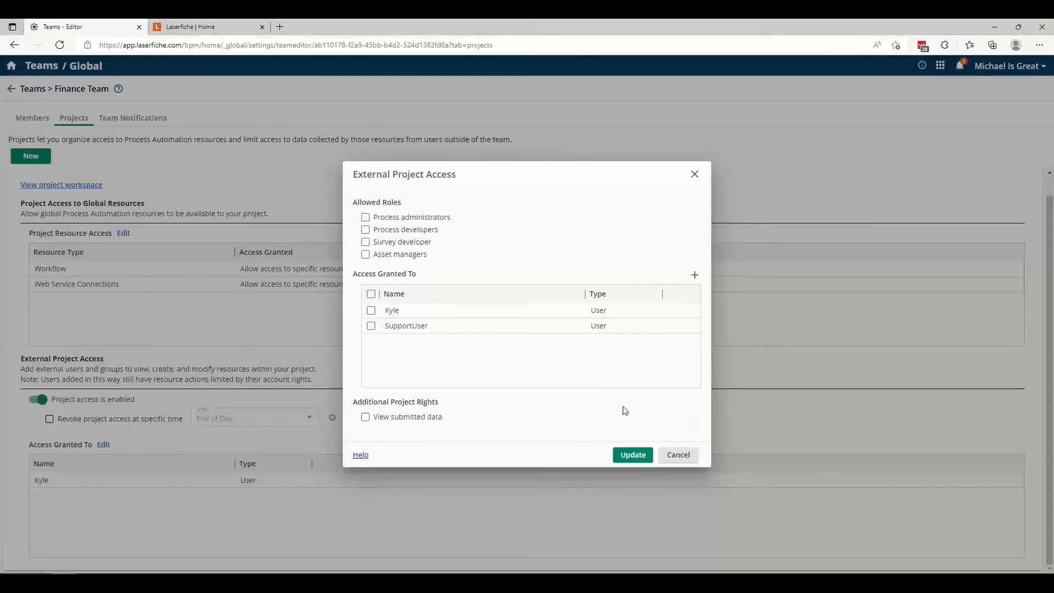
pyautogui.click(451, 327)
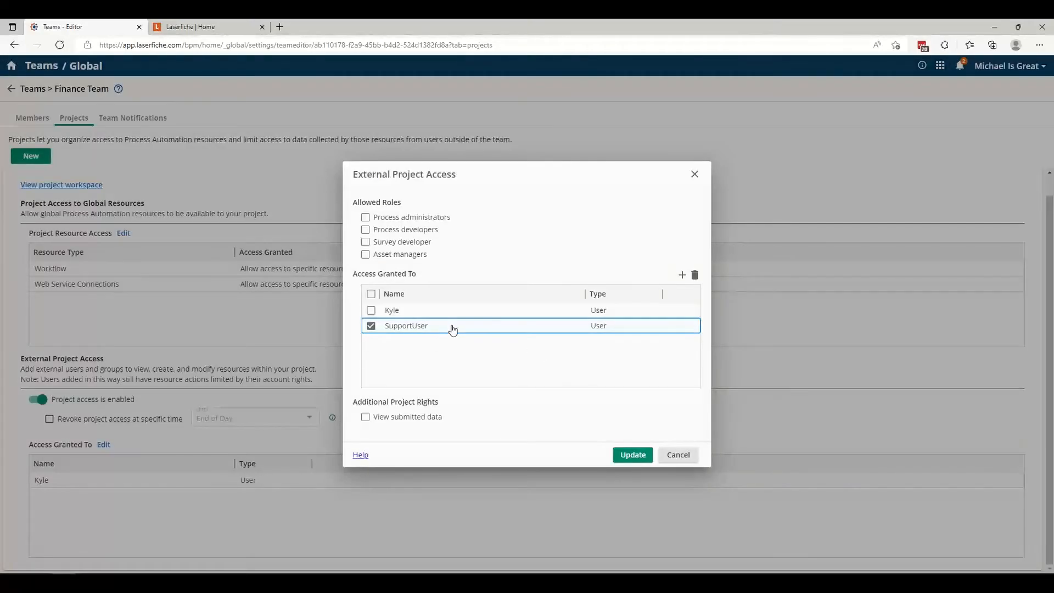
pyautogui.click(633, 456)
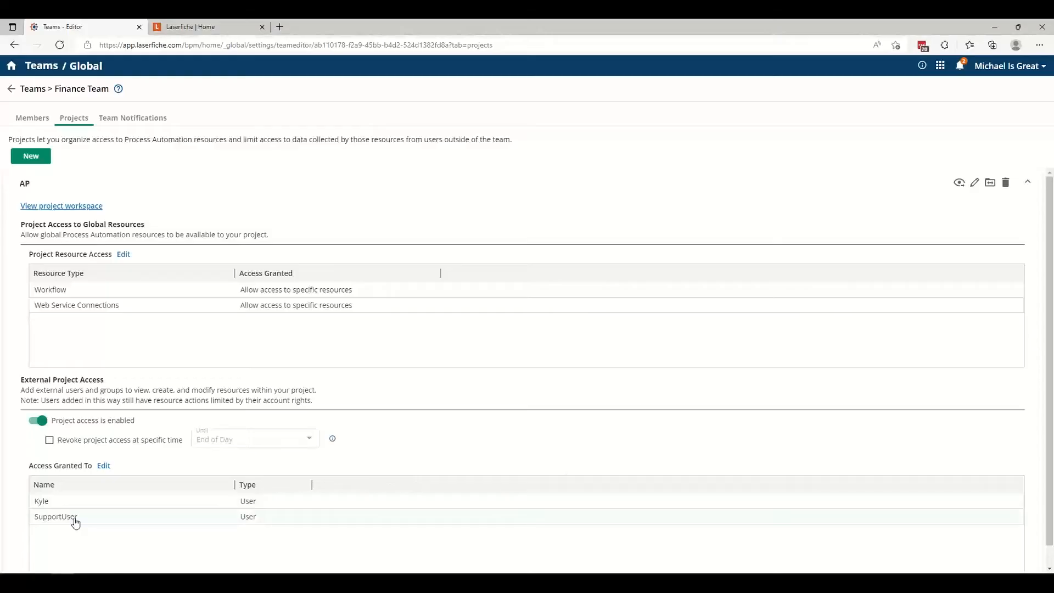
# Disable the AP project's external access and enable it again.
pyautogui.scroll(-1, 75, 522)
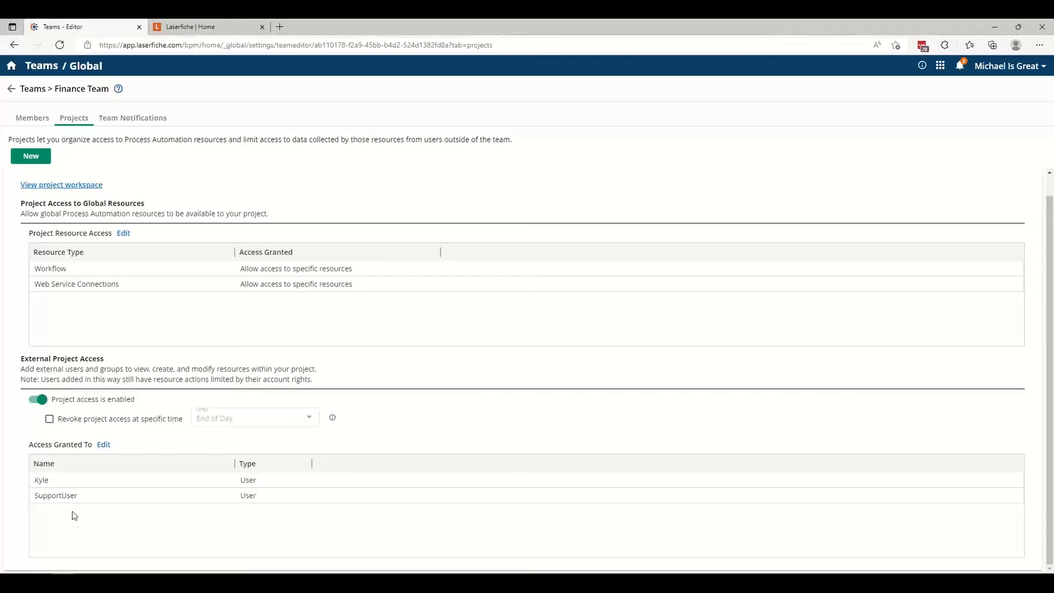
pyautogui.click(41, 400)
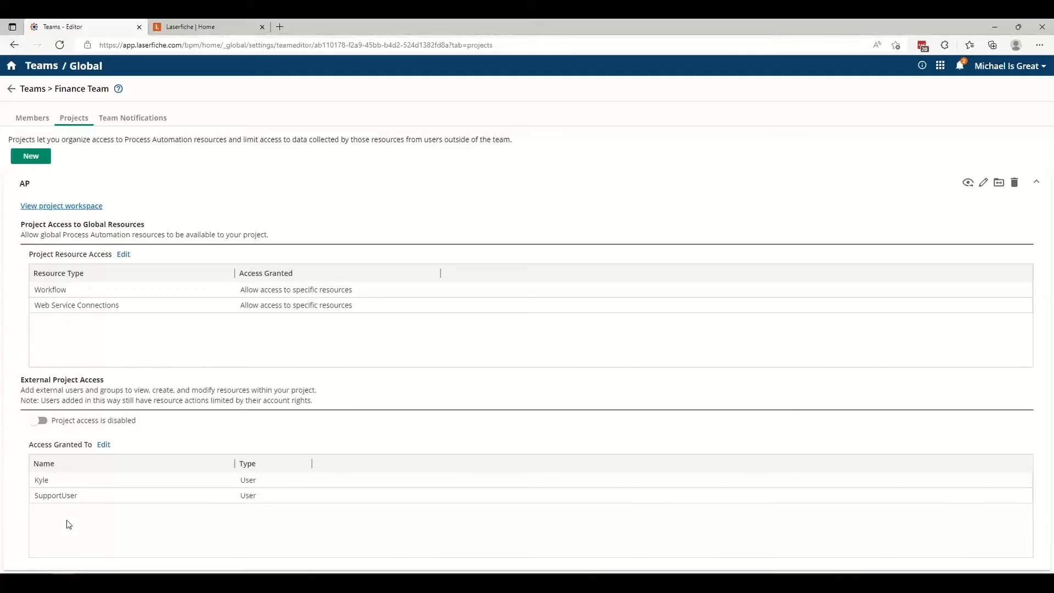
pyautogui.click(40, 422)
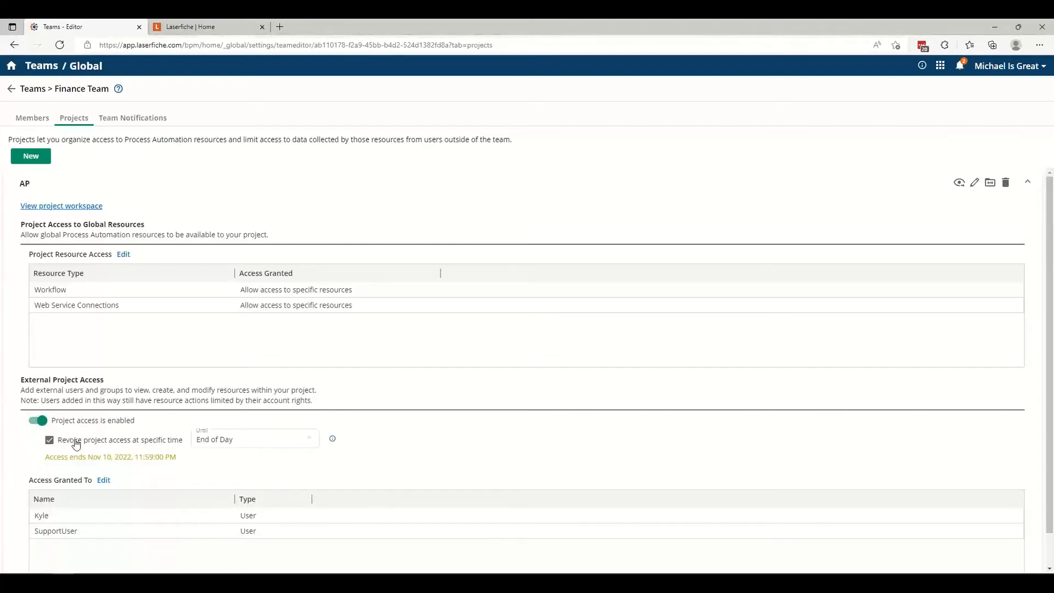
# Revoke the AP project's external access at a custom time of 11/30/2022 05:00 PM.
pyautogui.click(294, 446)
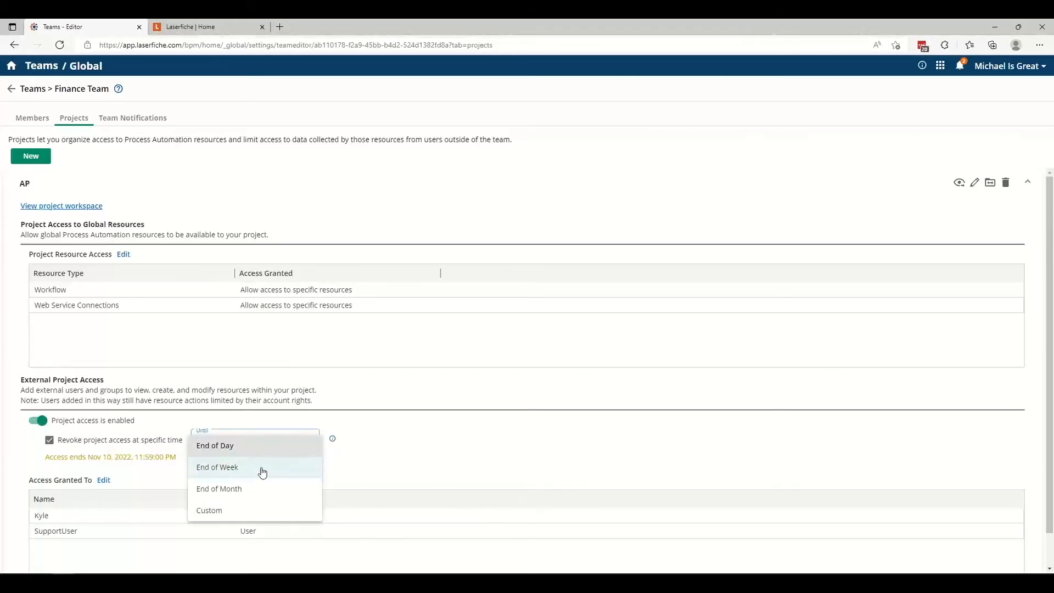
pyautogui.click(258, 515)
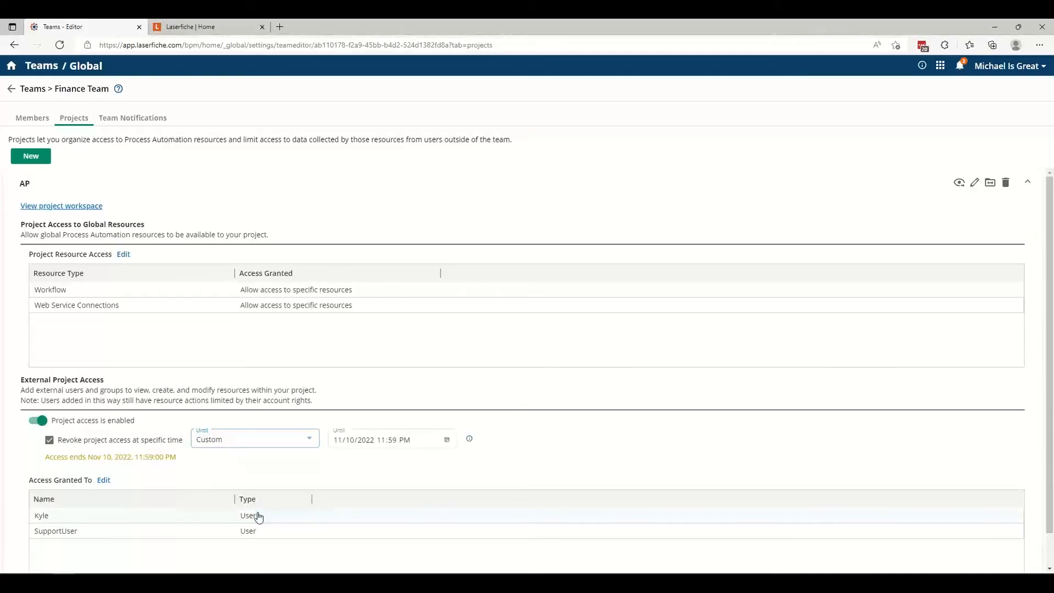
pyautogui.click(447, 440)
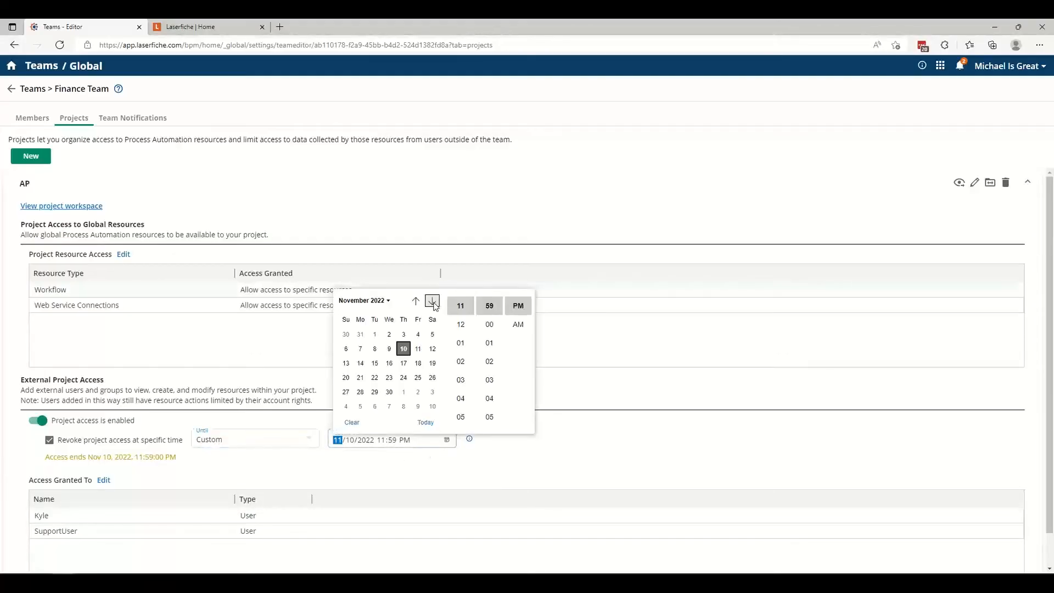
pyautogui.click(389, 393)
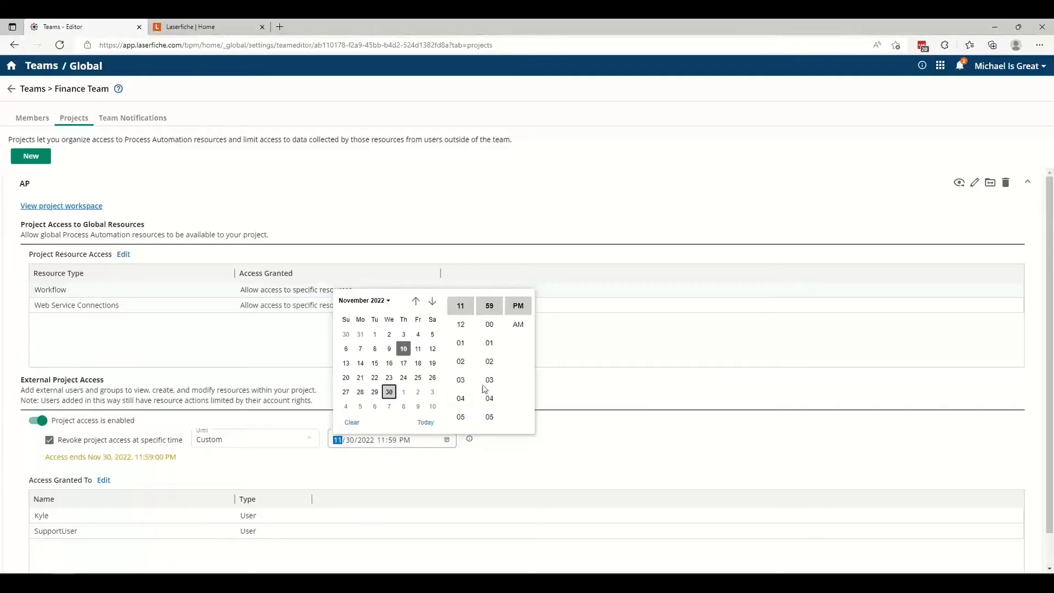
pyautogui.click(460, 416)
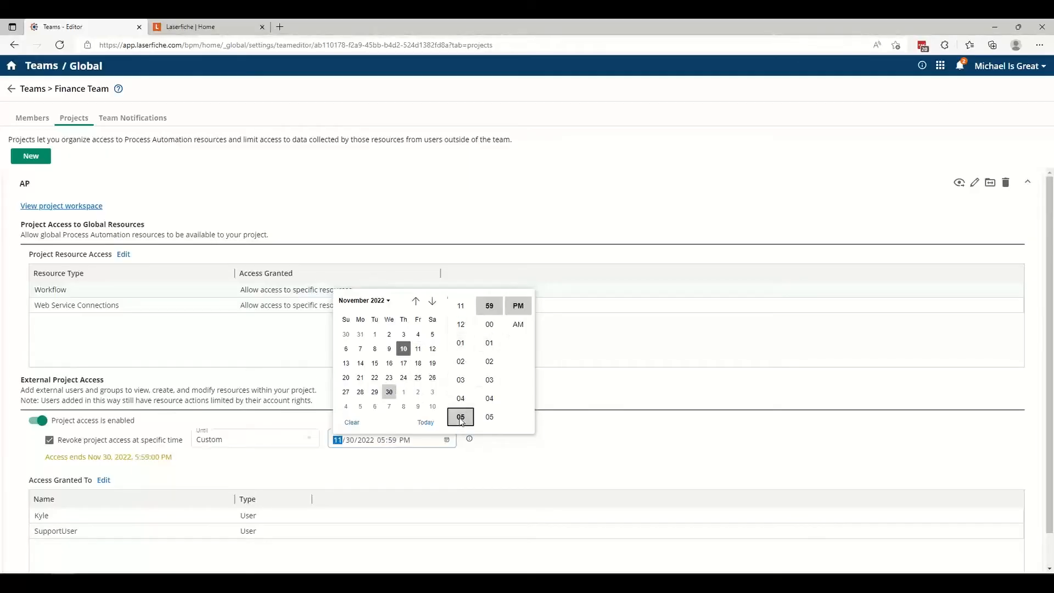
pyautogui.click(490, 325)
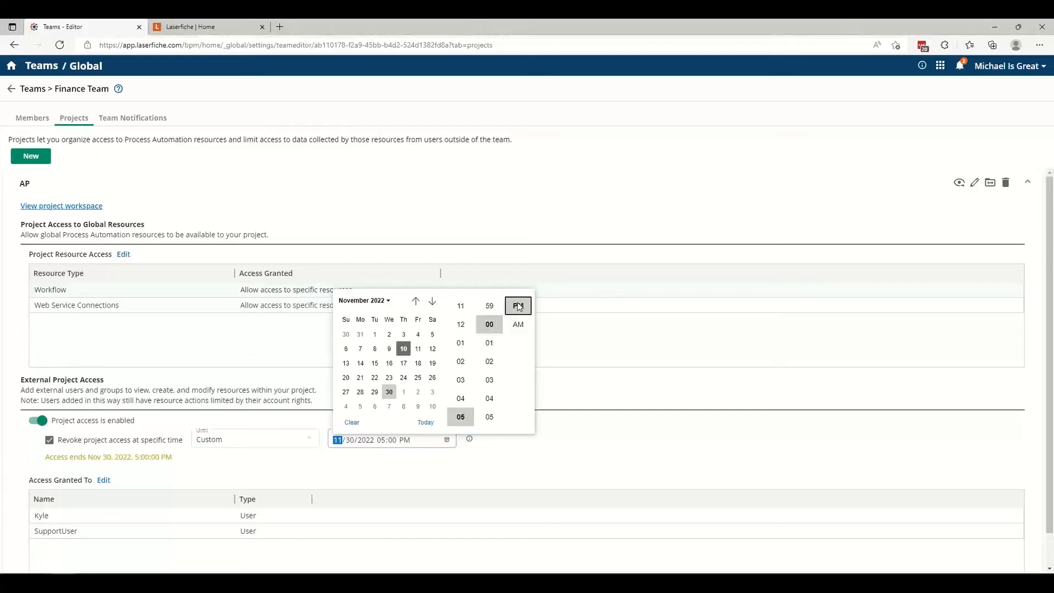
pyautogui.click(566, 453)
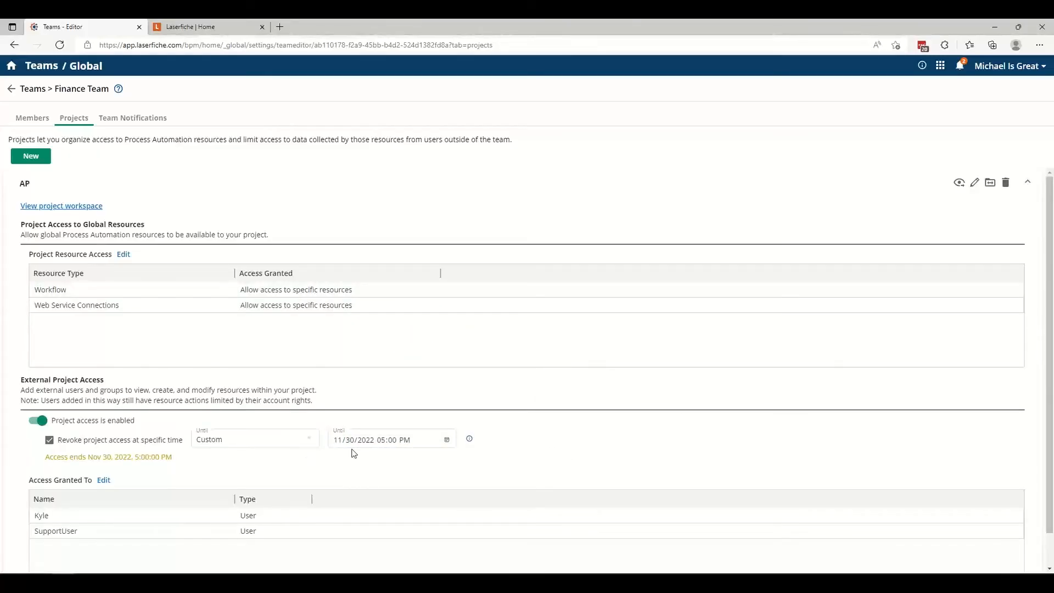
pyautogui.scroll(-1, 354, 453)
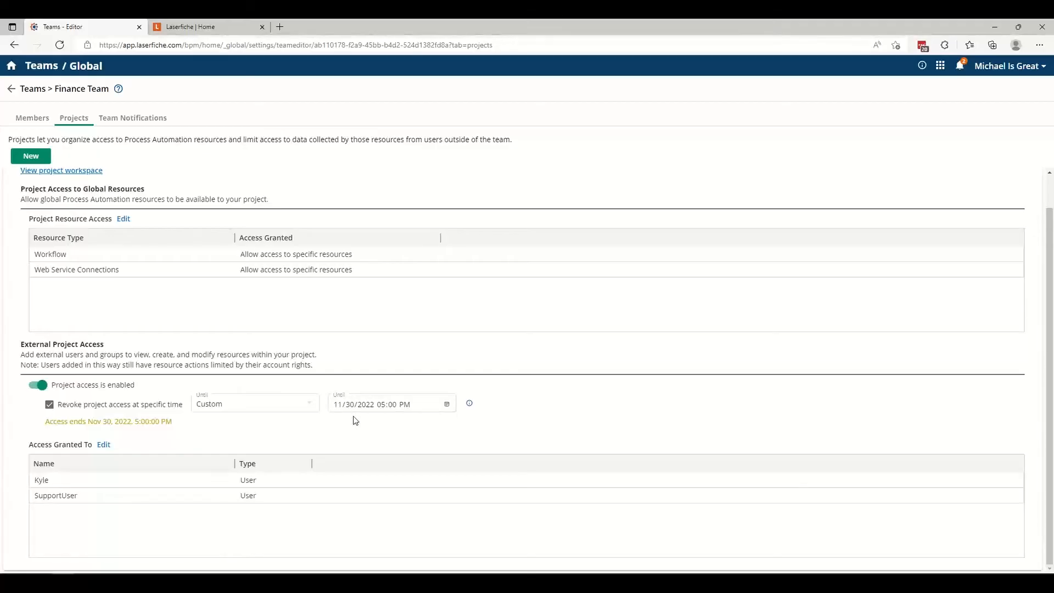
pyautogui.click(238, 407)
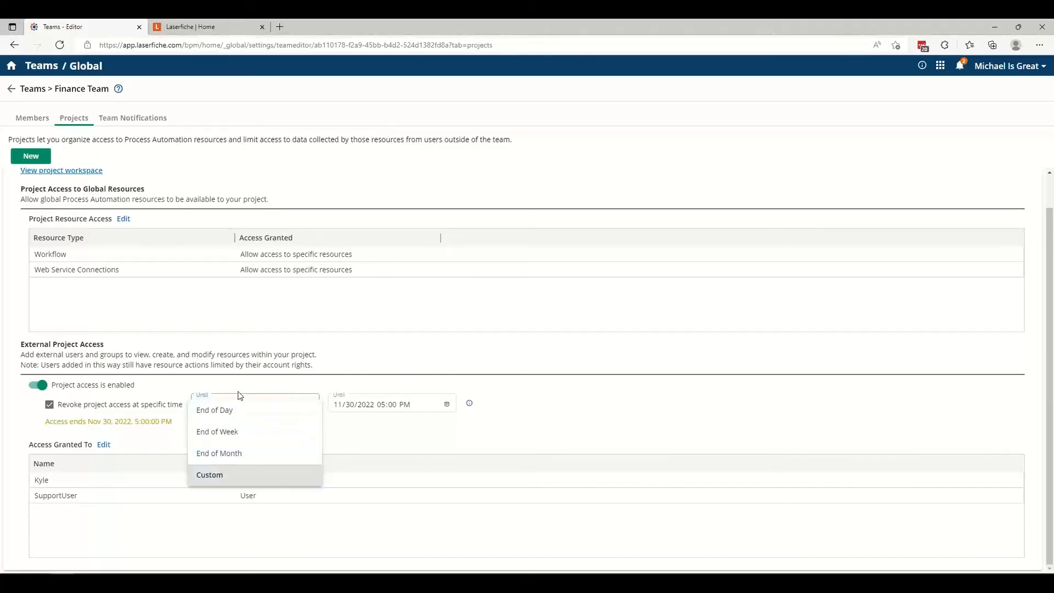
pyautogui.click(714, 422)
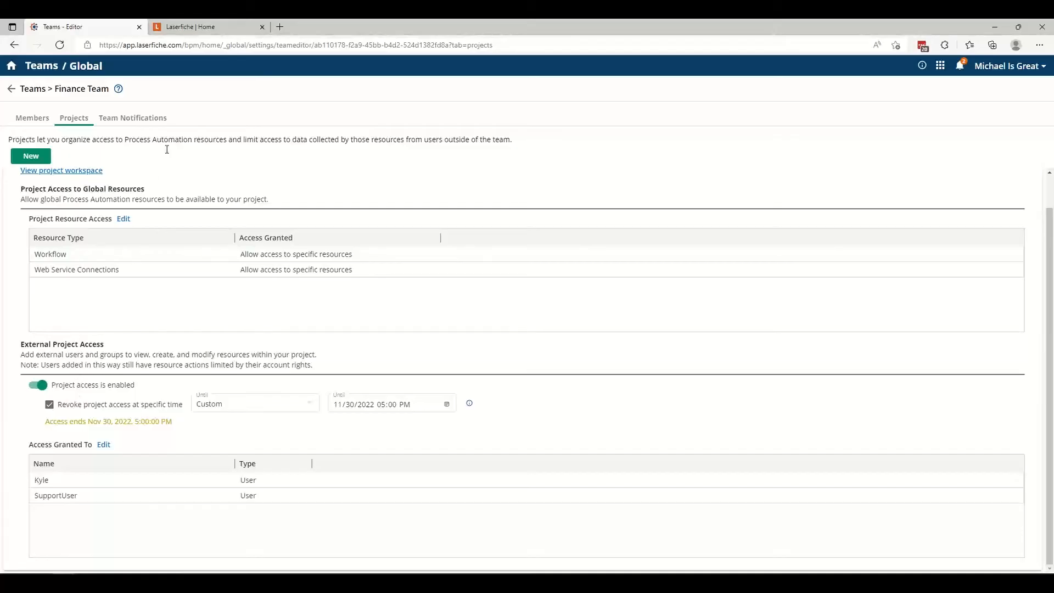
# In the Finance Team's personal notifications, enable web notification and Individual Emails for changed task assignments.
pyautogui.click(155, 124)
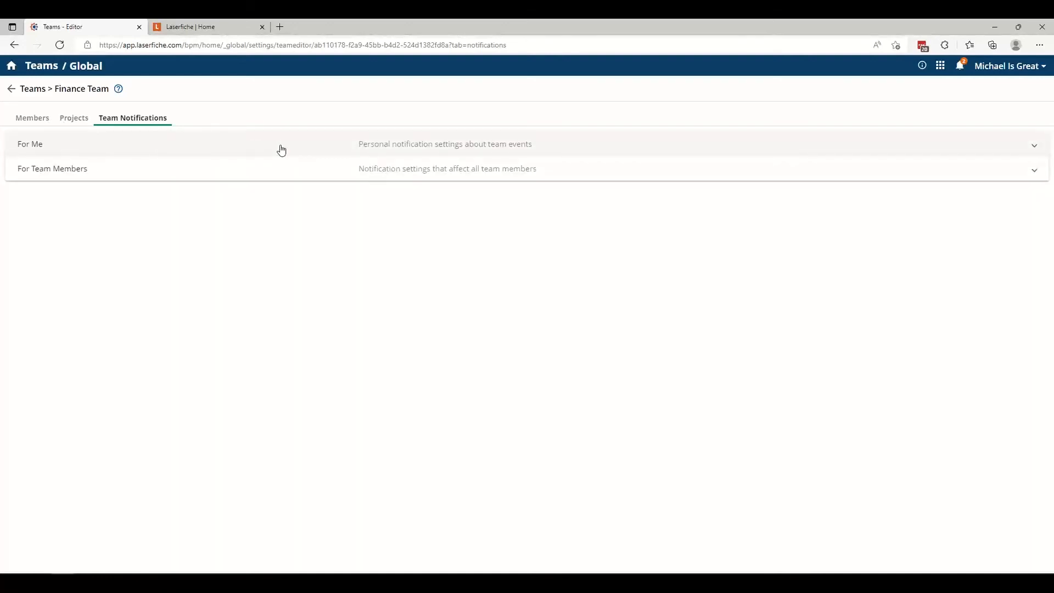
pyautogui.click(281, 150)
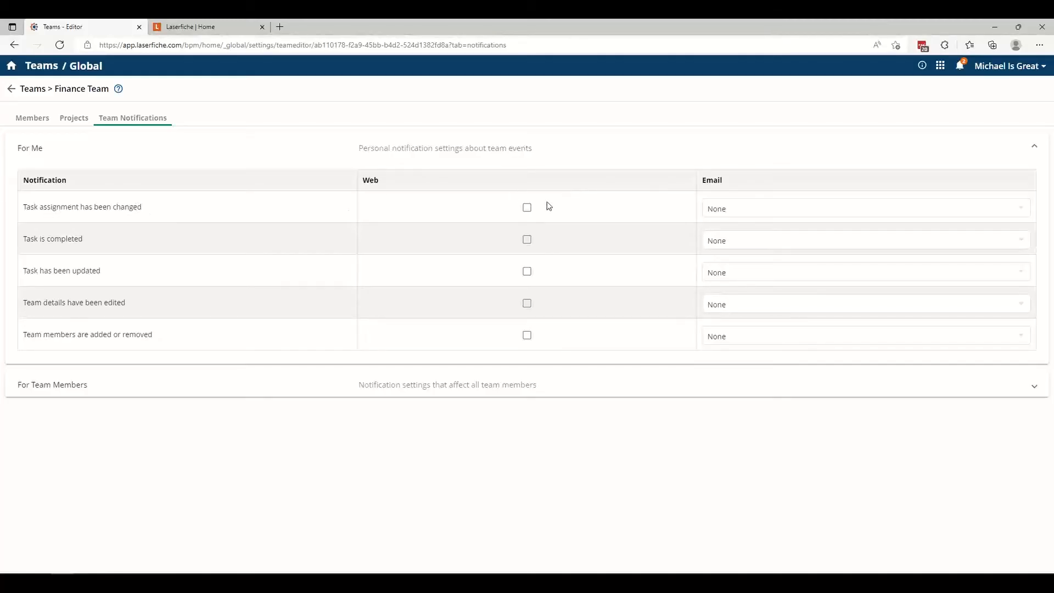
pyautogui.click(527, 209)
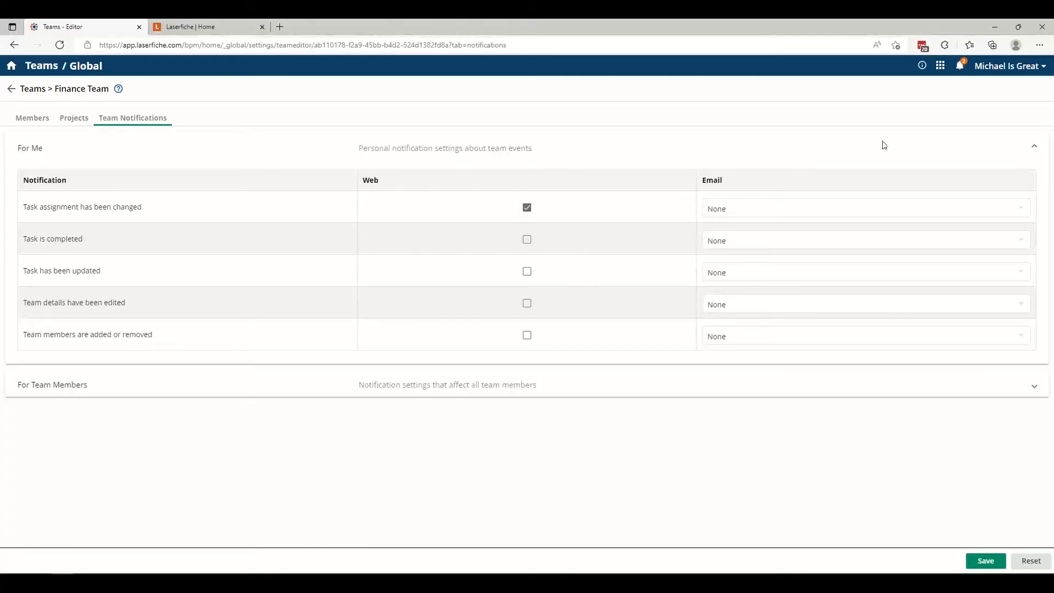
pyautogui.click(730, 215)
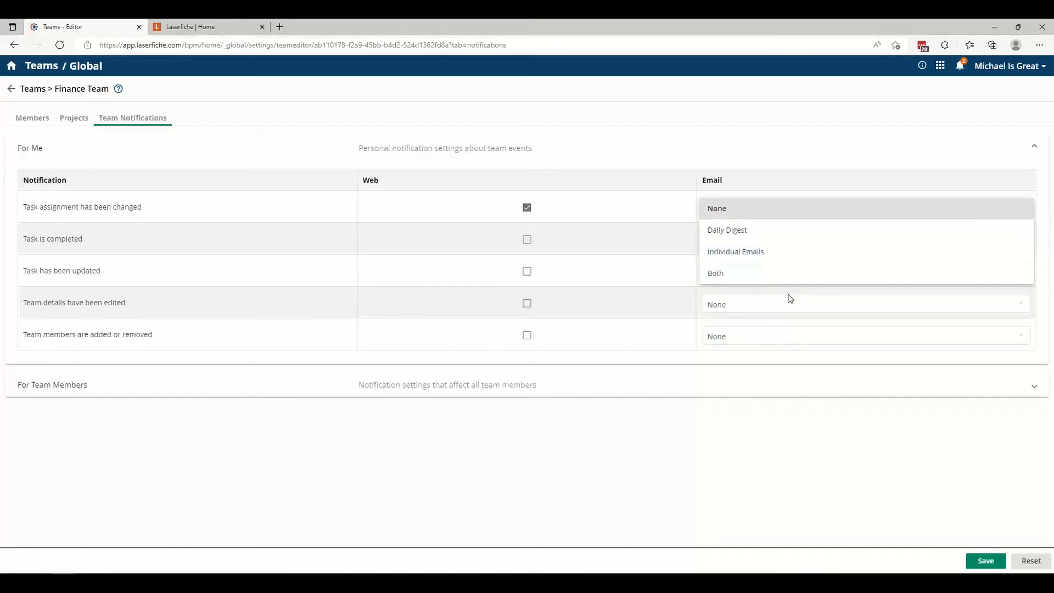
pyautogui.click(789, 258)
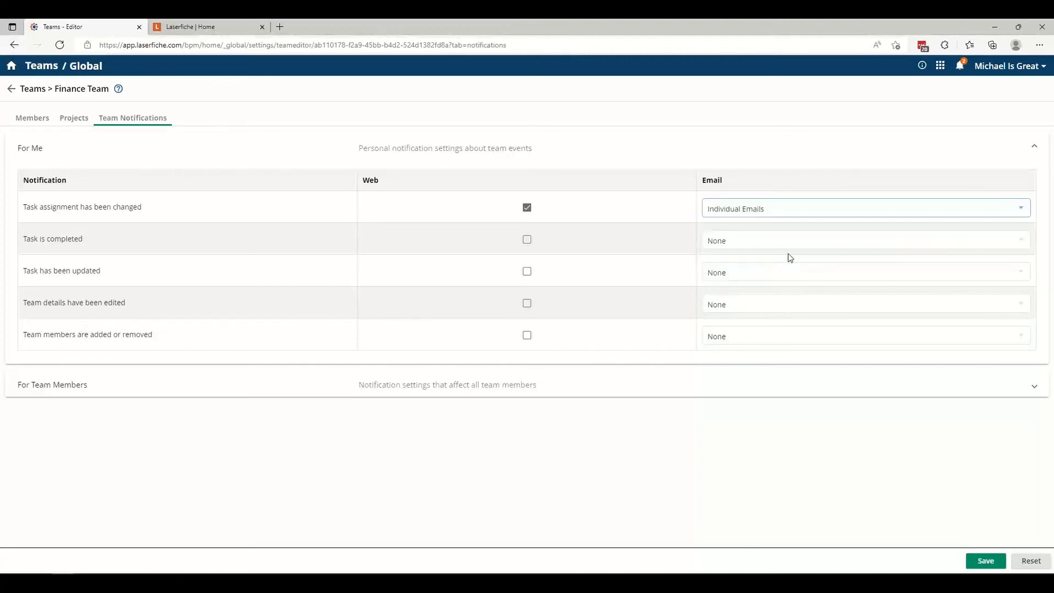
# Set the team members' email notifications to Daily Digest for changed task assignments and completed tasks, and save the notification settings.
pyautogui.click(439, 391)
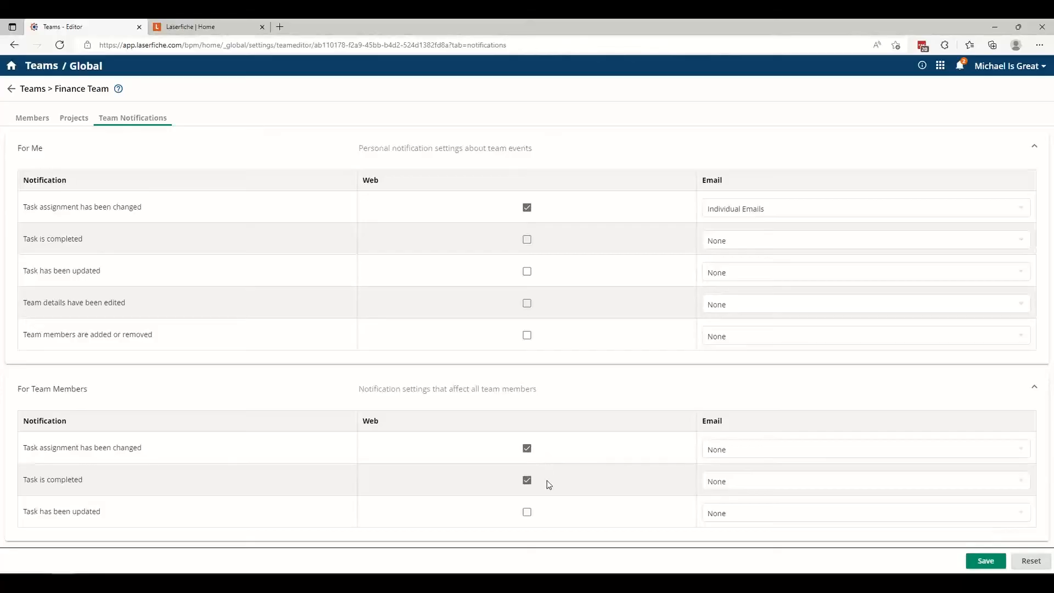
pyautogui.click(781, 464)
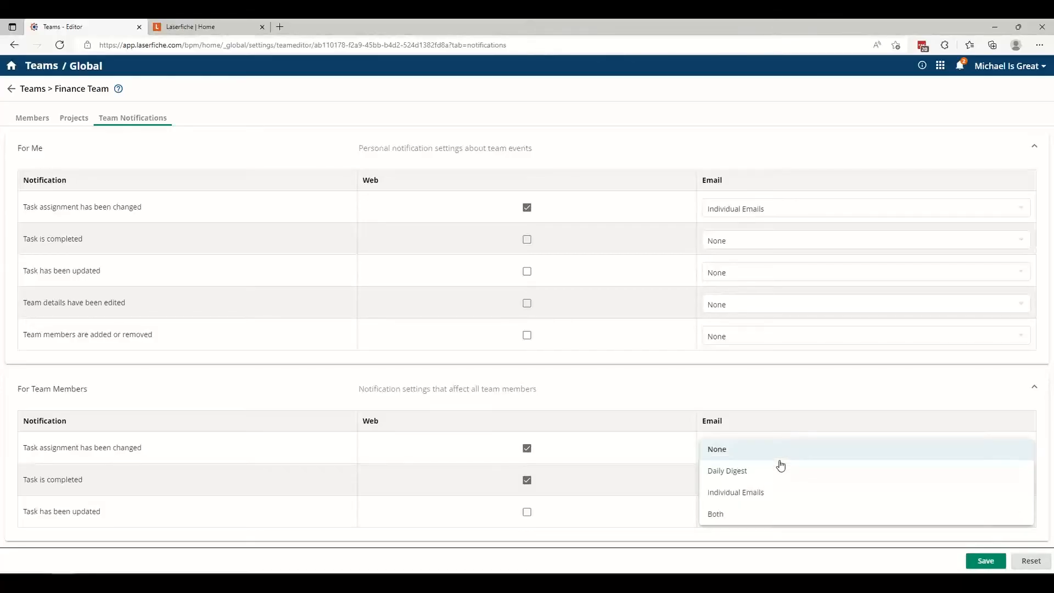
pyautogui.click(781, 473)
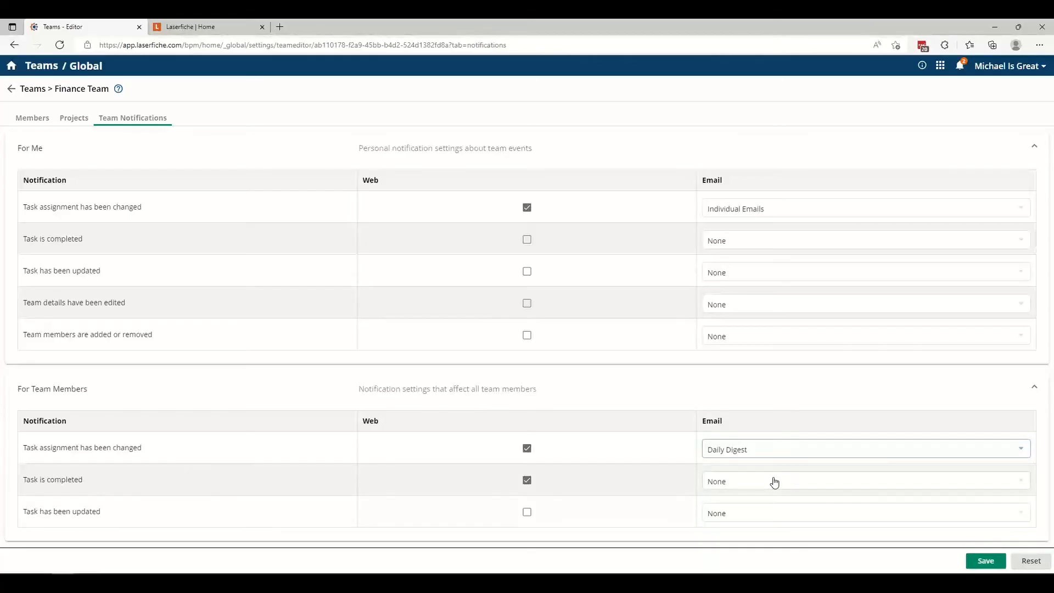
pyautogui.click(774, 482)
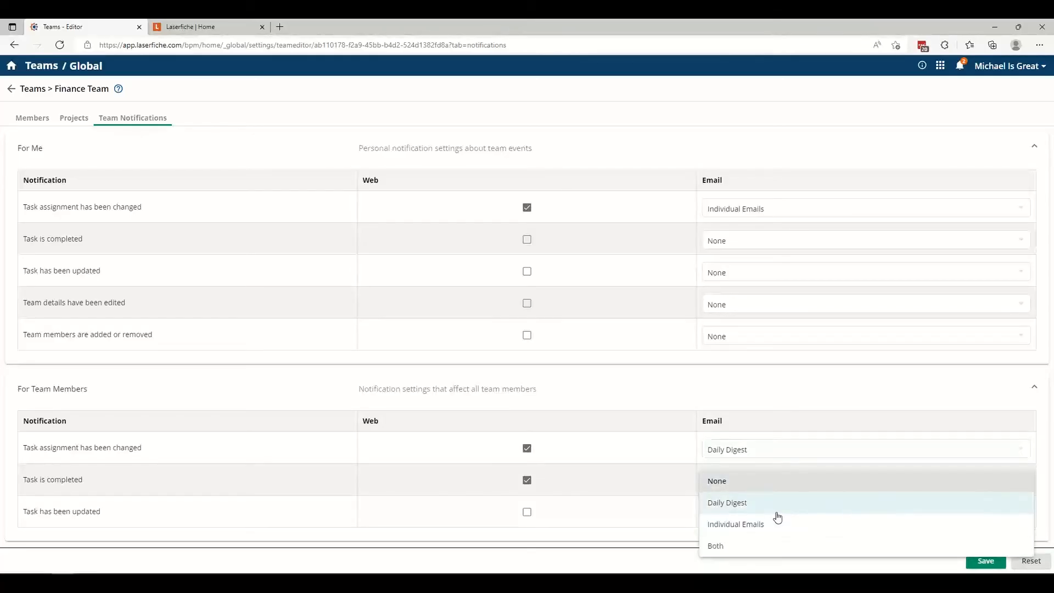
pyautogui.click(776, 504)
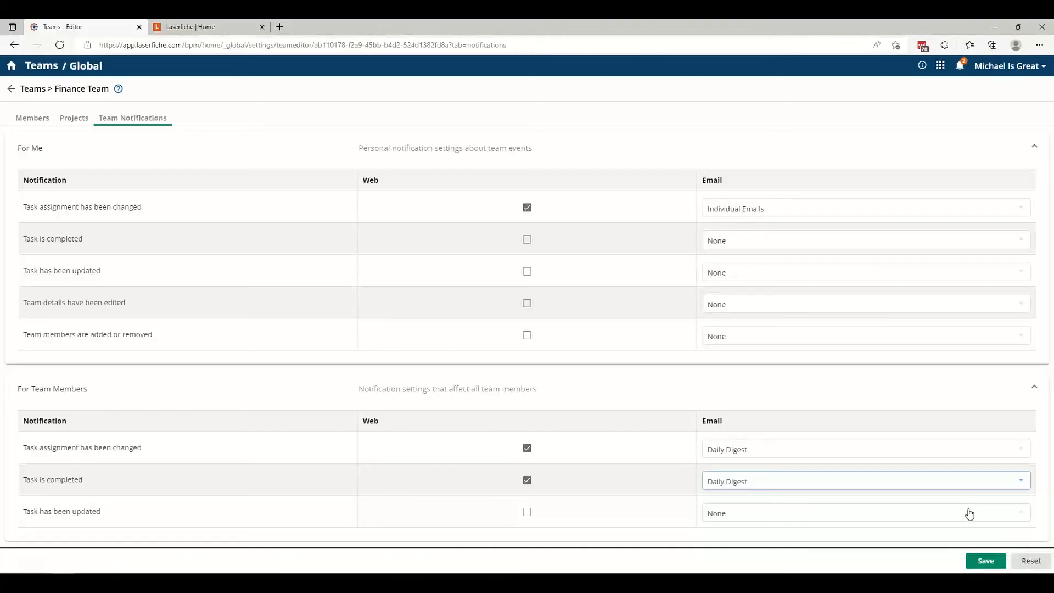
pyautogui.click(980, 561)
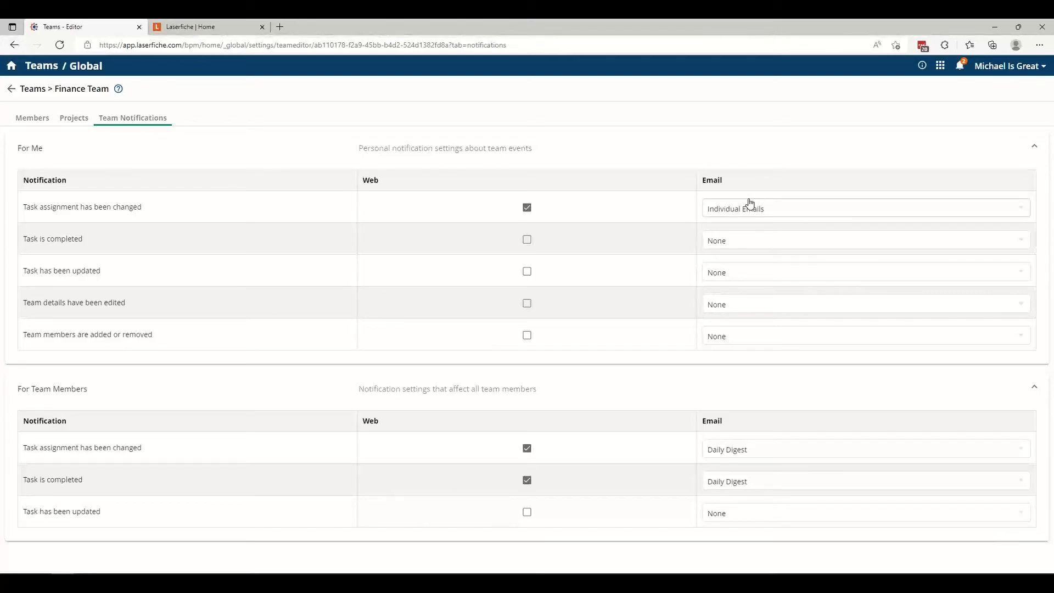
# Add the first user matching "mi" and the first matching "ch" to the Finance Team without any resource access roles.
pyautogui.click(28, 122)
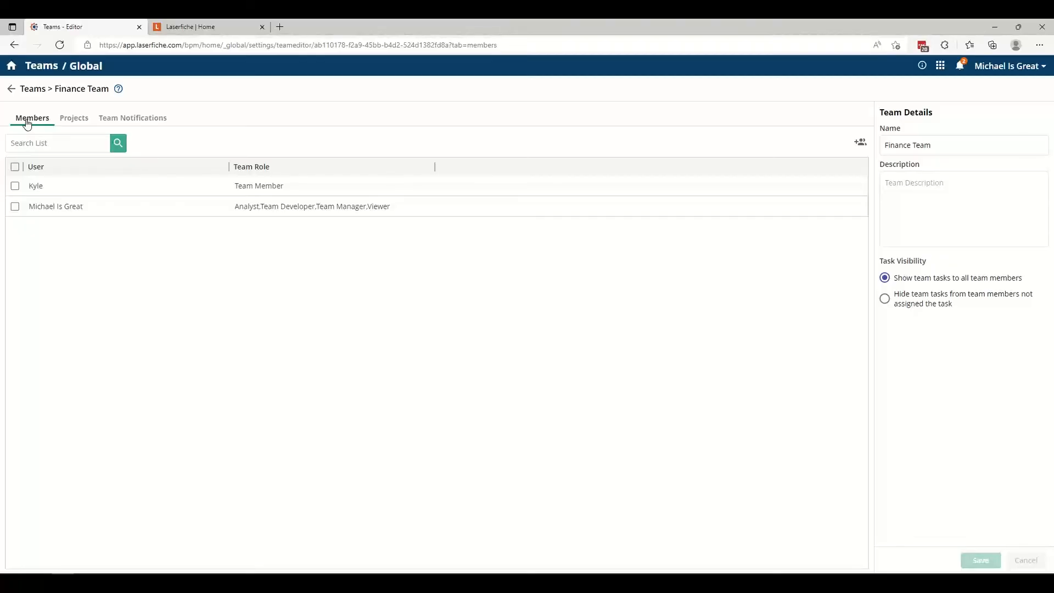
pyautogui.click(861, 144)
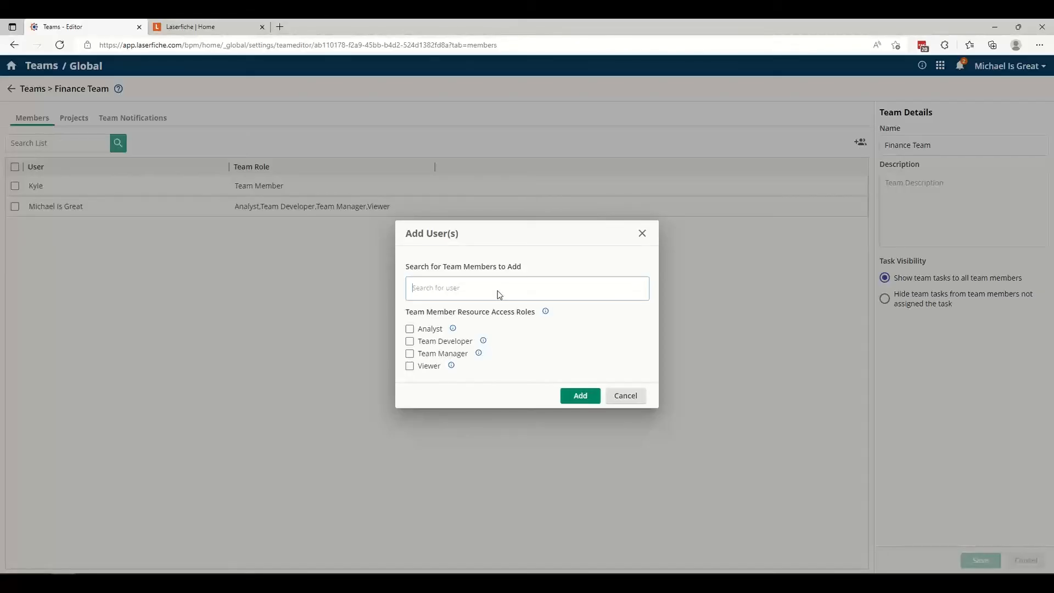
pyautogui.write('mi')
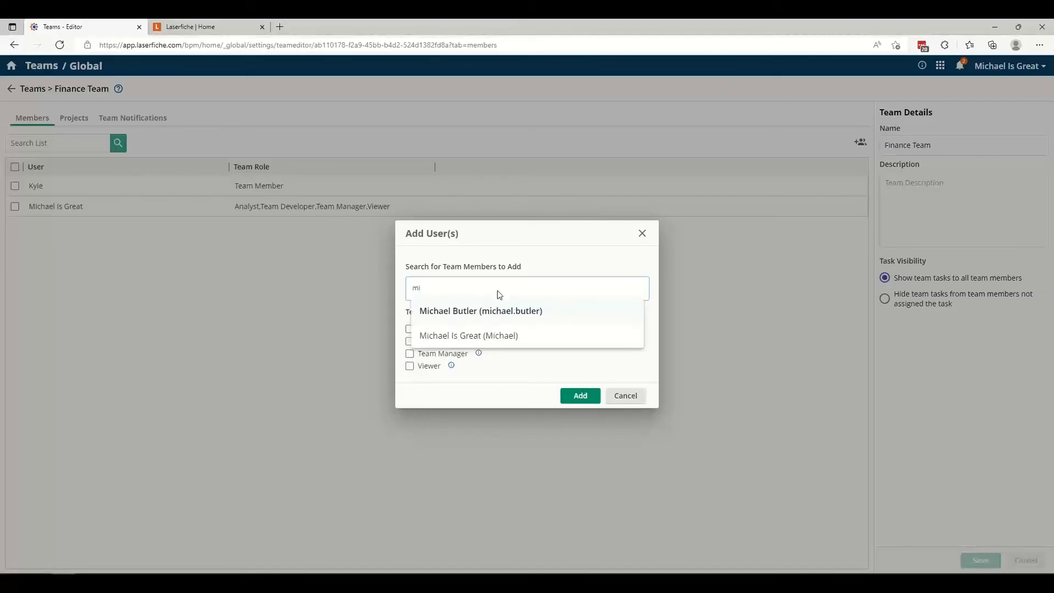
pyautogui.click(500, 311)
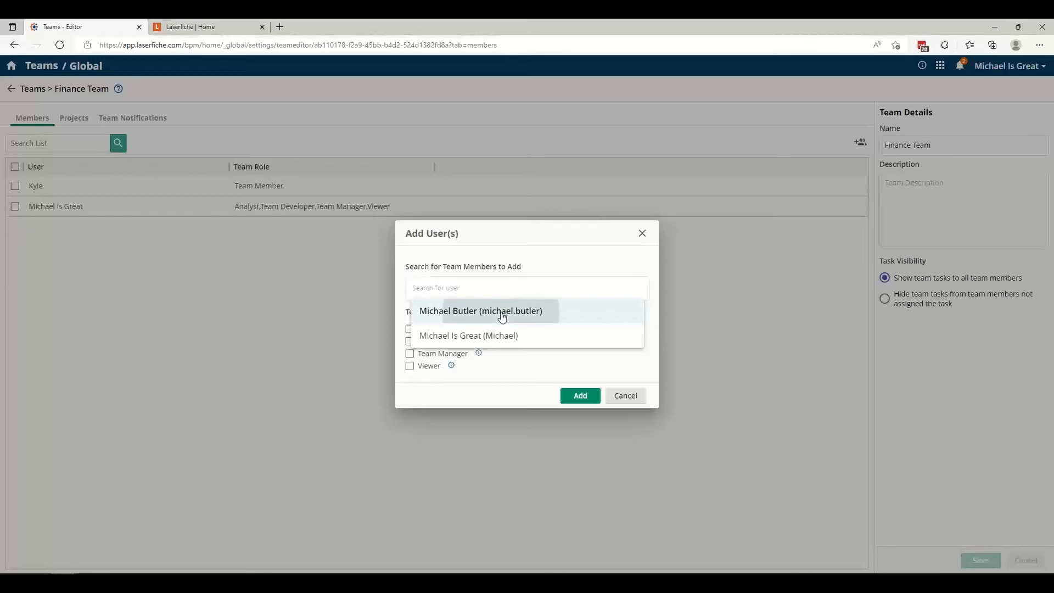
pyautogui.click(538, 292)
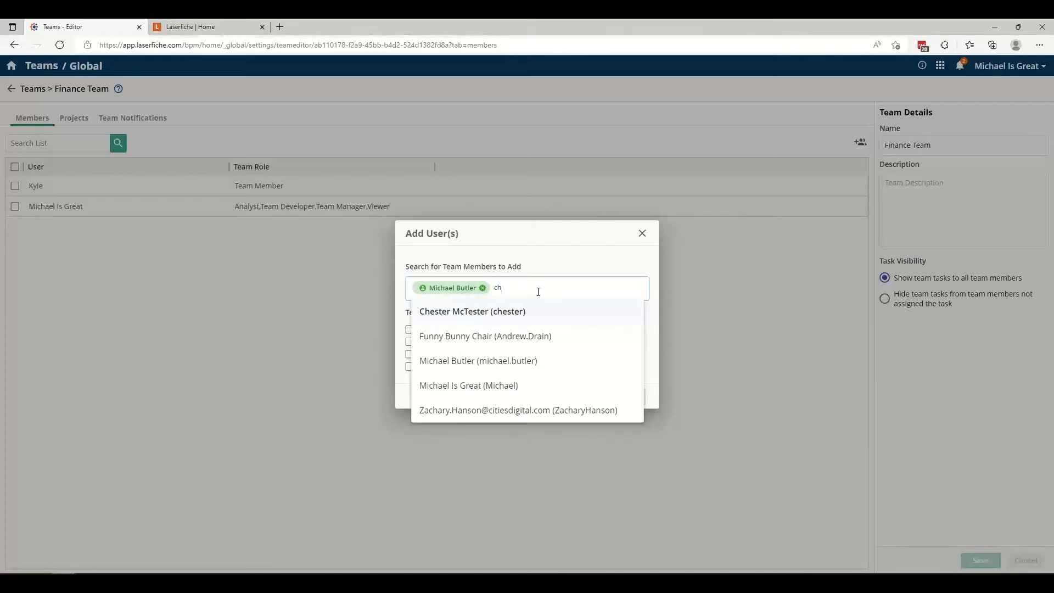
pyautogui.click(537, 309)
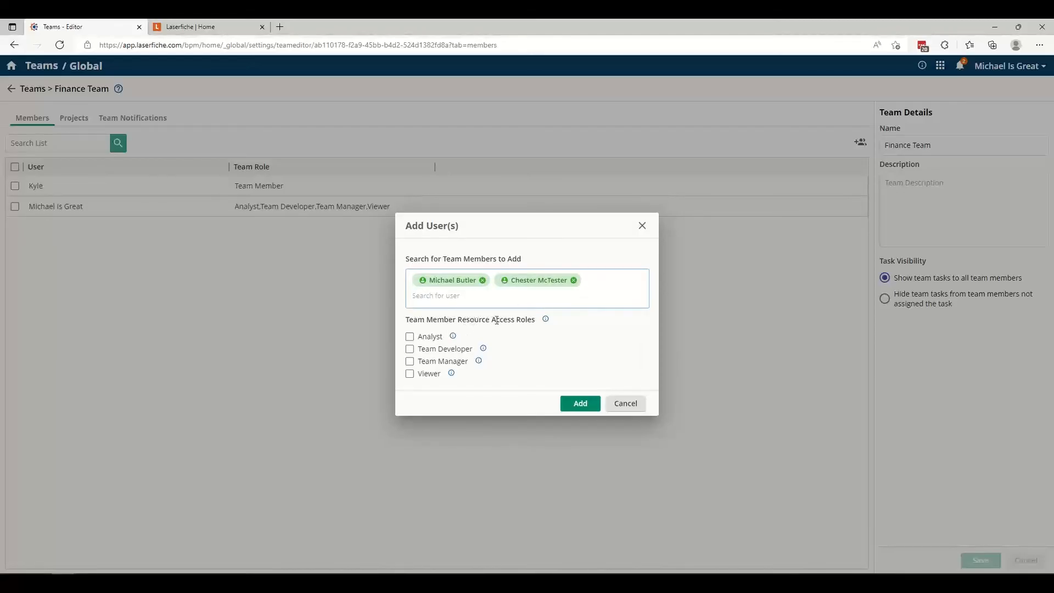
pyautogui.moveTo(547, 323)
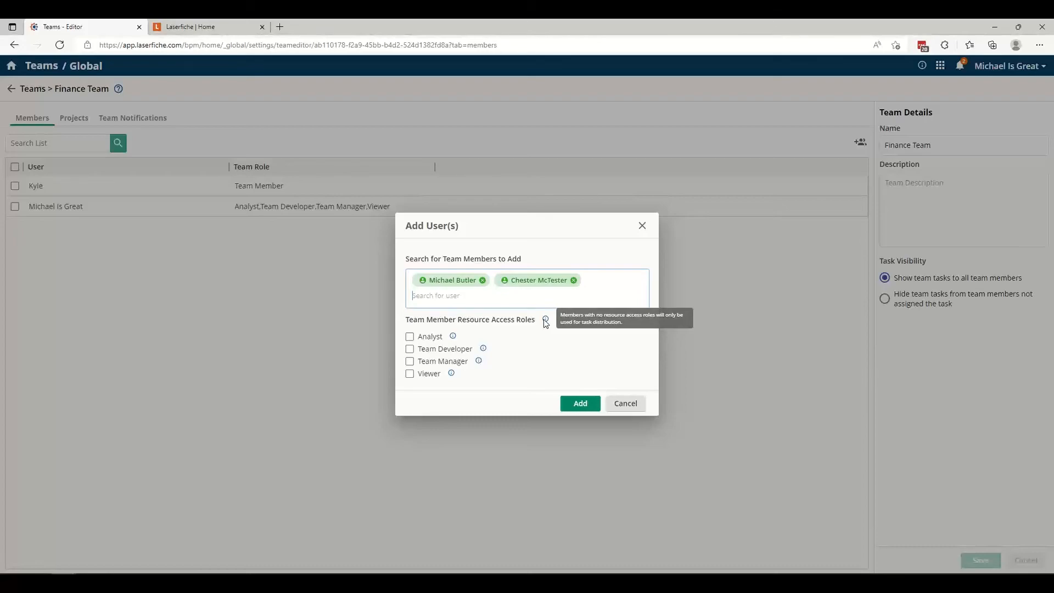
pyautogui.moveTo(457, 337)
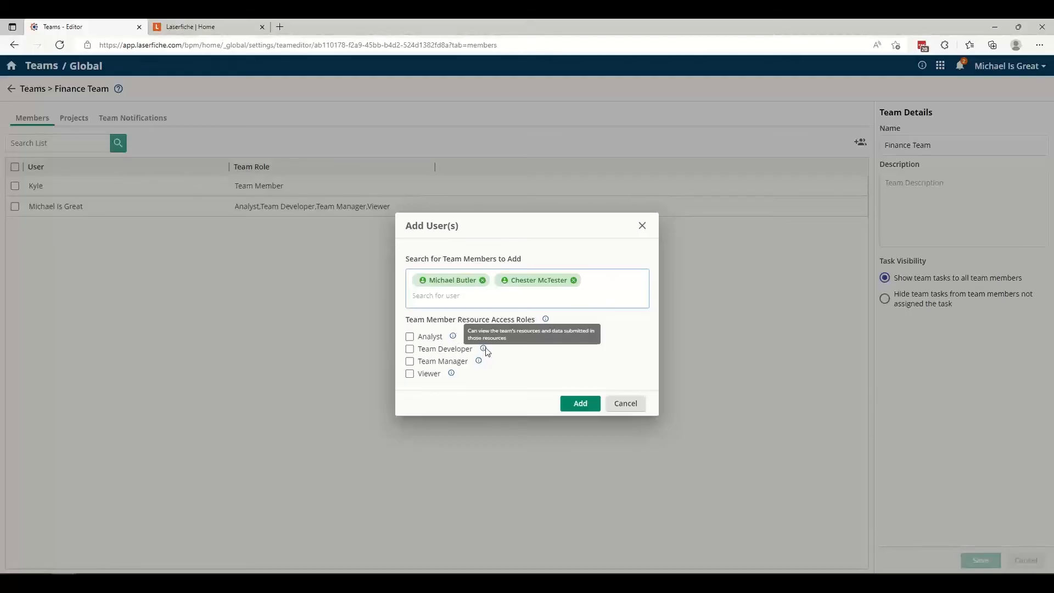
pyautogui.moveTo(484, 352)
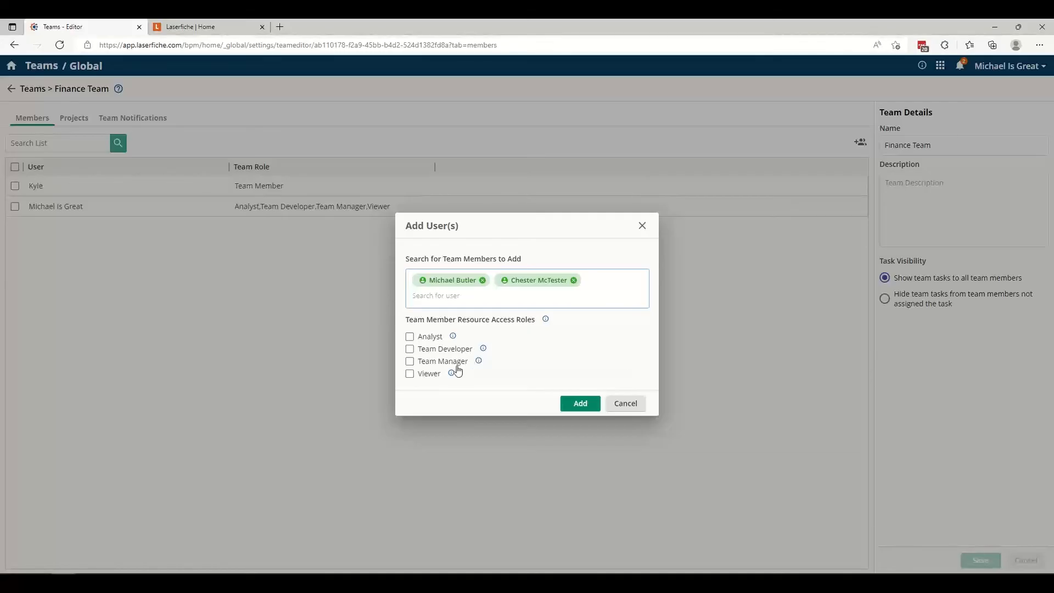
pyautogui.moveTo(449, 378)
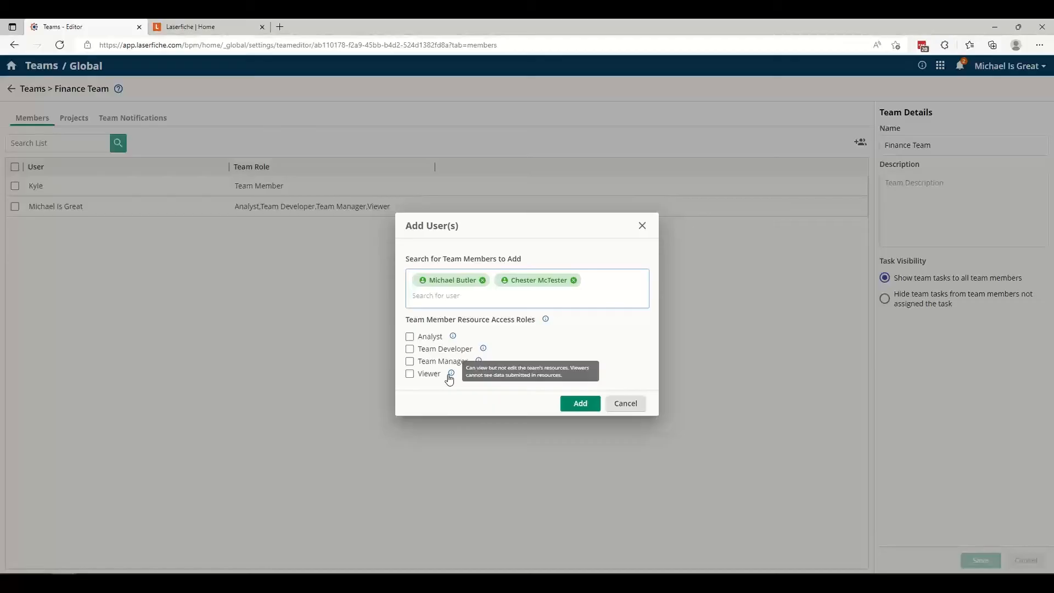
pyautogui.click(575, 405)
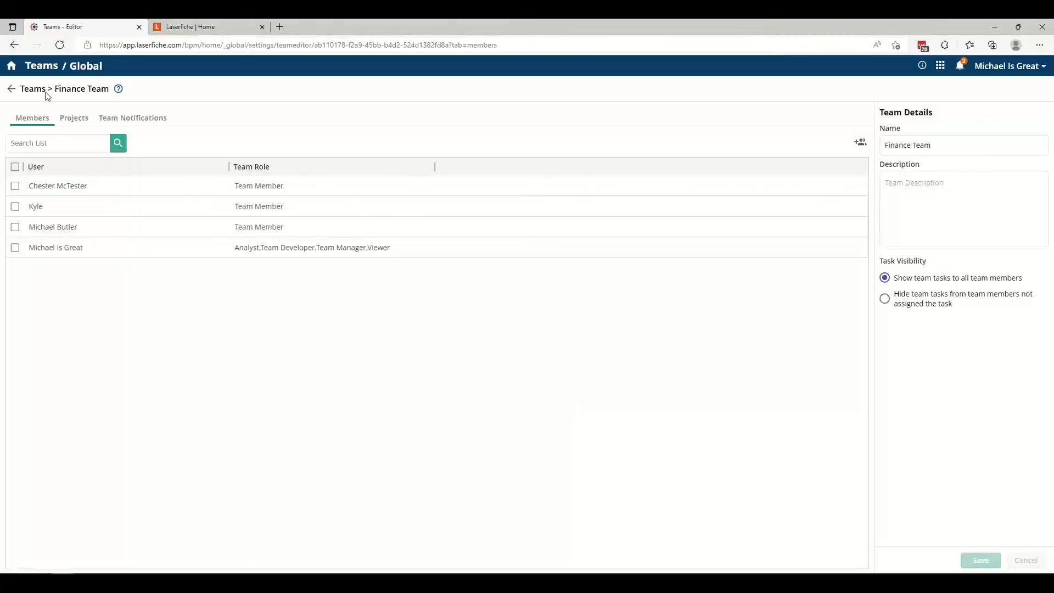
# Open the Finance Team's projects to view the AP project's access settings.
pyautogui.click(68, 118)
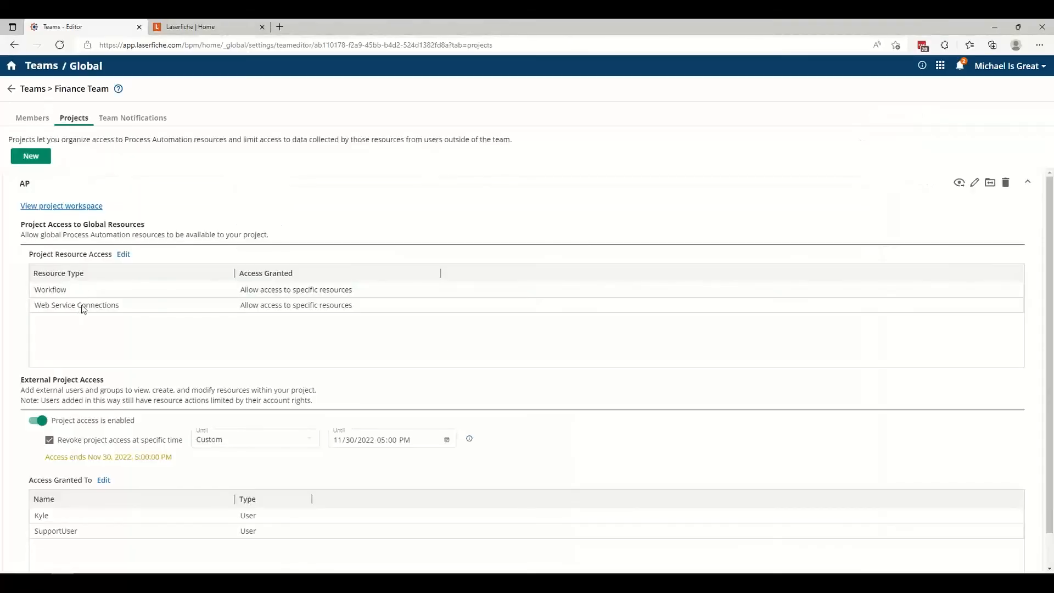
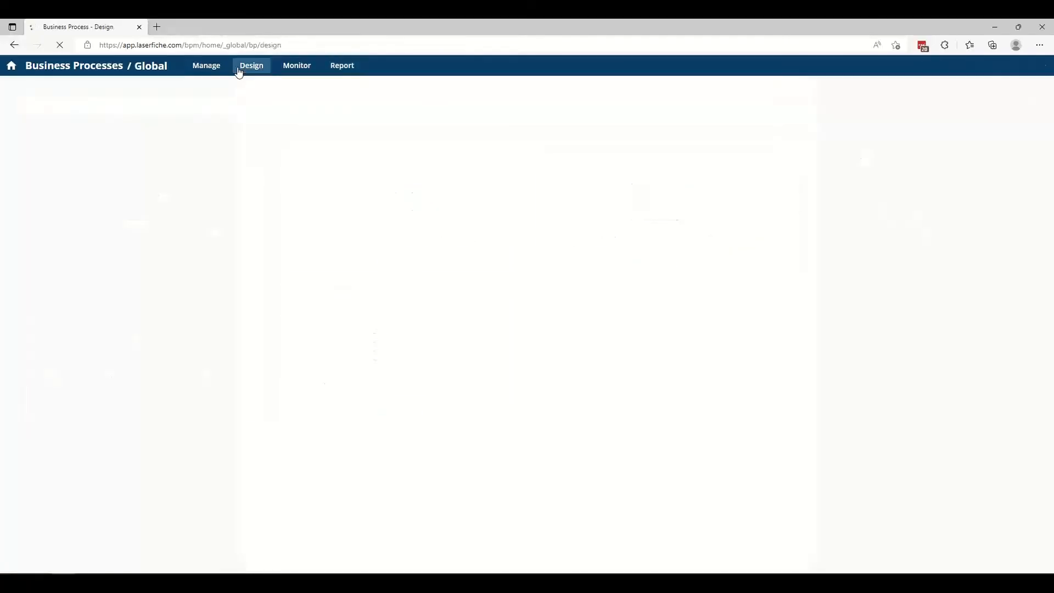
# Open the Accounts Payable process design and view its Process Details.
pyautogui.click(464, 258)
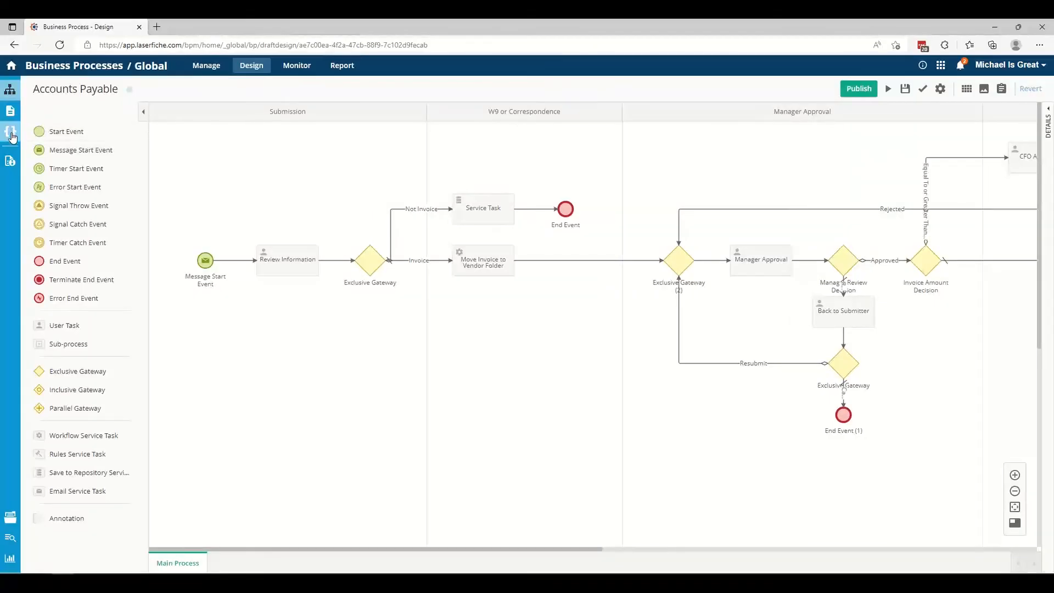
pyautogui.click(11, 165)
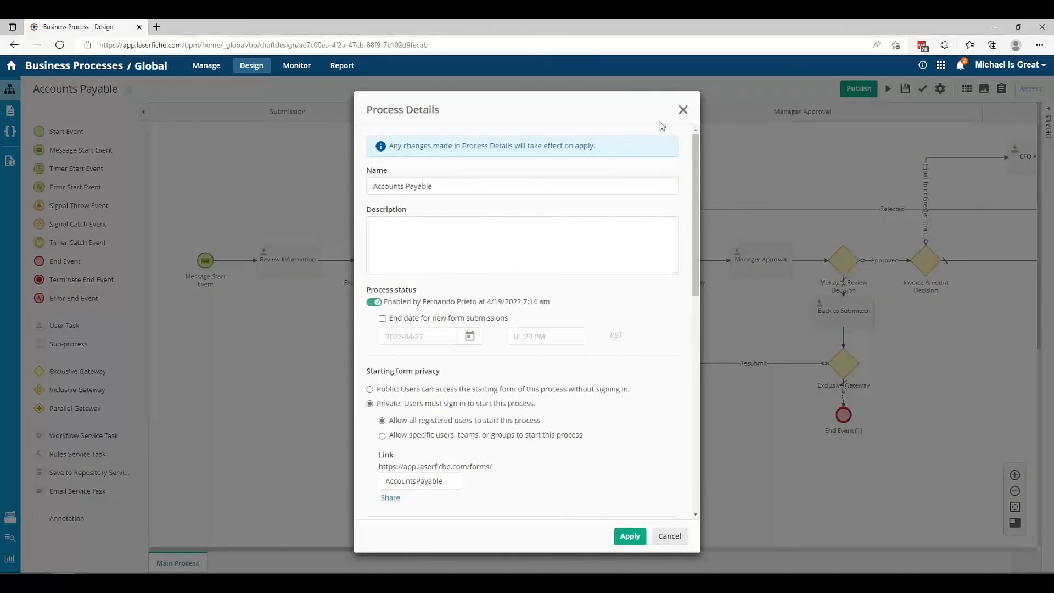
pyautogui.click(680, 112)
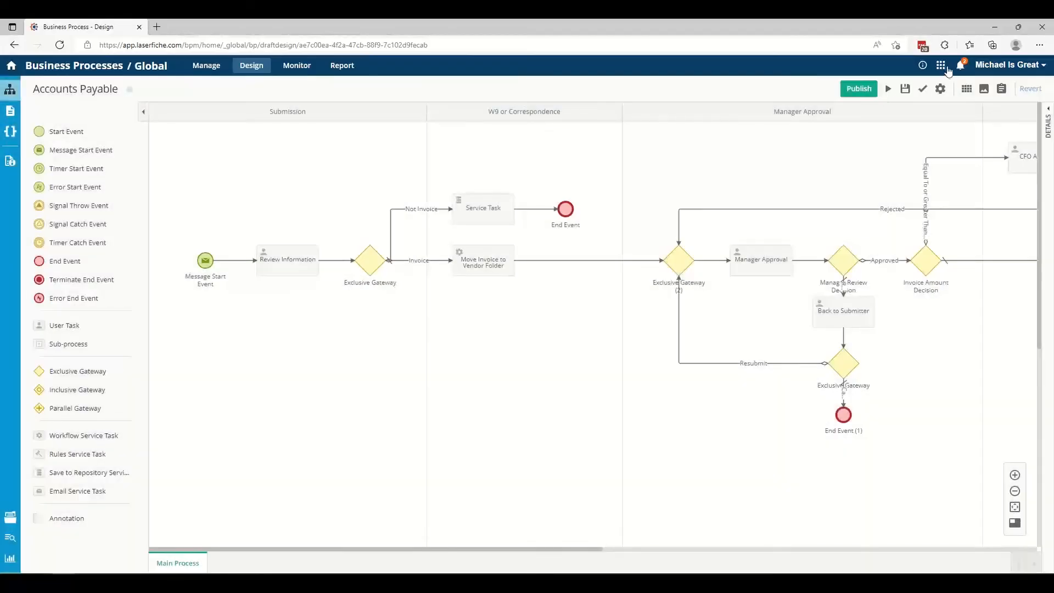
# Go to the Reports page and view the processes available for reporting in the _global project.
pyautogui.click(940, 64)
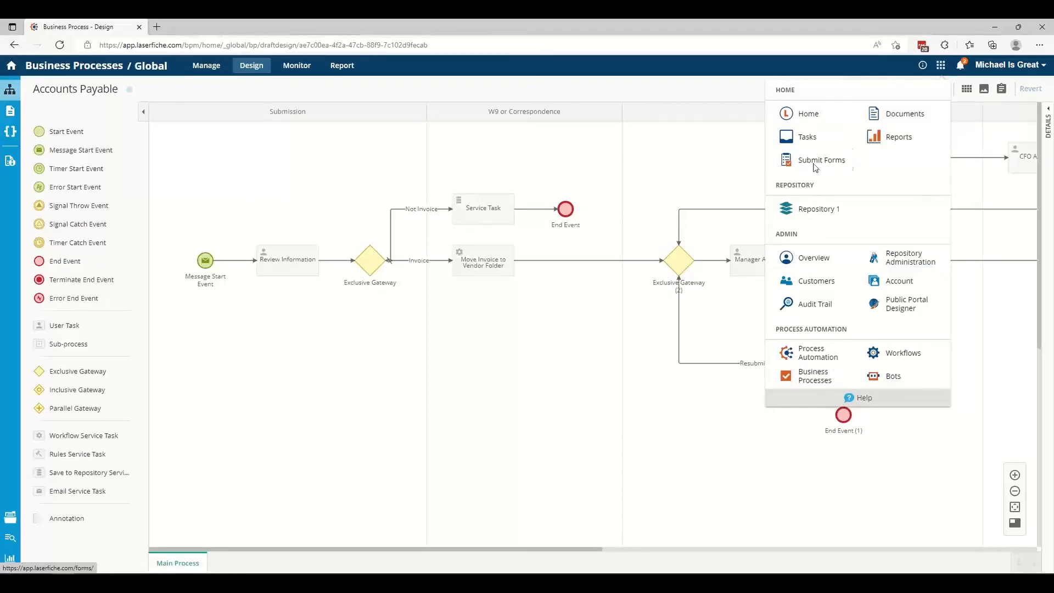
pyautogui.click(888, 137)
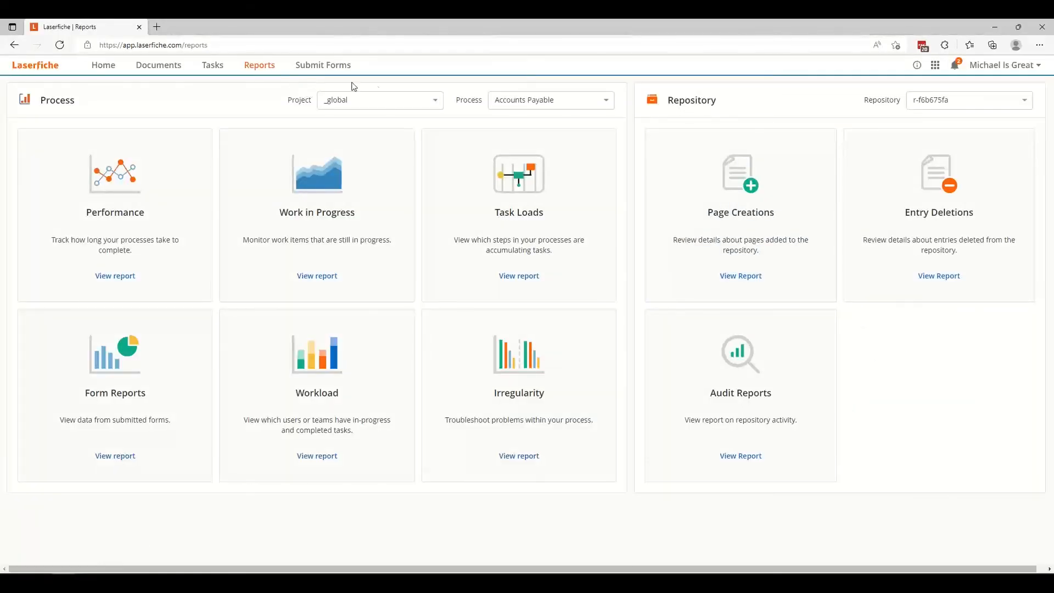
pyautogui.click(573, 104)
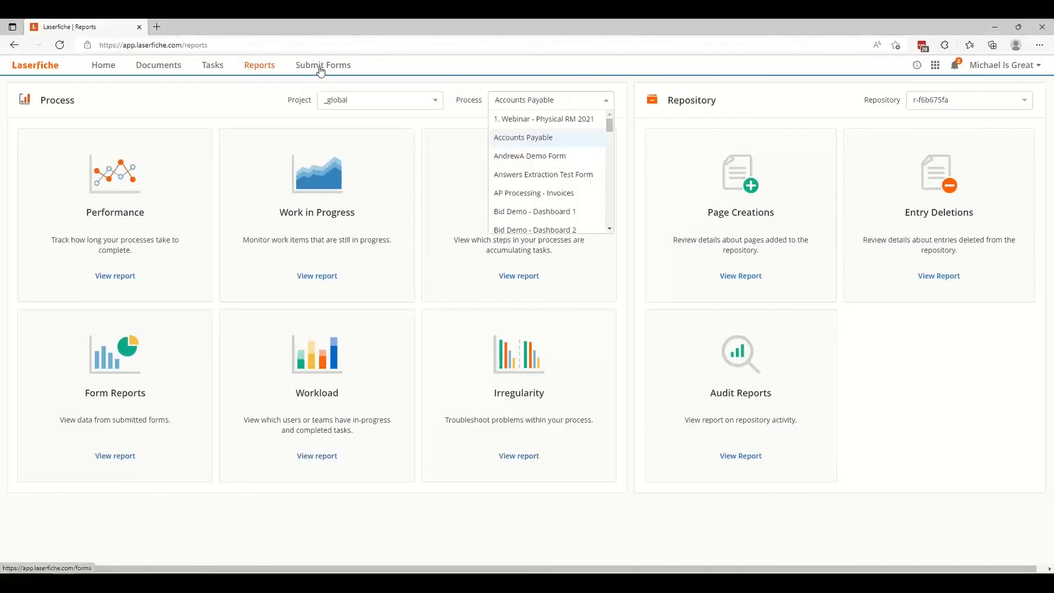
pyautogui.click(258, 67)
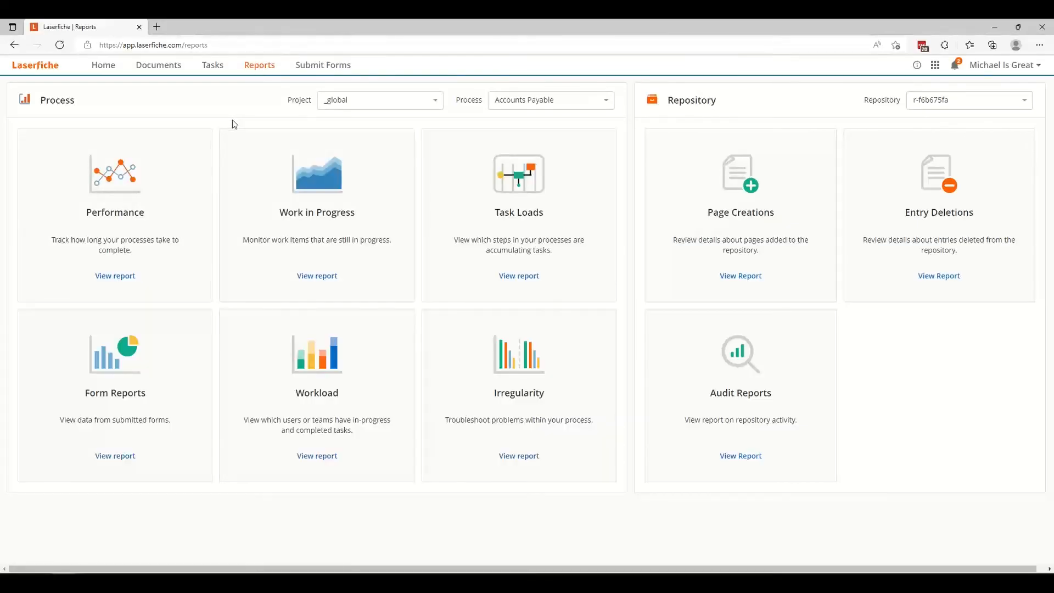
# Open the AP By Vendor Name report from Process Automation's Custom Reports.
pyautogui.click(935, 65)
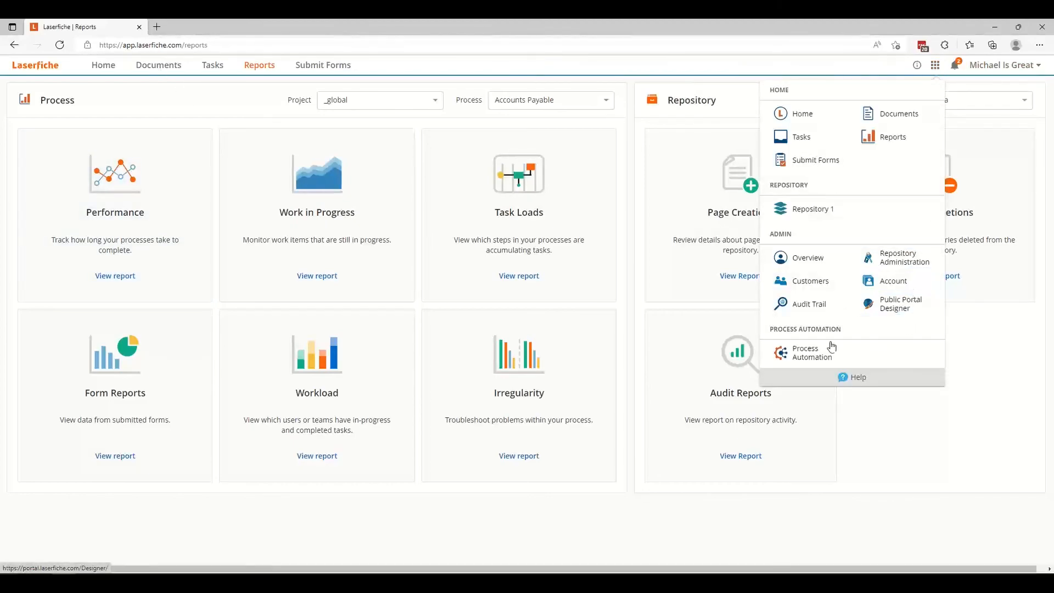
pyautogui.click(799, 353)
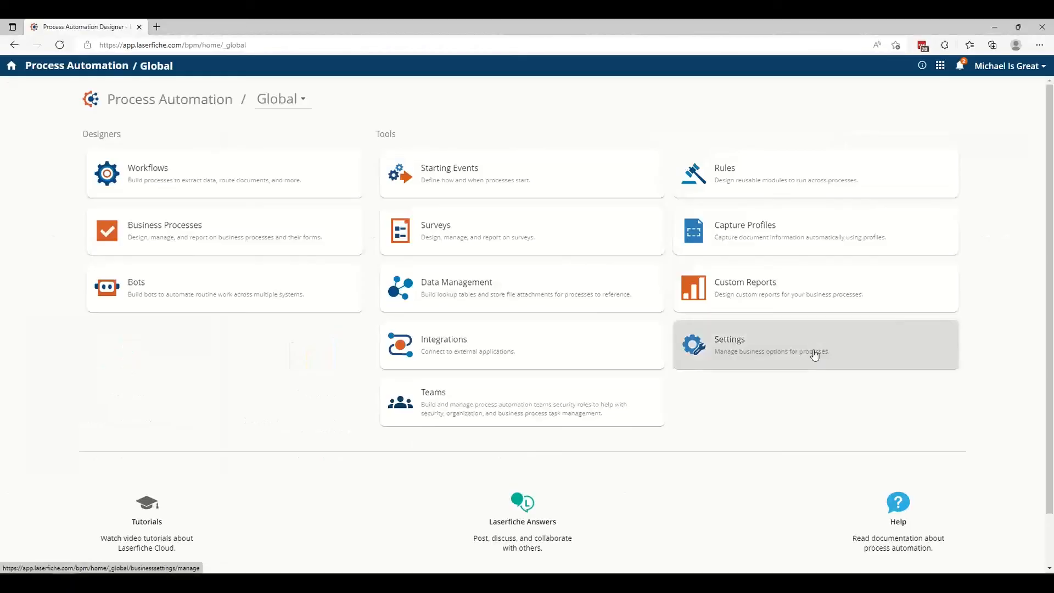
pyautogui.click(755, 299)
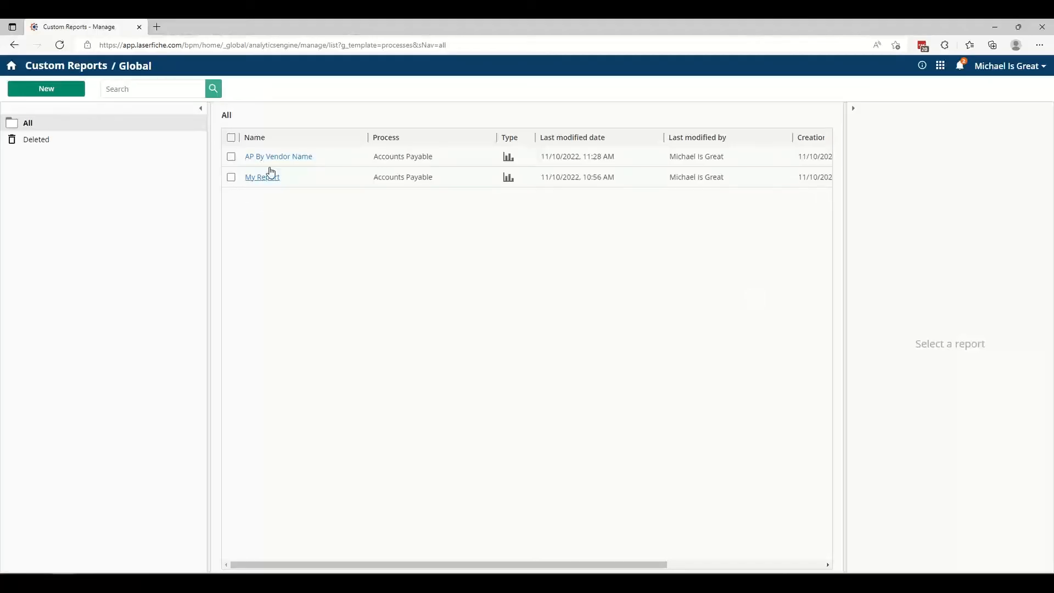
pyautogui.click(403, 162)
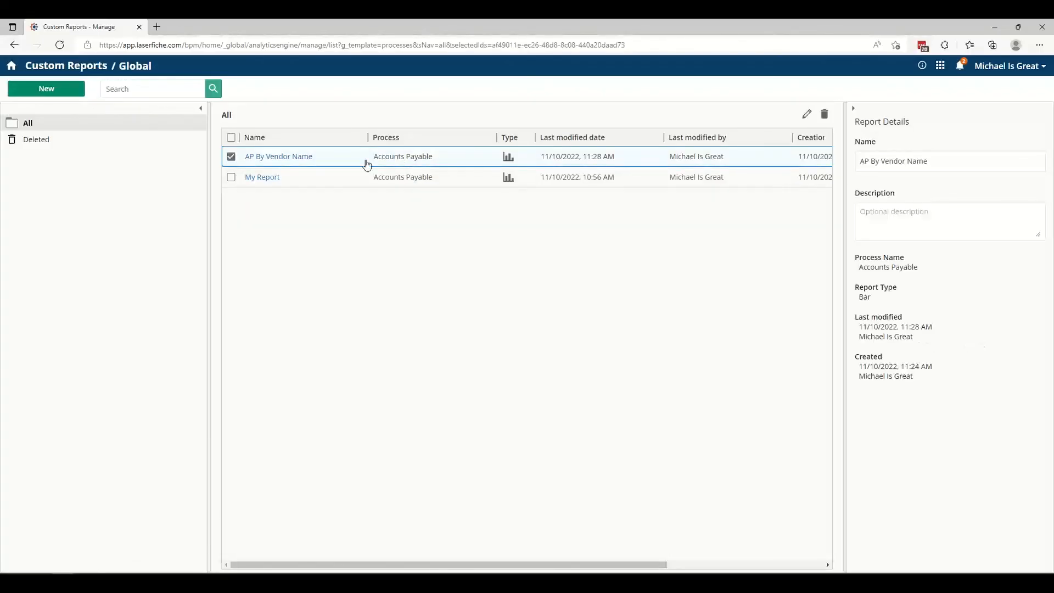
pyautogui.click(271, 159)
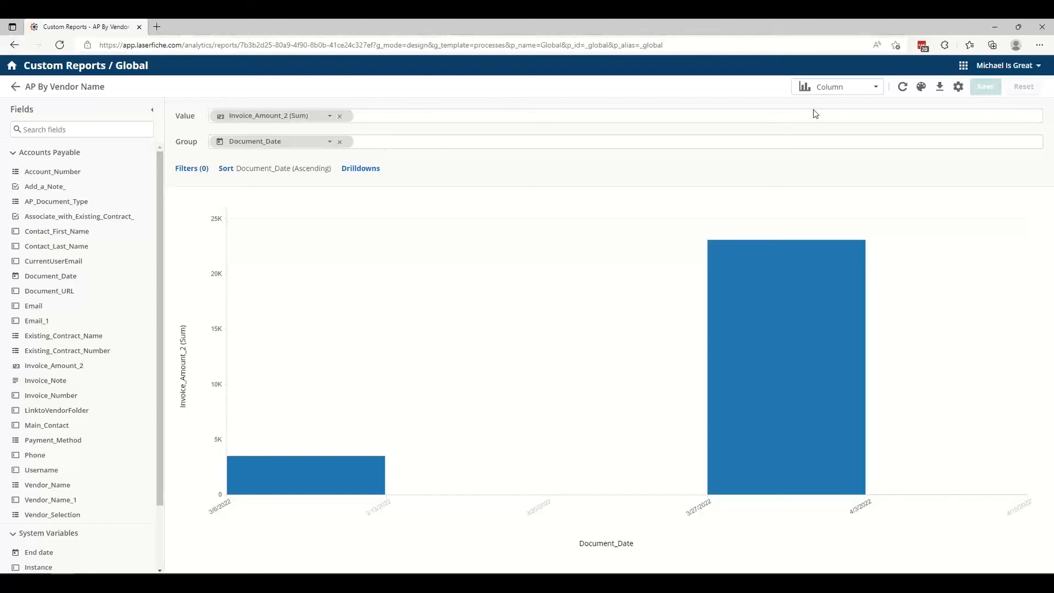
# Show the invoice amounts by document date as a Table, and switch the report to a Pie chart.
pyautogui.click(834, 89)
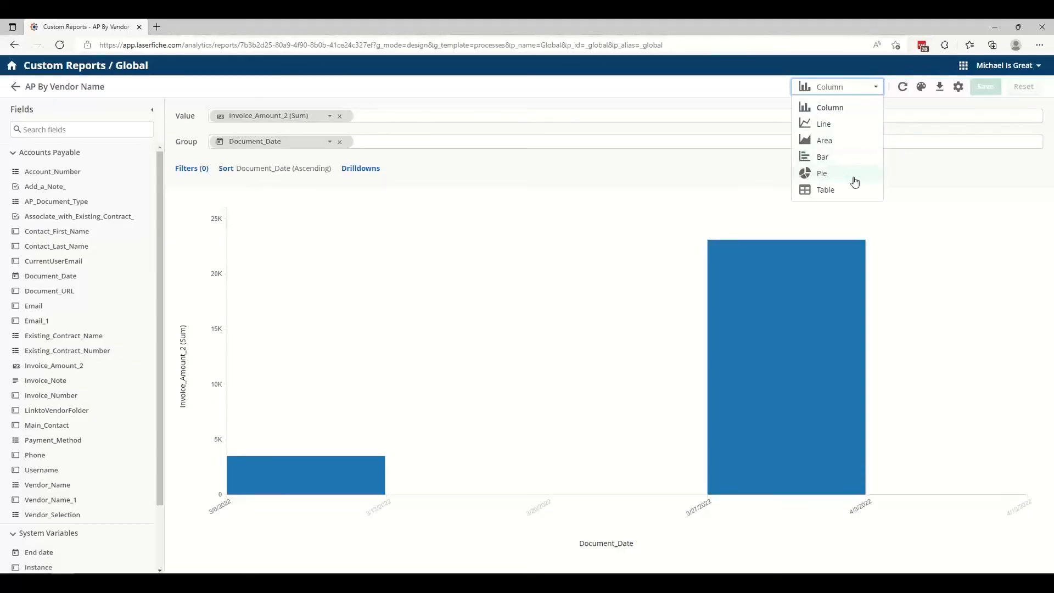
pyautogui.click(854, 195)
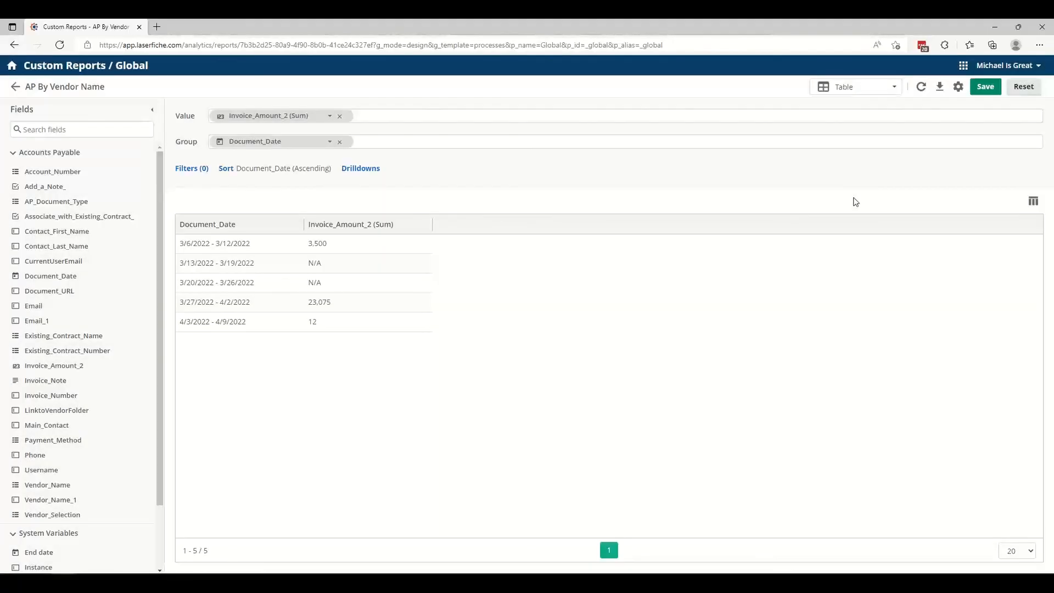
pyautogui.click(862, 87)
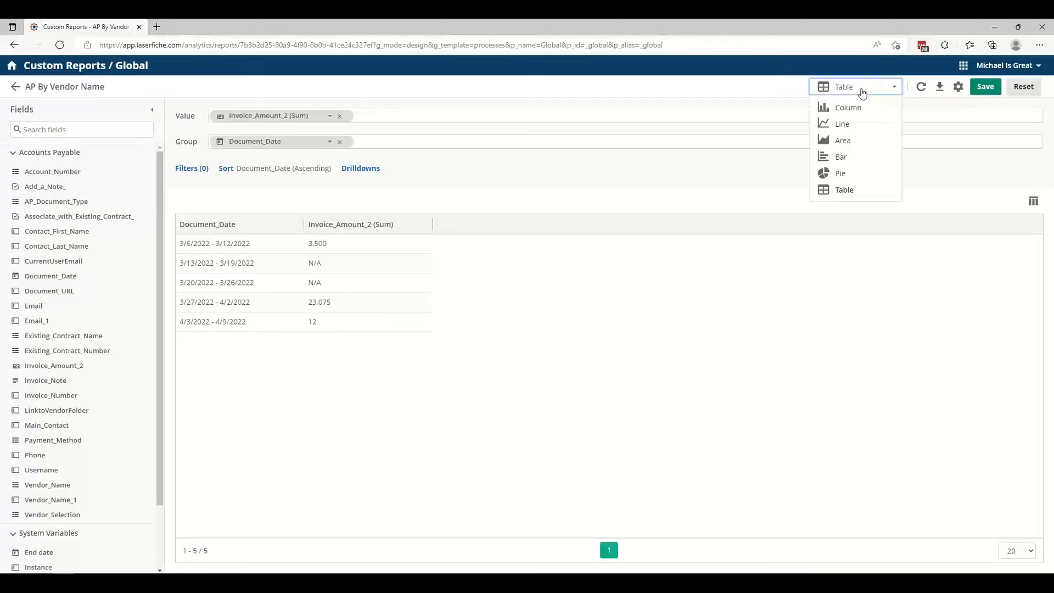
pyautogui.click(855, 172)
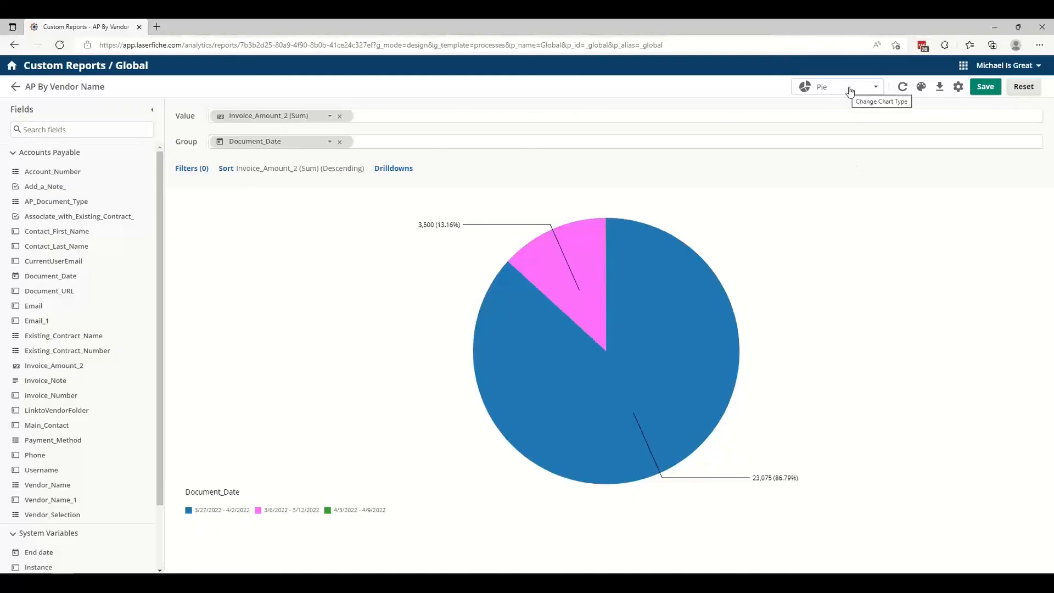
# View the pie chart's multi-color themes and its Customized color settings without updating the chart.
pyautogui.click(921, 88)
pyautogui.click(583, 117)
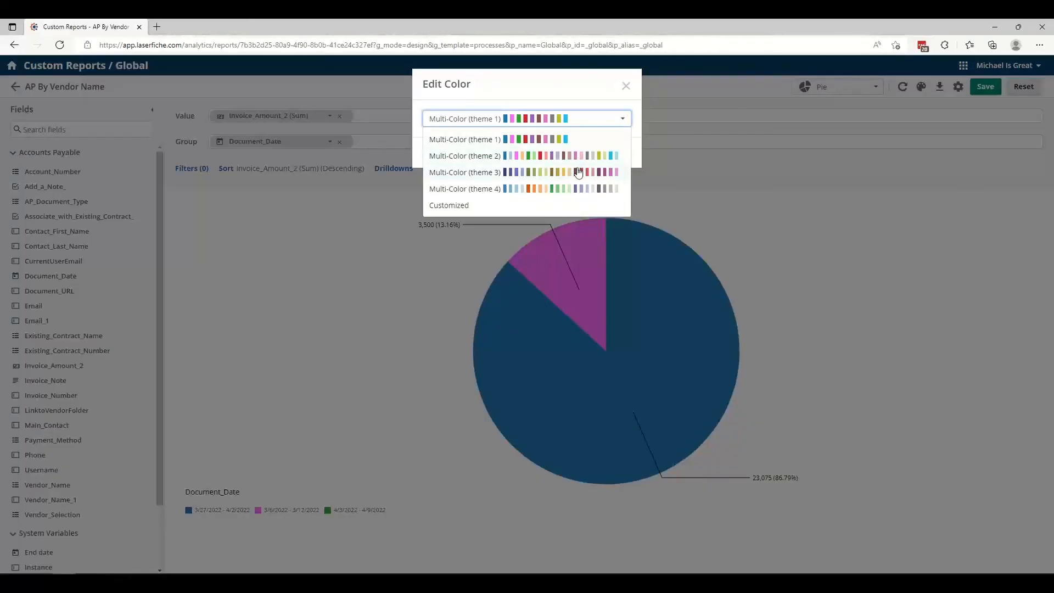
pyautogui.click(453, 205)
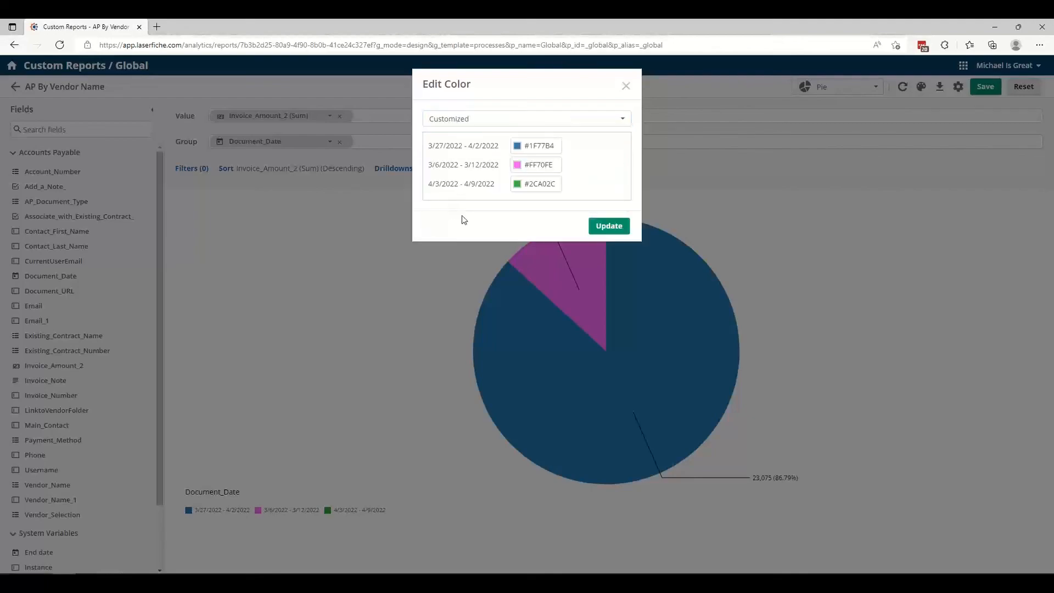
pyautogui.click(630, 90)
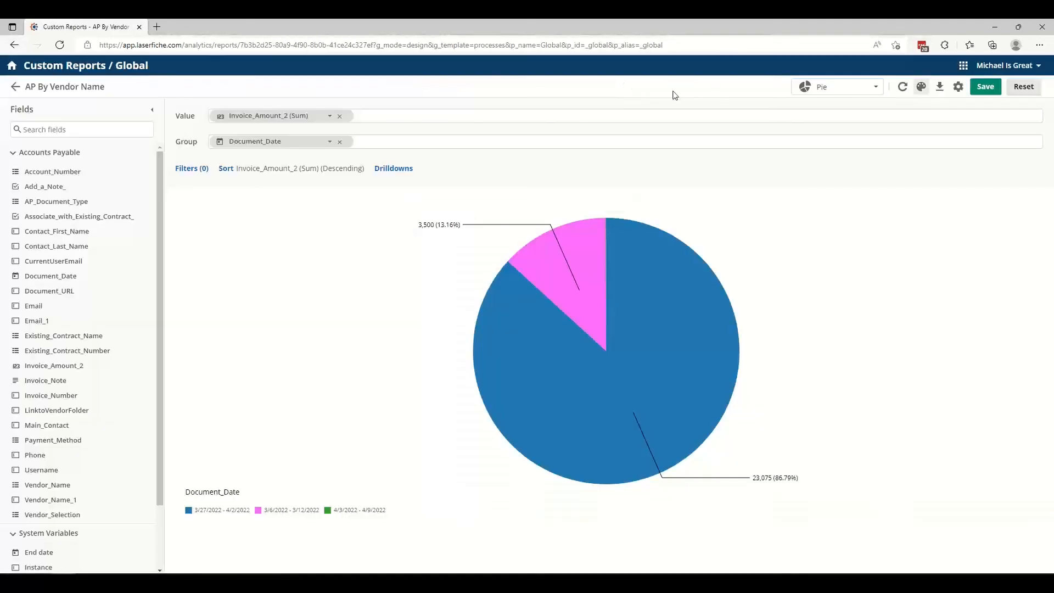
# Examine the report's download file types and advanced filtering options without downloading it.
pyautogui.click(940, 88)
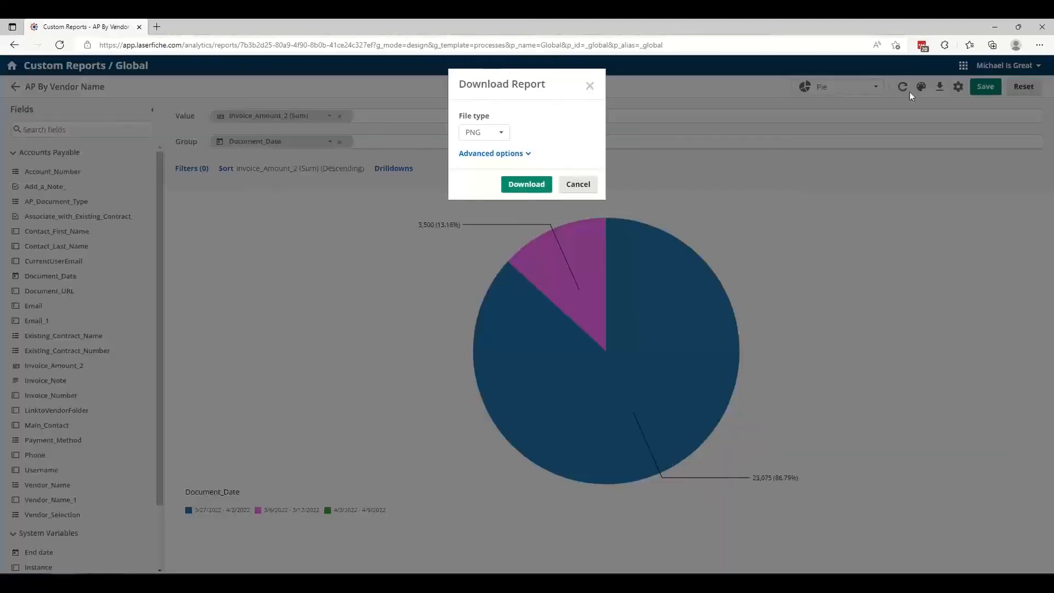
pyautogui.click(486, 134)
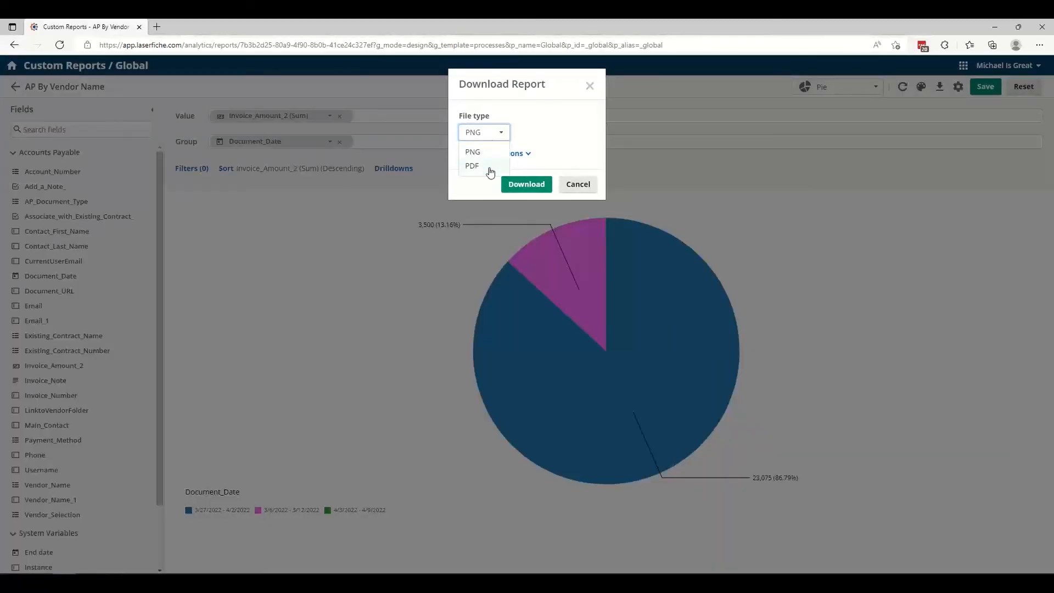
pyautogui.click(530, 156)
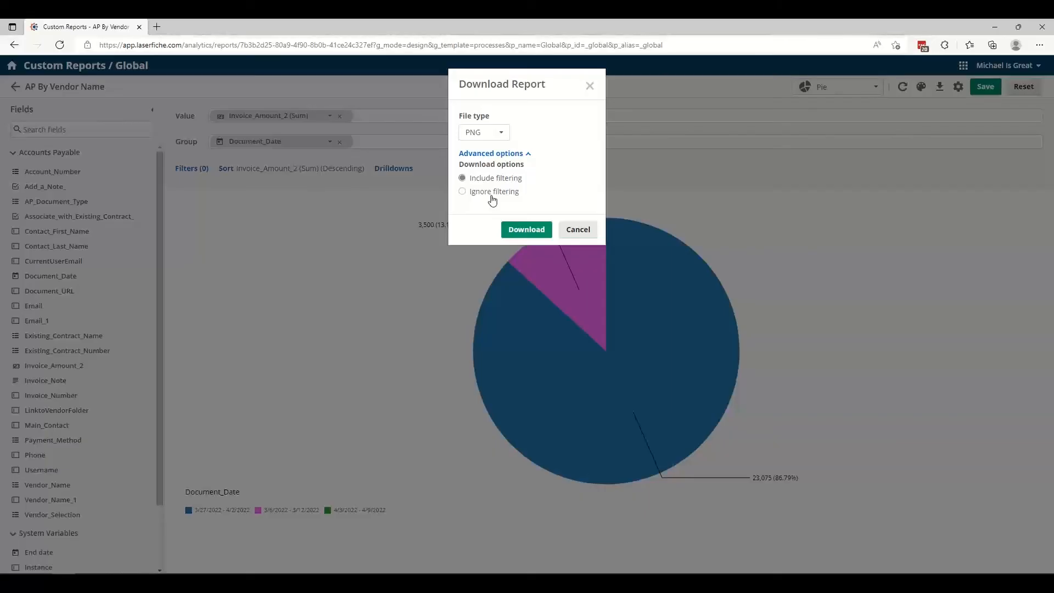
pyautogui.click(577, 229)
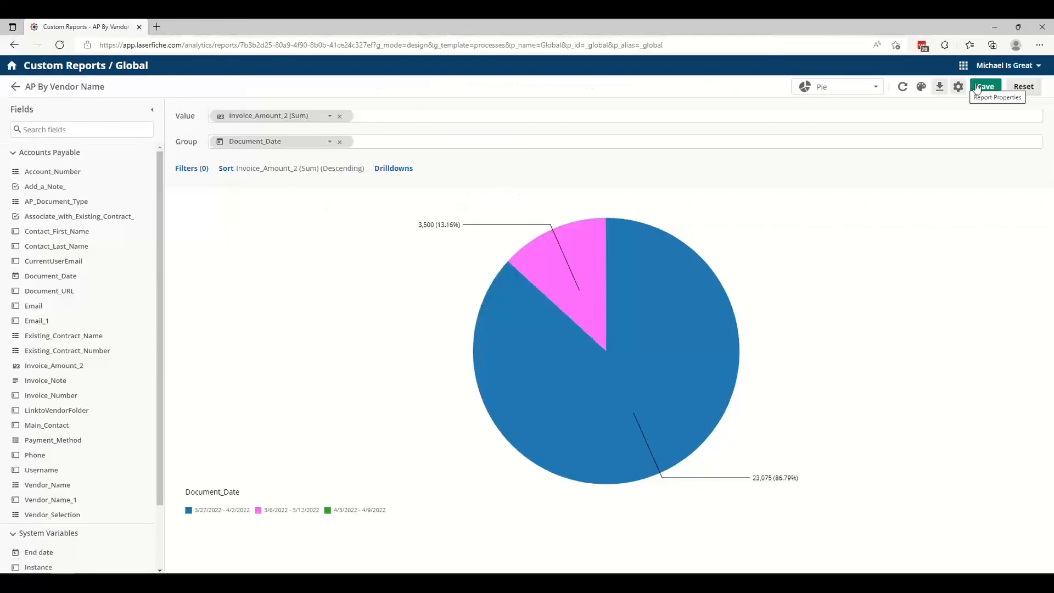
# Rename the report as AP By Document Date and save it.
pyautogui.click(958, 87)
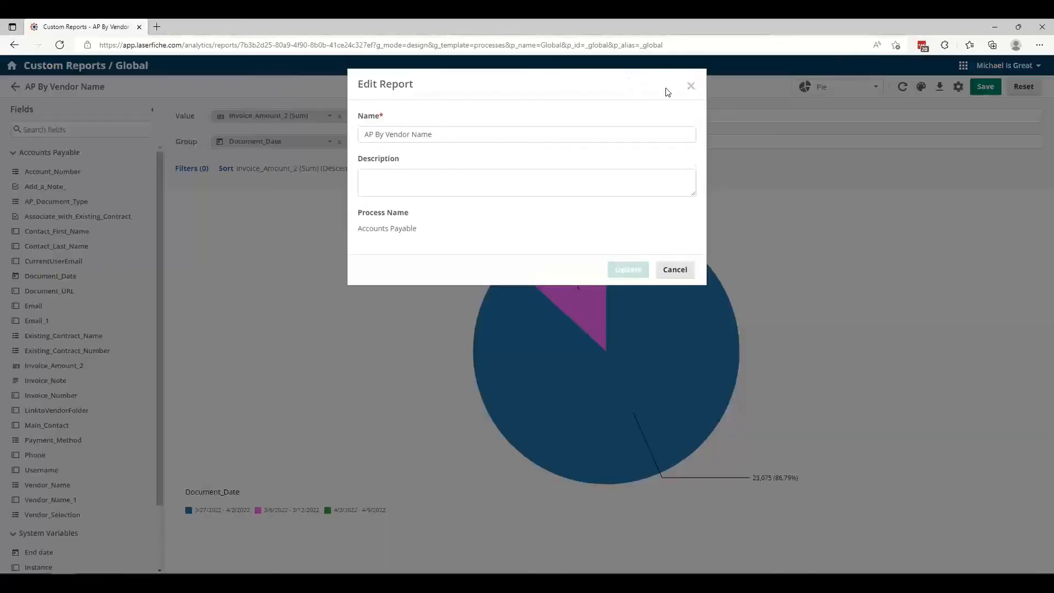
pyautogui.click(481, 135)
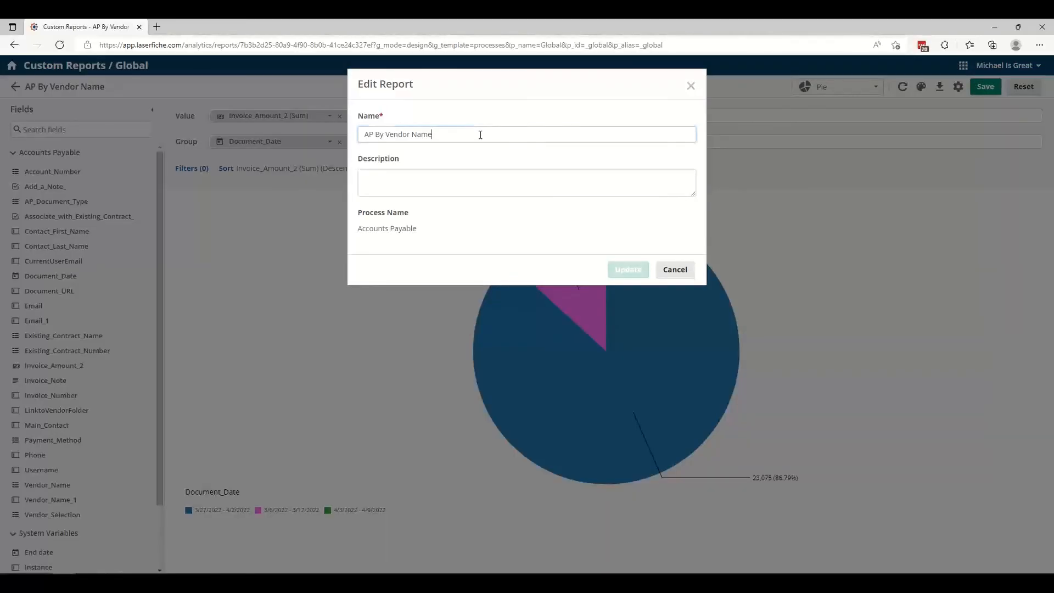
pyautogui.click(480, 185)
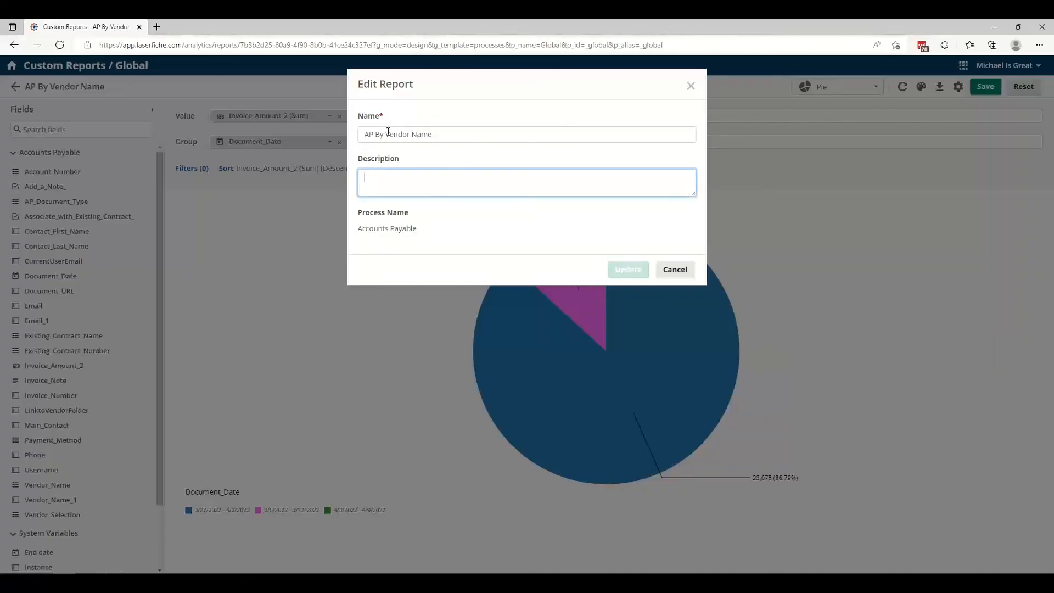
pyautogui.moveTo(386, 136); pyautogui.dragTo(456, 143)
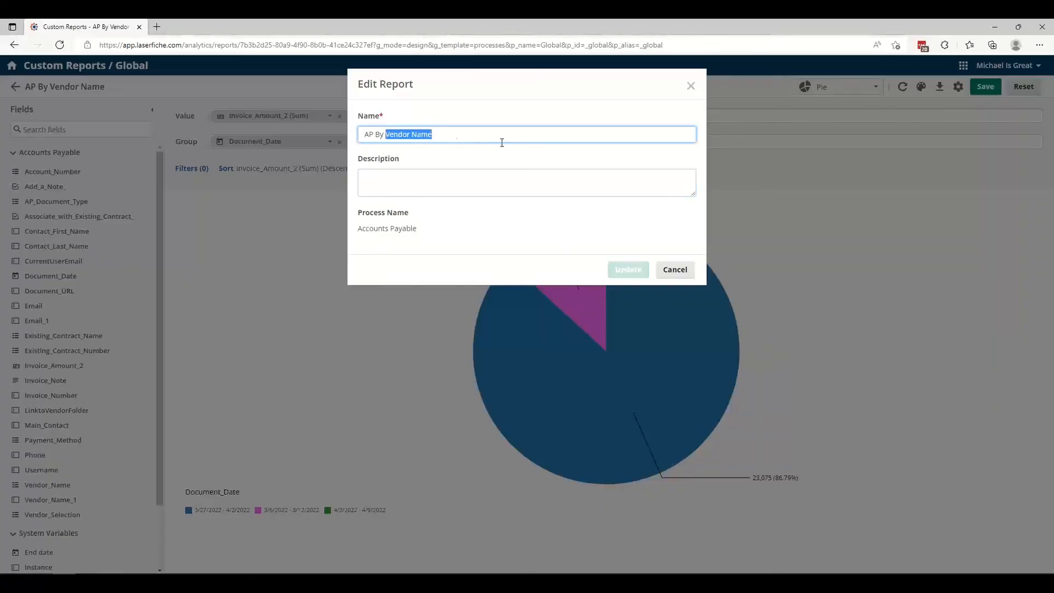
pyautogui.write('Document Dat')
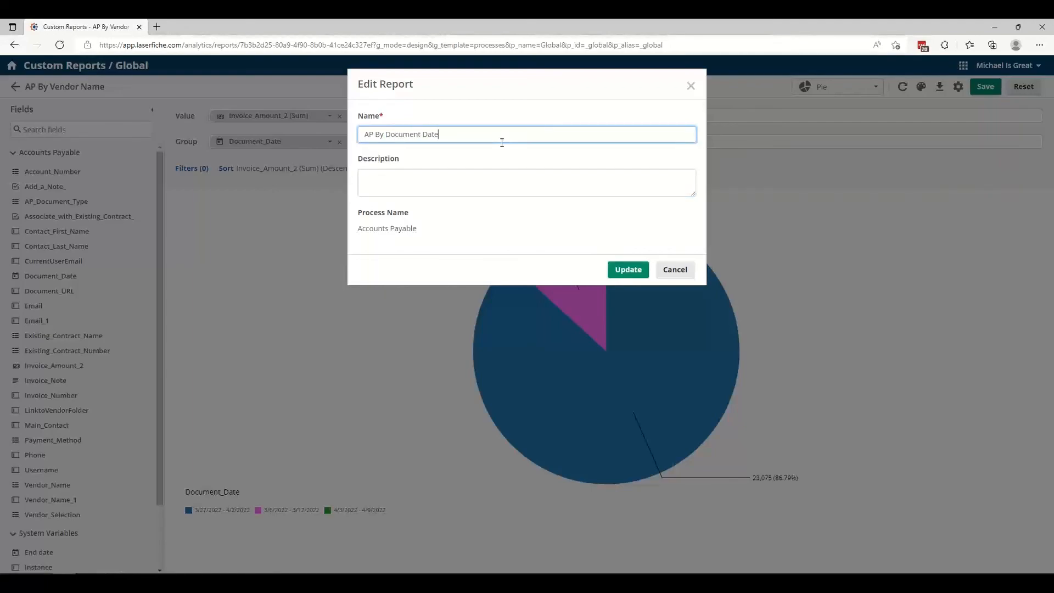
pyautogui.click(626, 272)
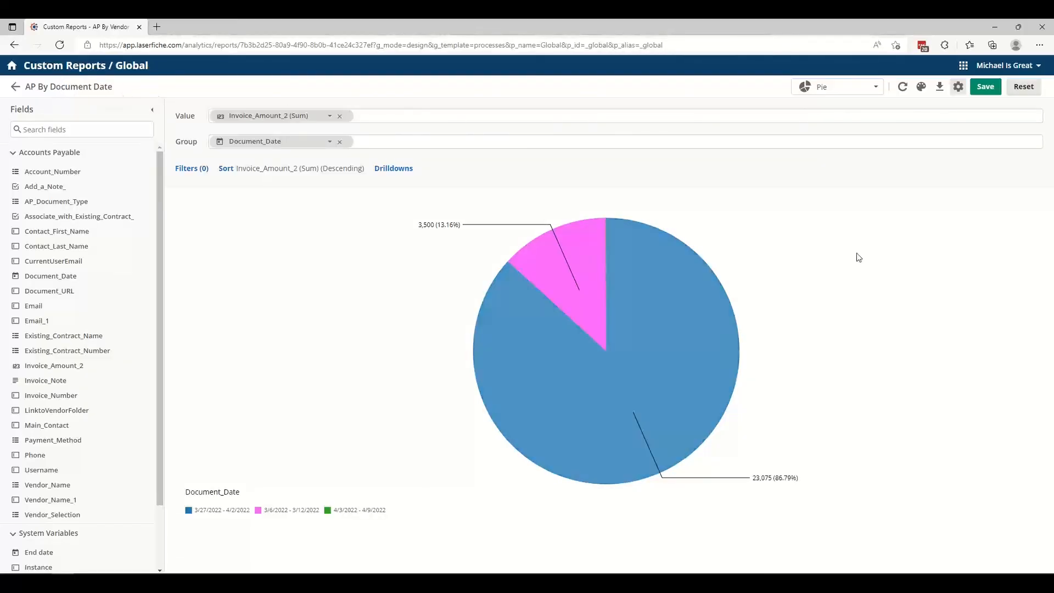
pyautogui.click(983, 88)
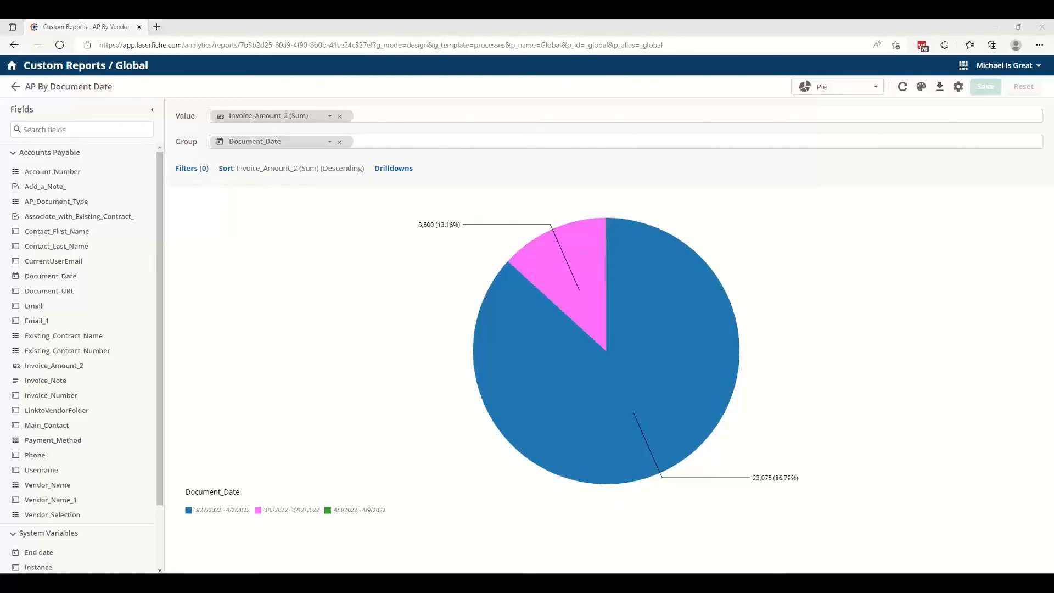
# Open the Accounts Payable business process and display the Review Information user task's general settings.
pyautogui.click(963, 66)
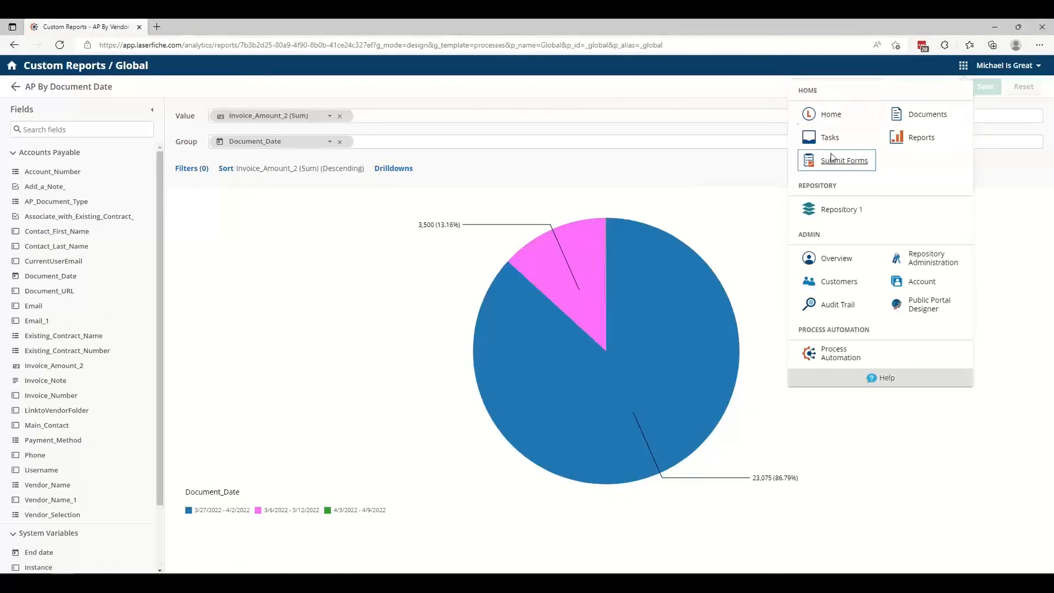
pyautogui.click(833, 356)
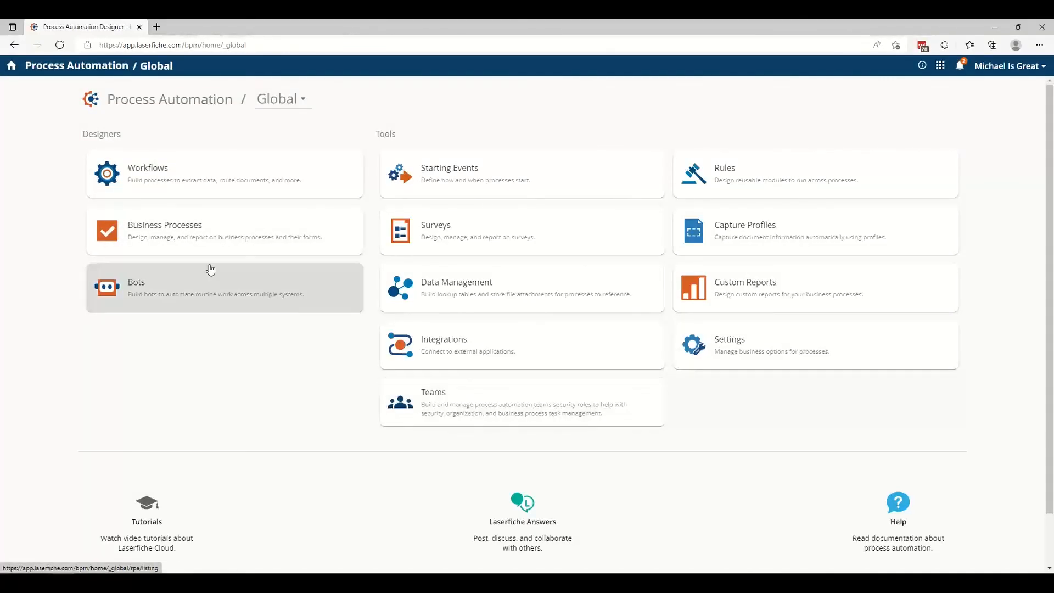
pyautogui.click(197, 229)
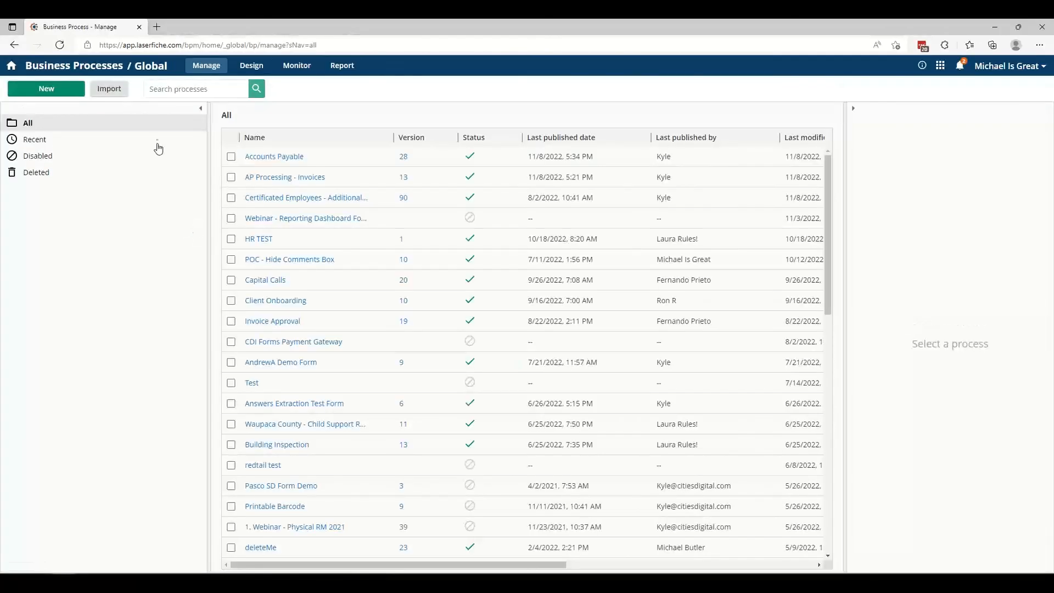
pyautogui.click(658, 160)
pyautogui.click(259, 158)
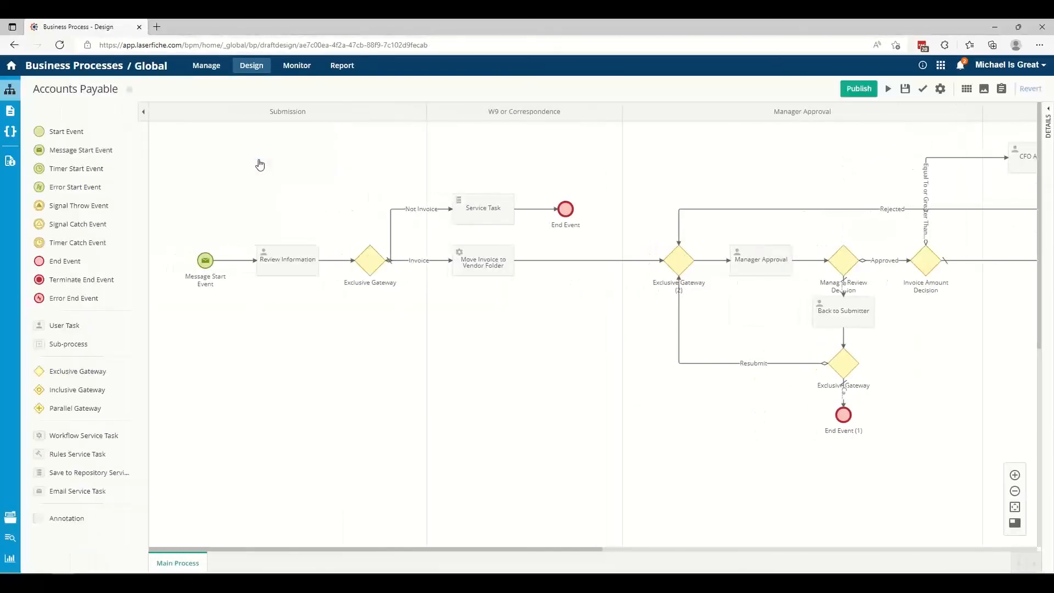
pyautogui.click(277, 273)
pyautogui.doubleClick(291, 273)
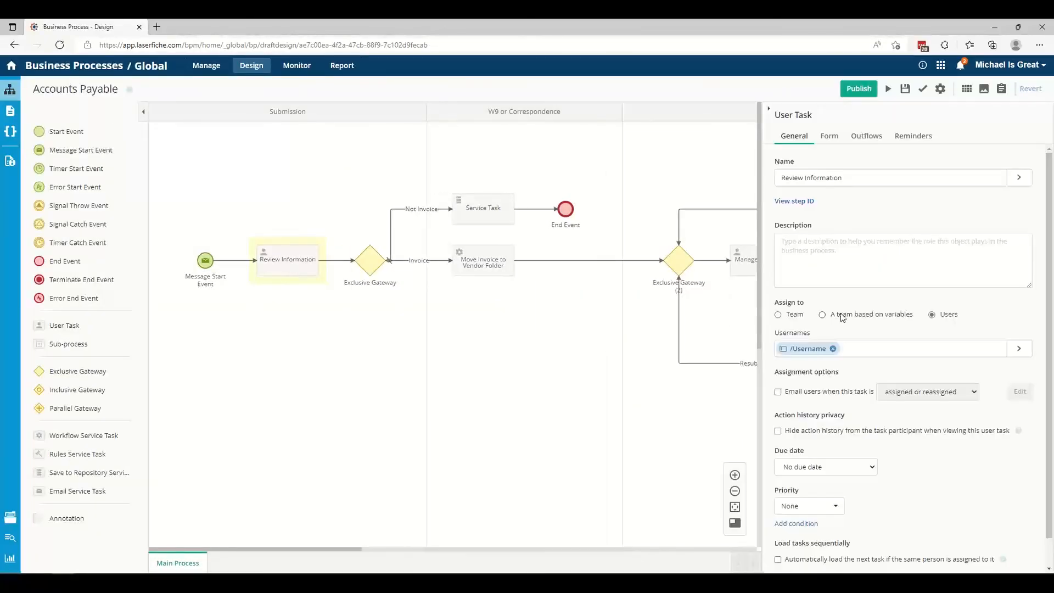
# Display the teams available for assigning the Review Information task and view the Finance Team's members.
pyautogui.click(794, 316)
pyautogui.click(802, 335)
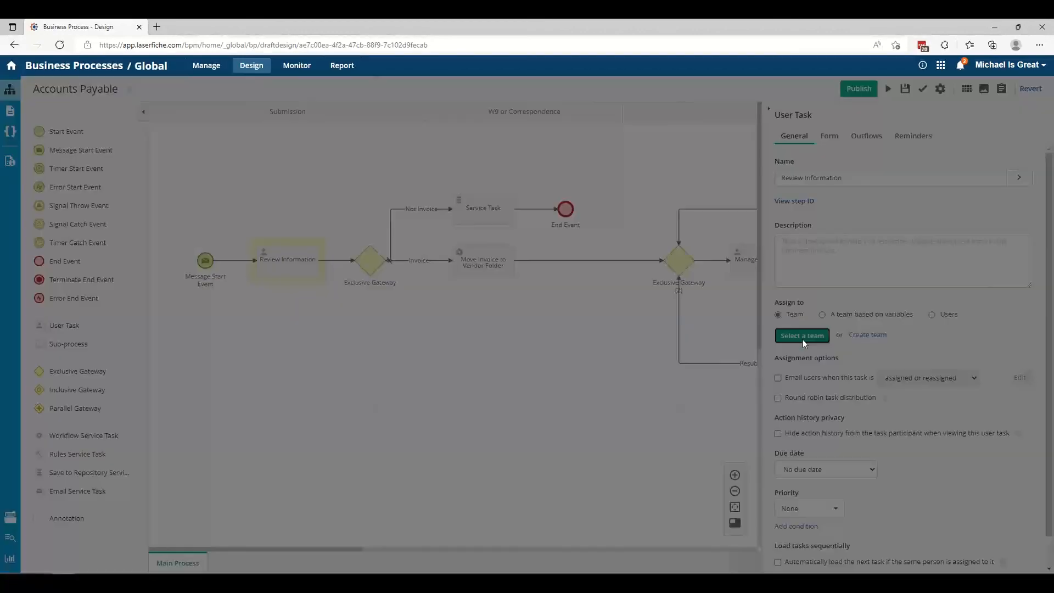
pyautogui.click(468, 169)
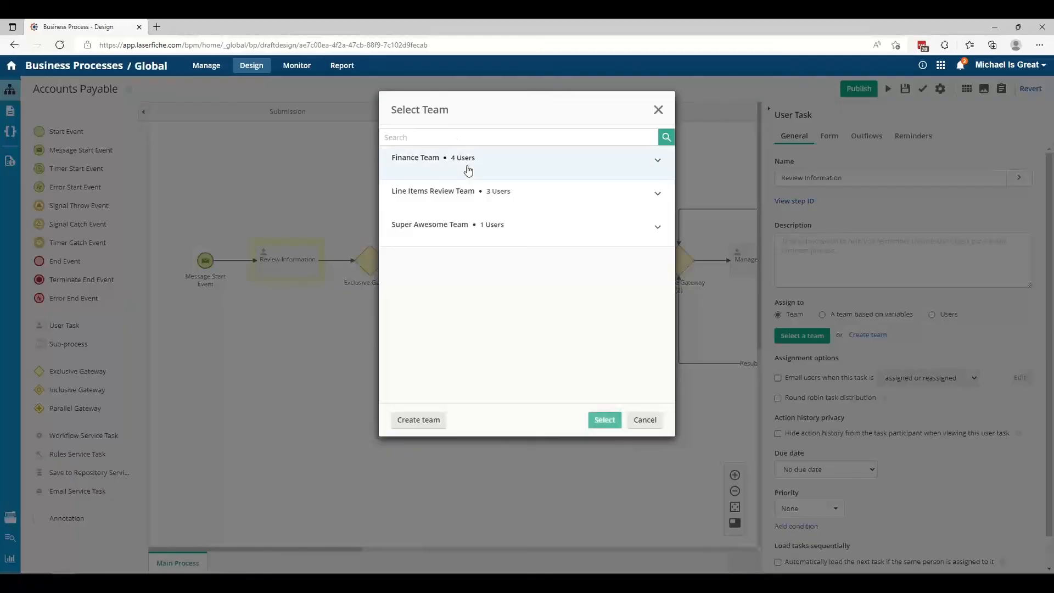
pyautogui.click(658, 160)
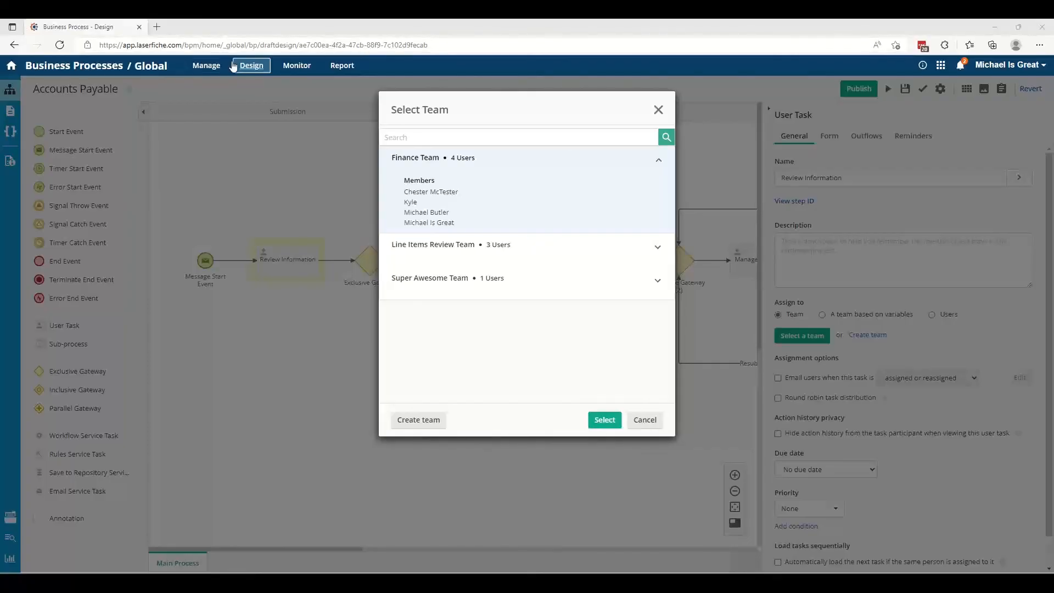
# Go to the Documents page, discarding unsaved process changes, and browse the folders available for the Education content area without choosing one.
pyautogui.click(941, 67)
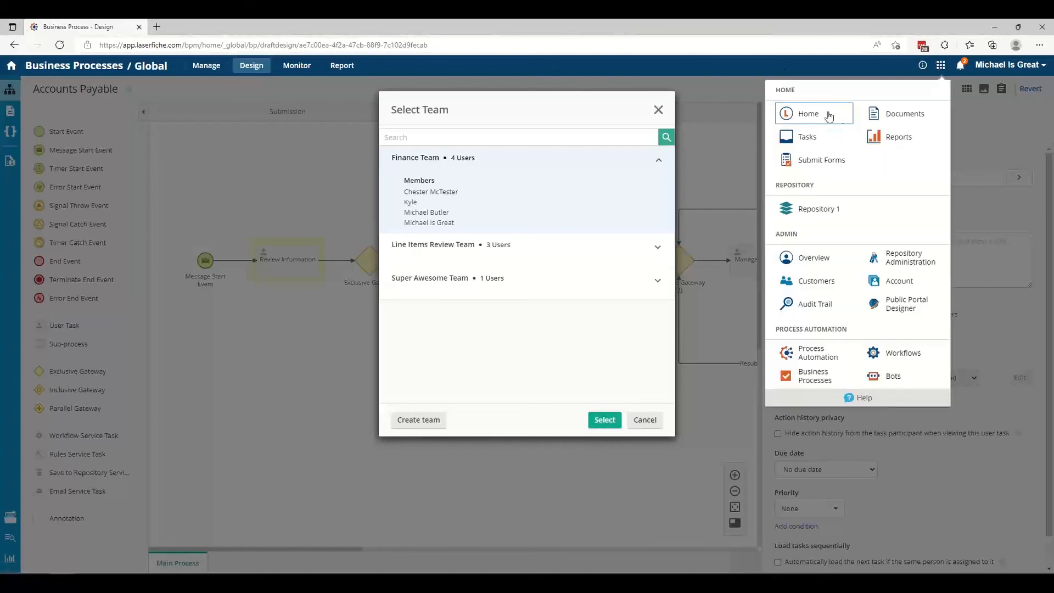
pyautogui.click(900, 114)
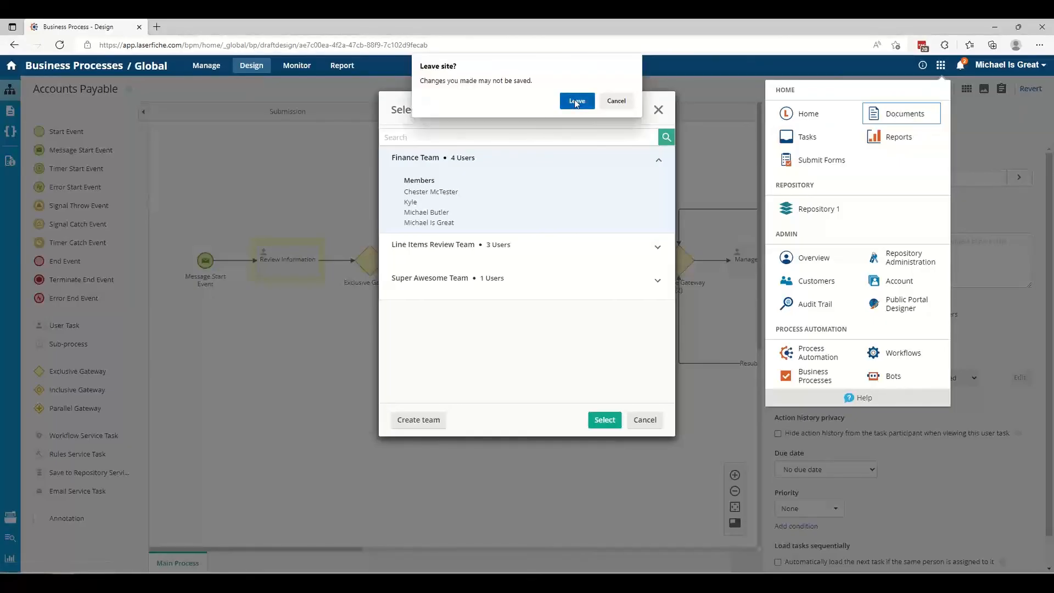
pyautogui.click(576, 102)
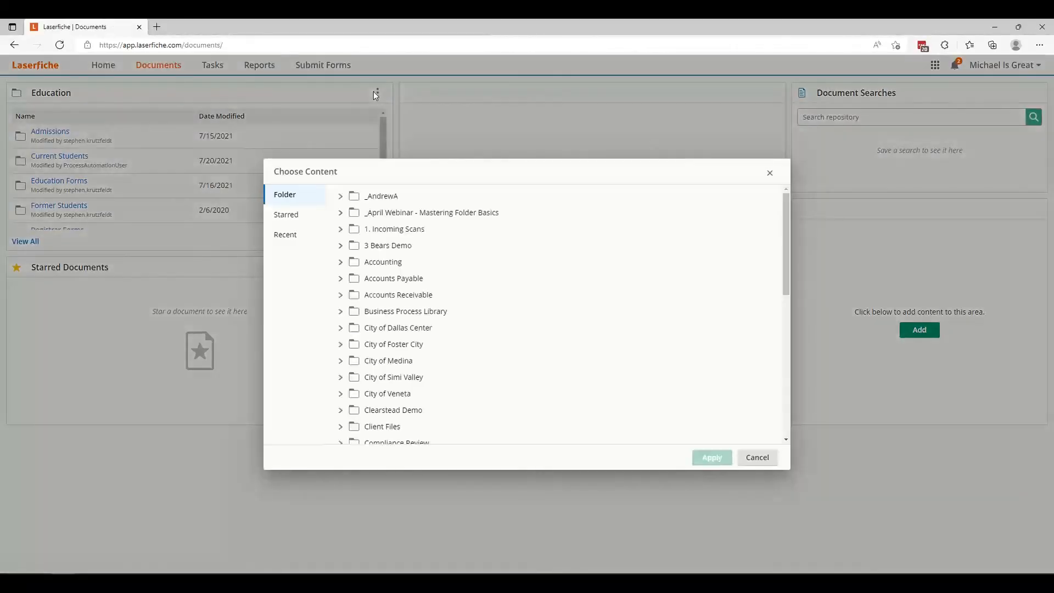
pyautogui.scroll(-10, 363, 365)
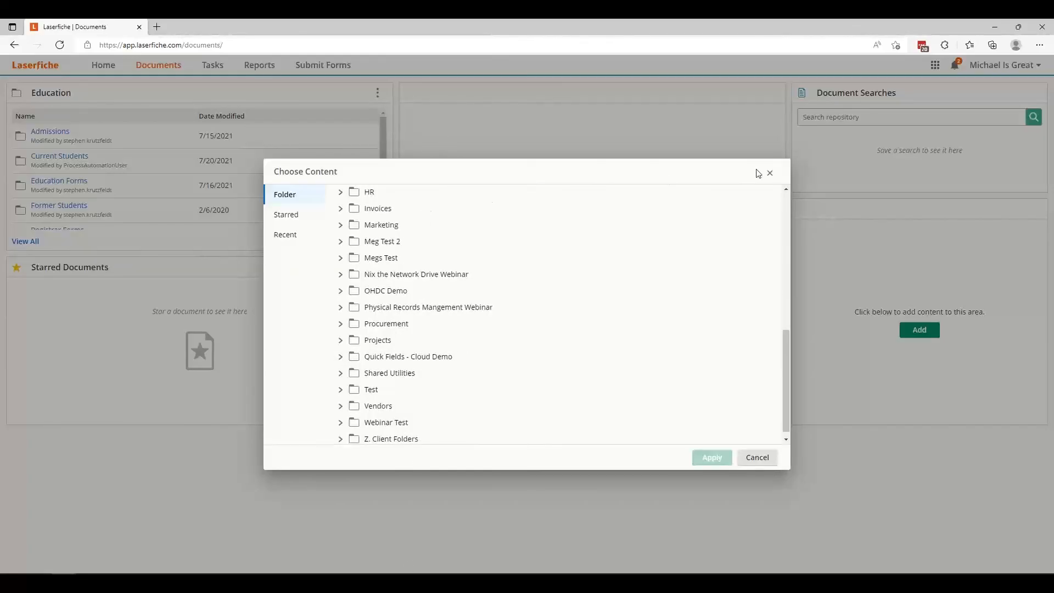
pyautogui.click(770, 173)
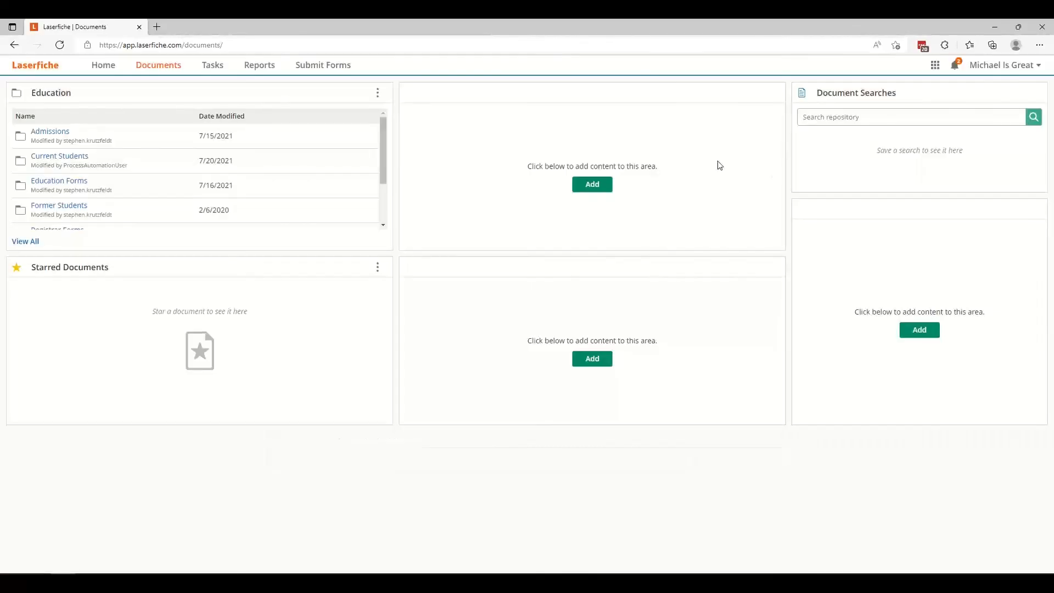
# Open Repository 1 and display the Accounting folder's access rights.
pyautogui.click(935, 65)
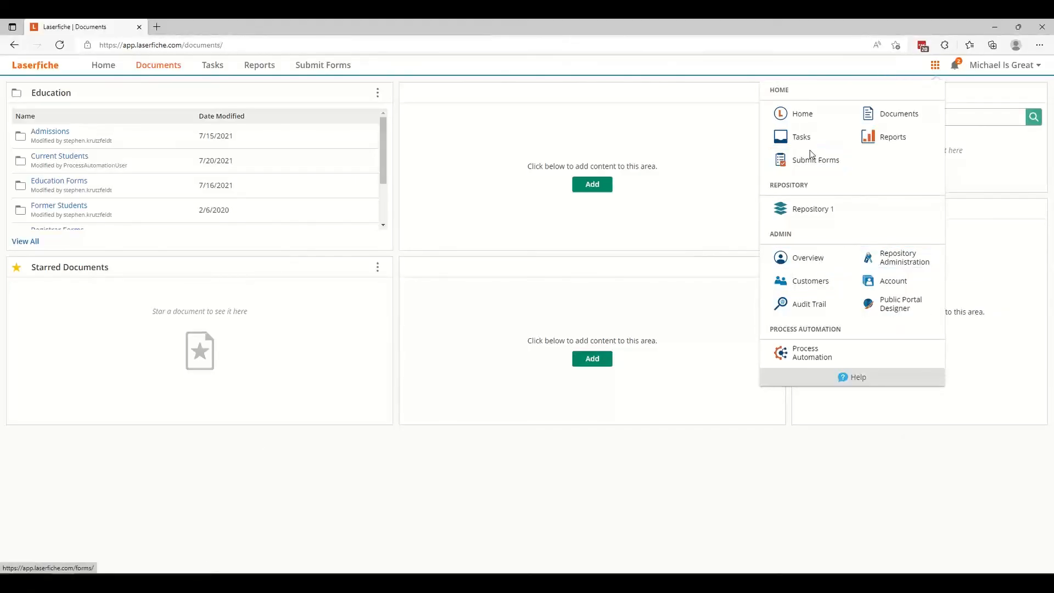
pyautogui.click(799, 213)
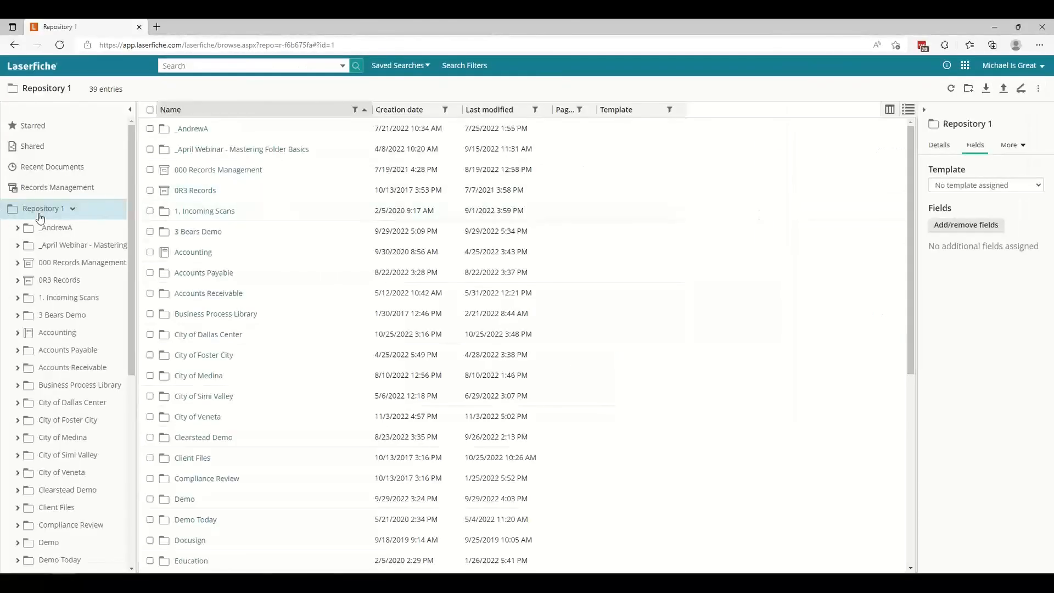
pyautogui.click(72, 209)
pyautogui.rightClick(39, 337)
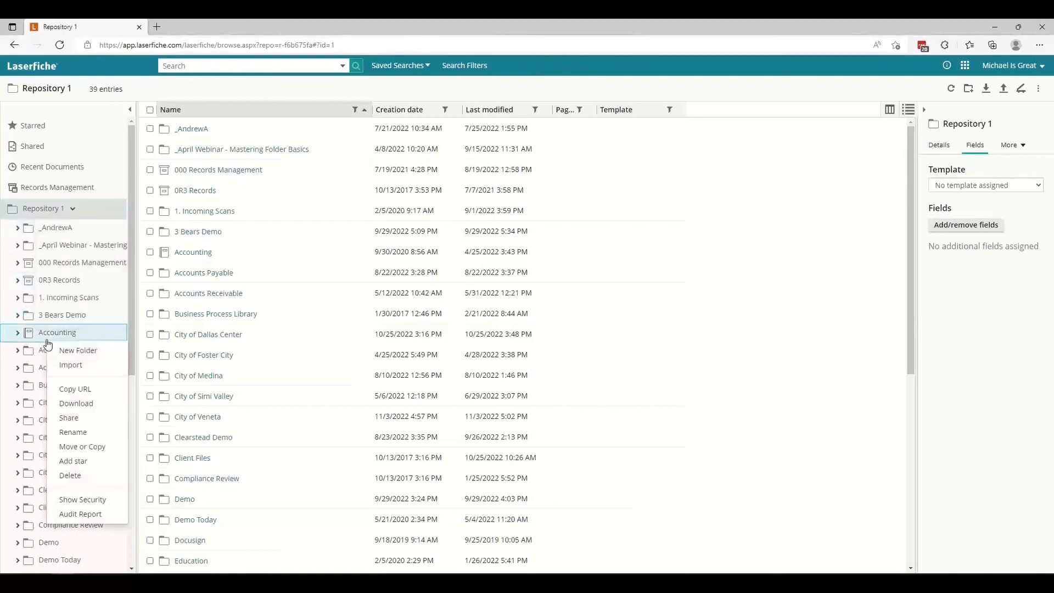
pyautogui.click(93, 499)
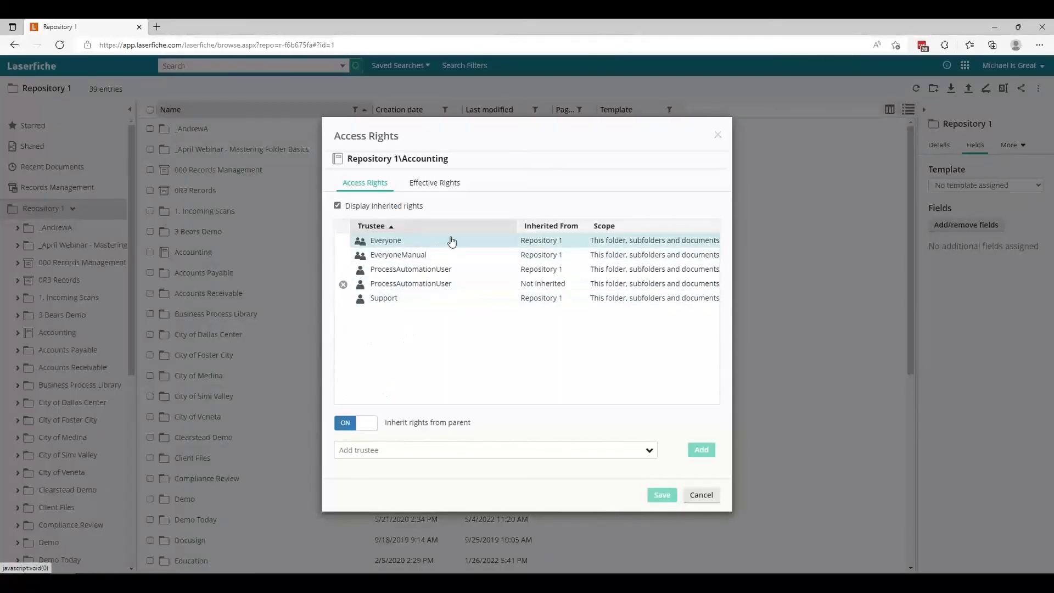
# View the trustees available to add to the Accounting folder without adding one, and minimize the browser window.
pyautogui.click(442, 451)
pyautogui.click(648, 451)
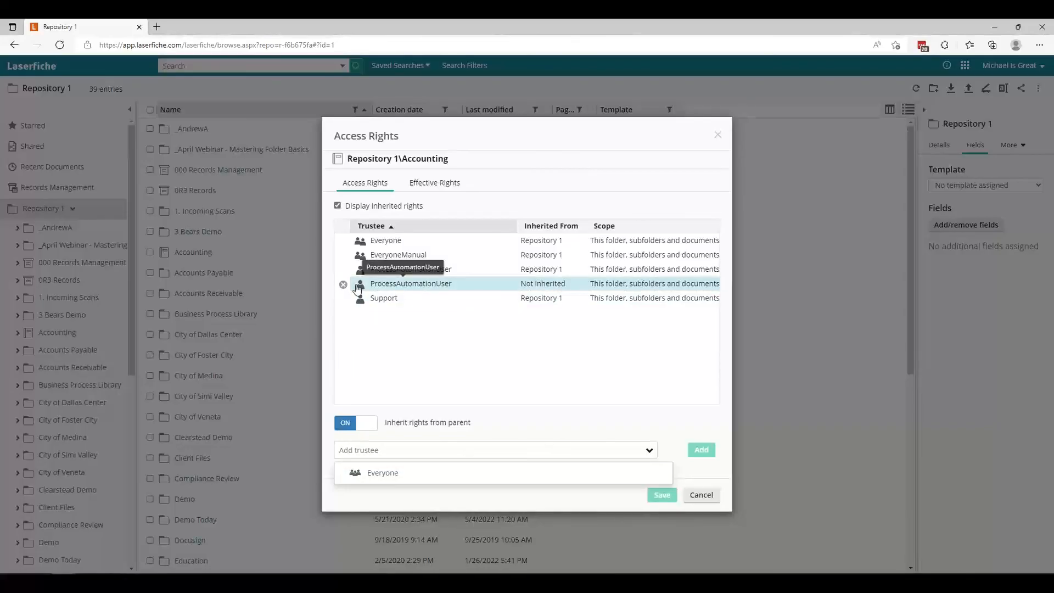
pyautogui.click(526, 352)
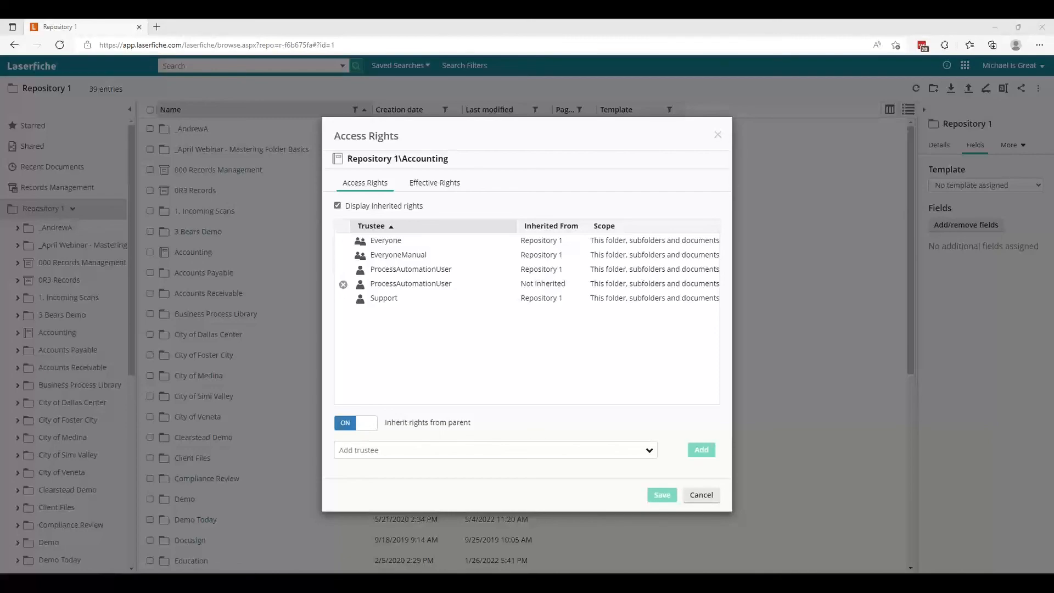
pyautogui.click(995, 24)
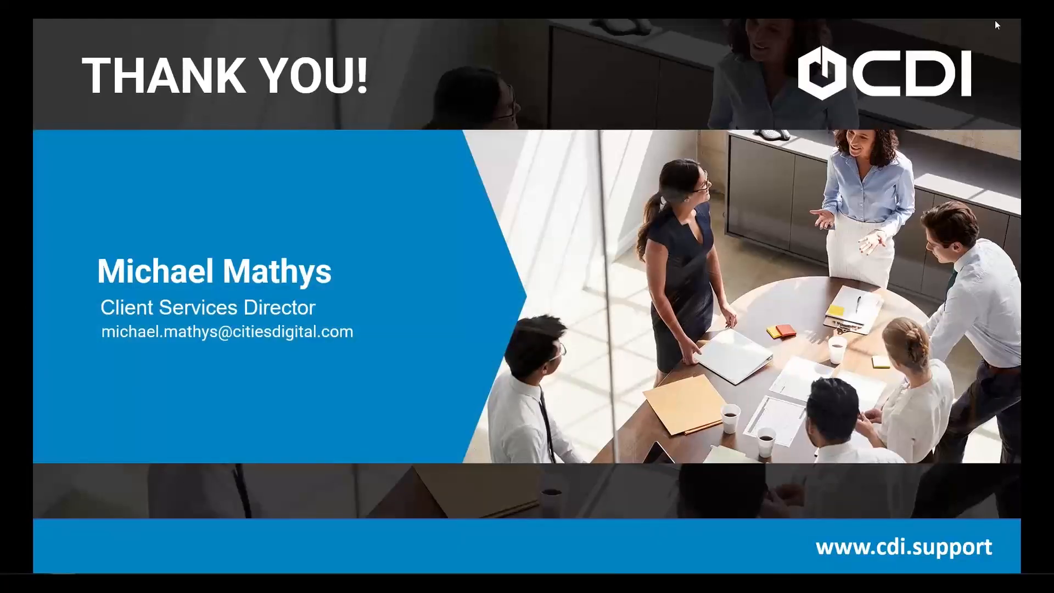